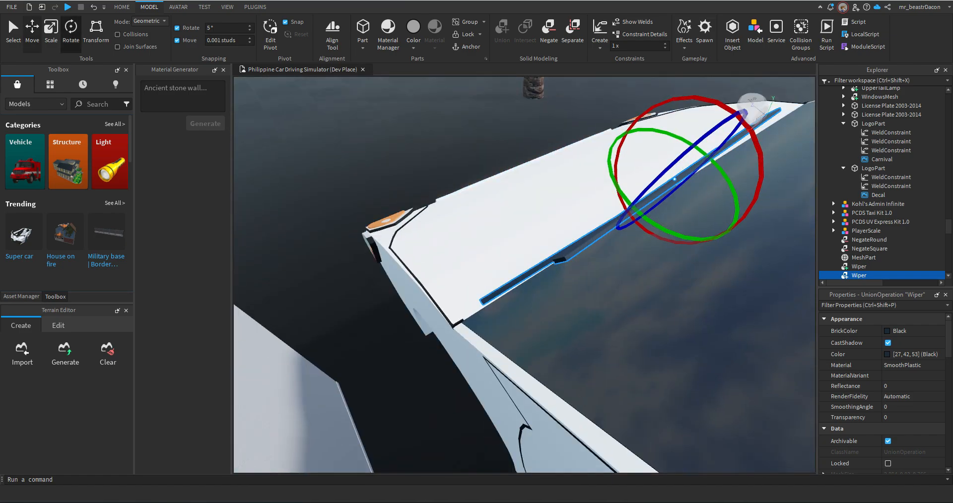
Align the selected wiper with the windshield's lower edge, using a rotation increment of 1°.
right_click_drag(427, 338, 526, 347)
key("ctrl+2")
key("ctrl+4")
key("ctrl+2")
key("ctrl+3")
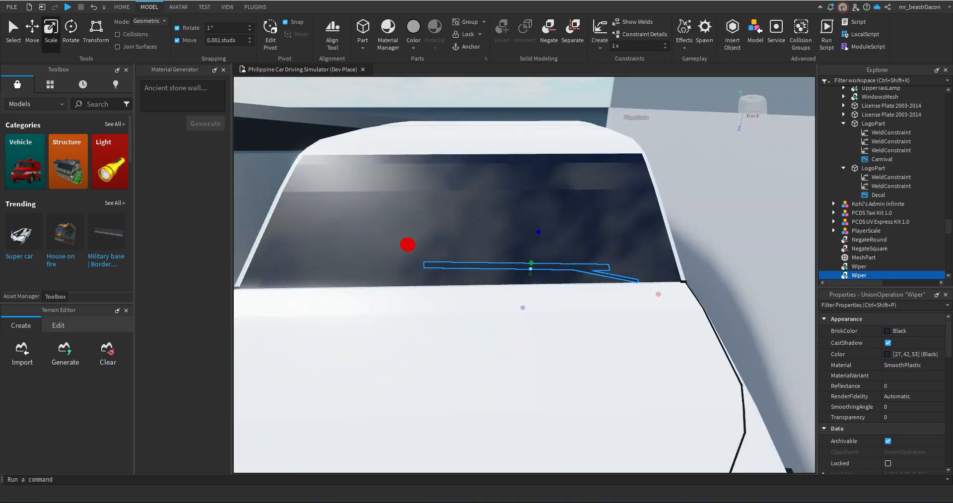
Duplicate the windshield wiper and place the copy beside it along the other half of the windshield's base.
key("ctrl+4")
key("ctrl+2")
right_click_drag(705, 382, 690, 318)
key("ctrl+4")
right_click_drag(526, 298, 586, 318)
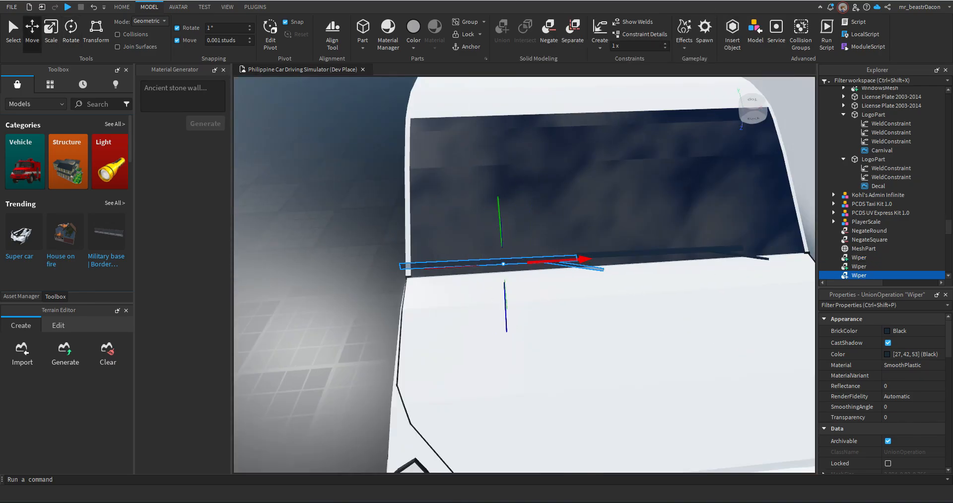
Collapse the KYA Carnival 2008 EX model in the object tree and clear the wiper selection.
left_click(546, 348)
mouse_move(546, 348)
right_mouse_down()
mouse_move(595, 317)
mouse_move(556, 348)
right_mouse_up()
left_click(833, 91)
left_click(859, 171)
right_click_drag(585, 308, 516, 249)
left_click(367, 317)
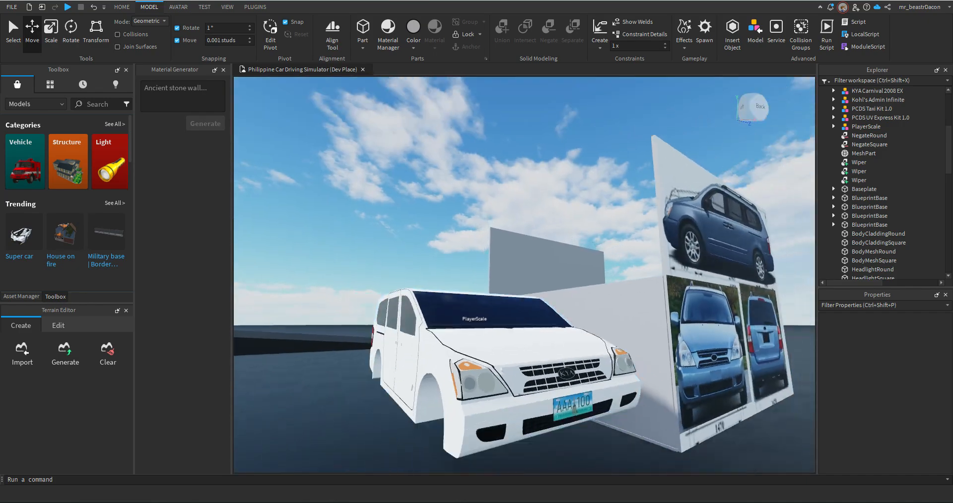
Duplicate the template wiper lying on the ground among the coloured template blocks.
scroll(526, 318, "up", 2)
right_click_drag(527, 318, 576, 318)
key("w")
right_click_drag(380, 159, 436, 233)
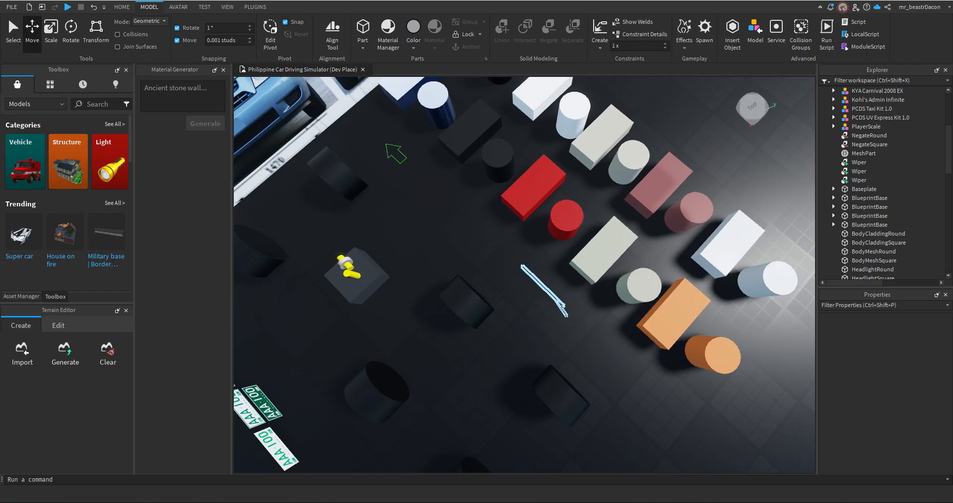
left_click(544, 291)
key("ctrl+d")
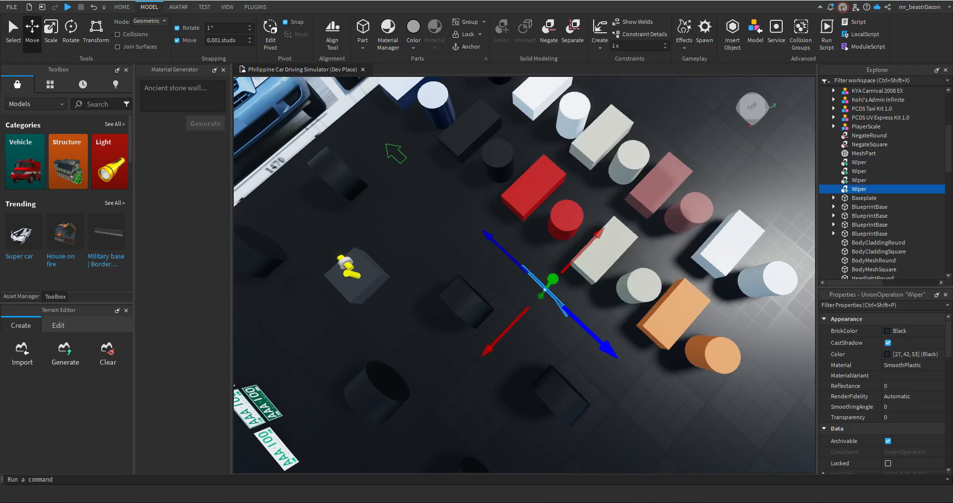
Fit the wiper copy against the rear-view reference photo and mount it at the lower edge of the van's rear window.
right_click_drag(489, 238, 456, 169)
key("w")
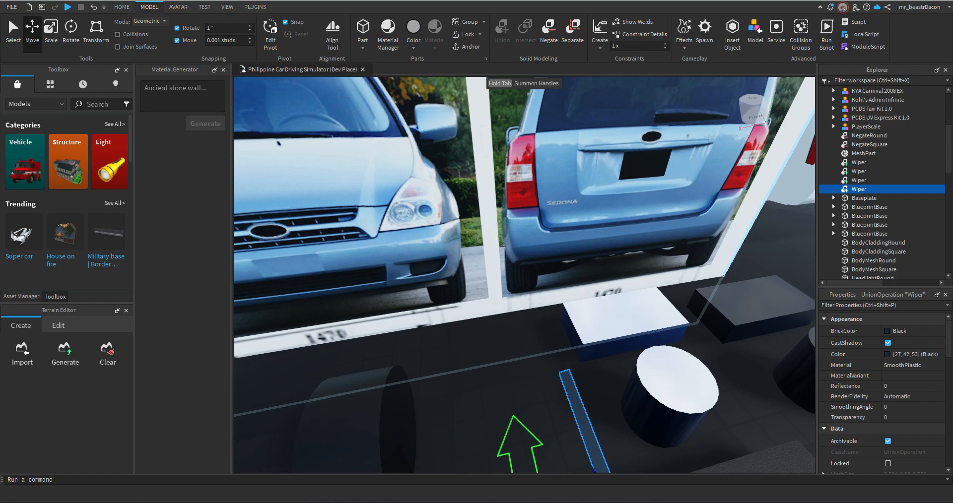
key("s")
right_click_drag(457, 169, 506, 218)
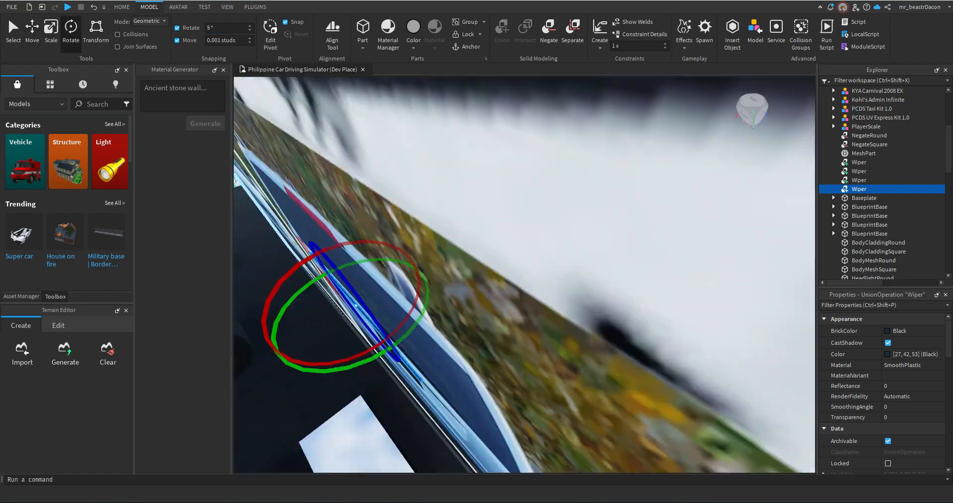
key("ctrl+3")
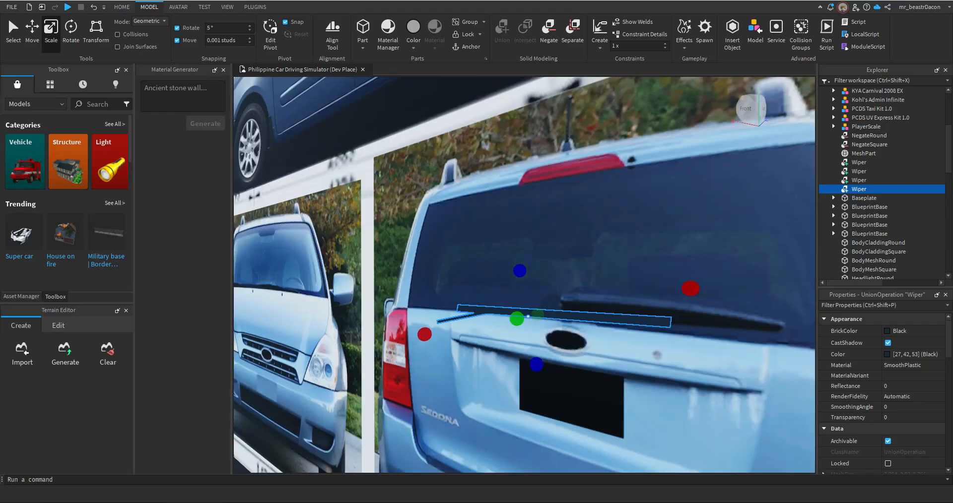
key("ctrl+2")
key("ctrl+4")
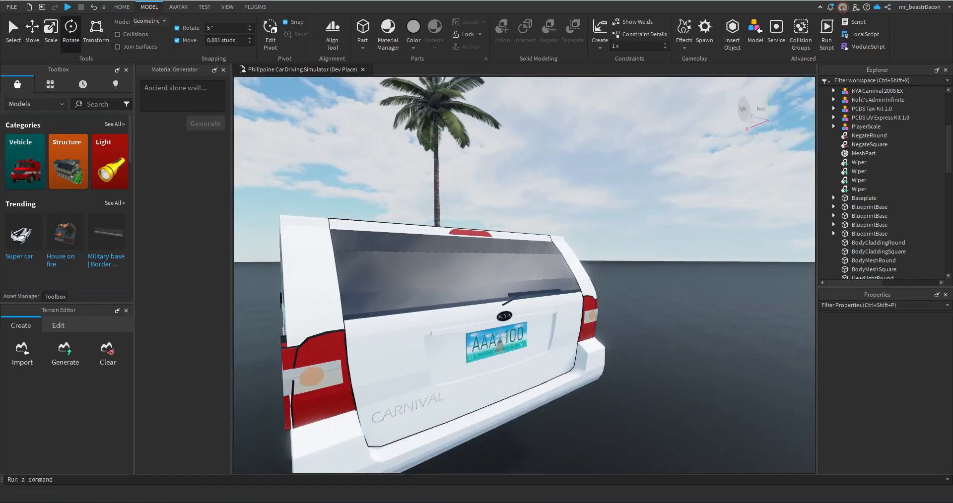
Union the three wipers mounted on the van, leaving out the template wiper, and name the result Wipers.
key("w")
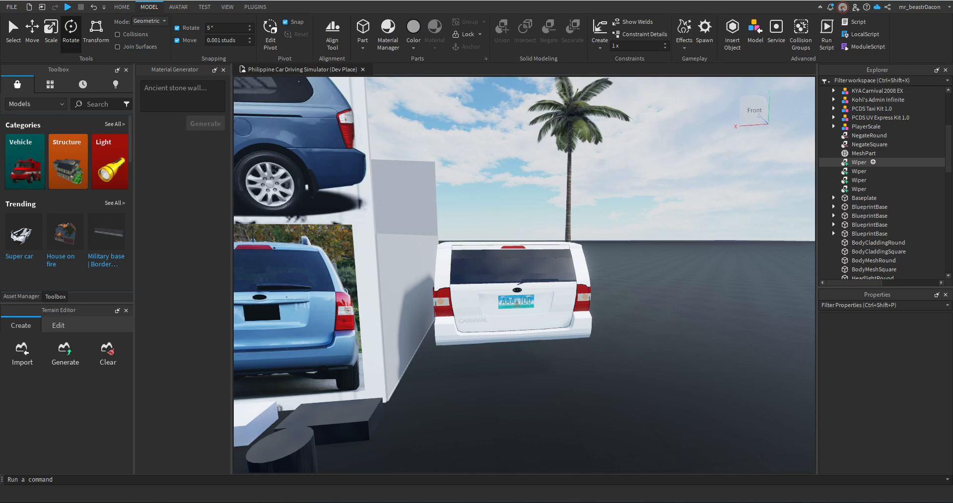
left_click(859, 162)
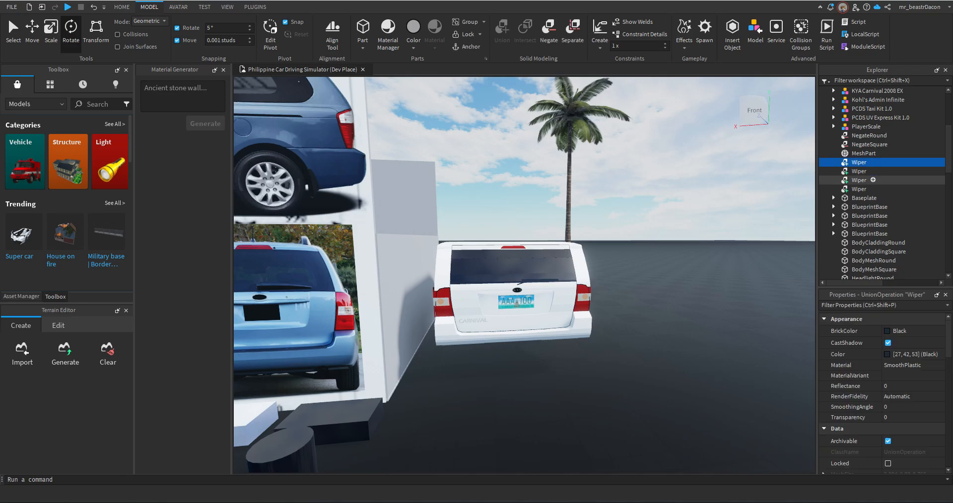
left_click(861, 189, "shift")
key("f")
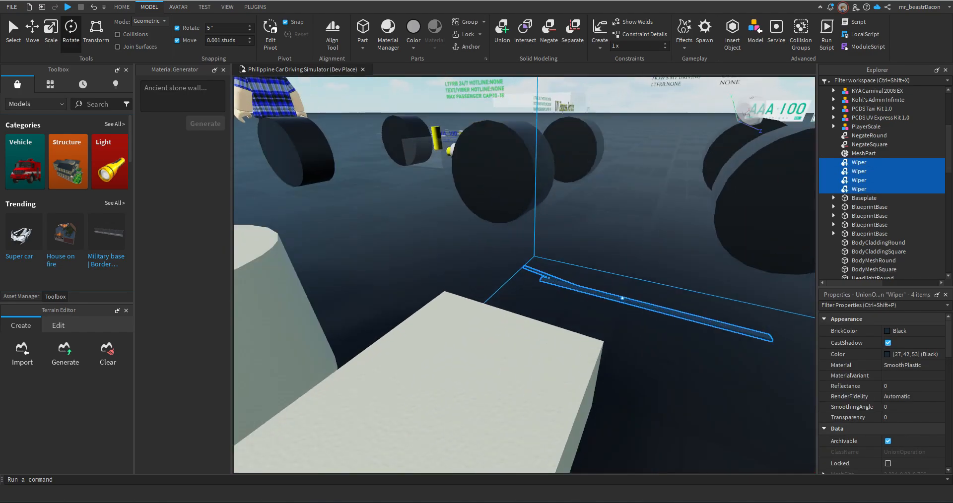
left_click(623, 300, "ctrl")
key("s")
right_click_drag(622, 299, 497, 271)
key("w")
key("d")
key("w")
key("s")
scroll(875, 186, "up", 1)
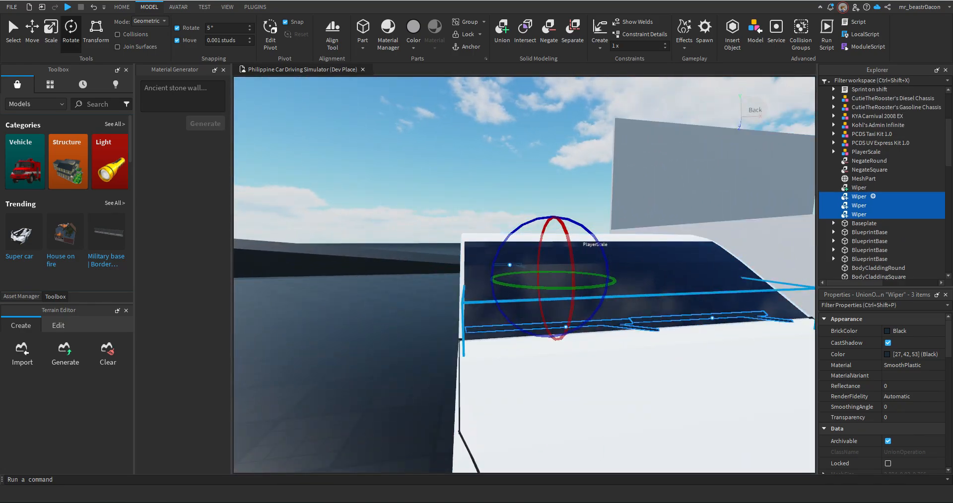
right_click(859, 197)
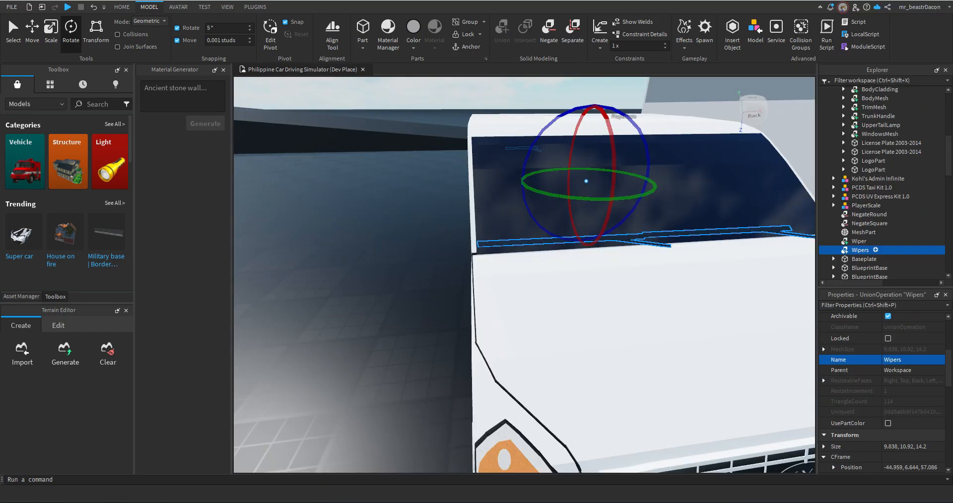
Place Wipers inside the KYA Carnival 2008 EX model and weld it to BodyMesh.
scroll(873, 250, "up", 6)
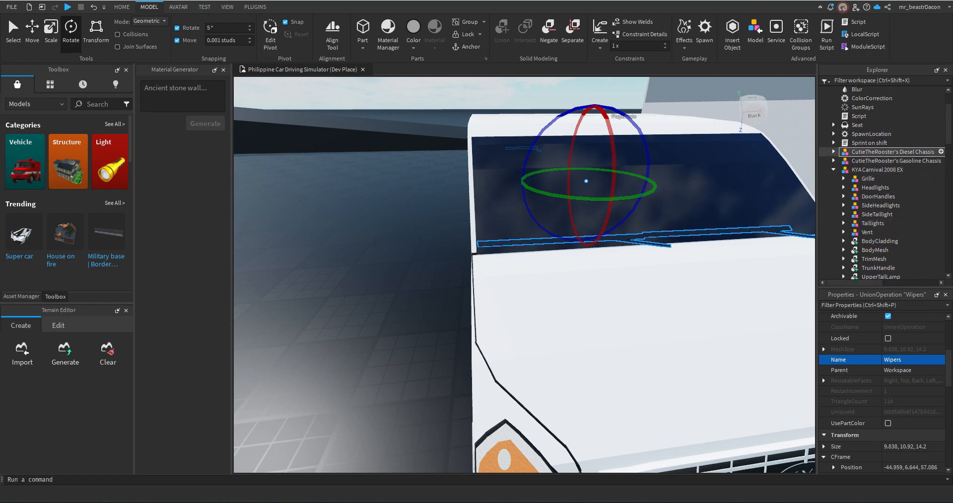
left_click_drag(910, 169, 910, 170)
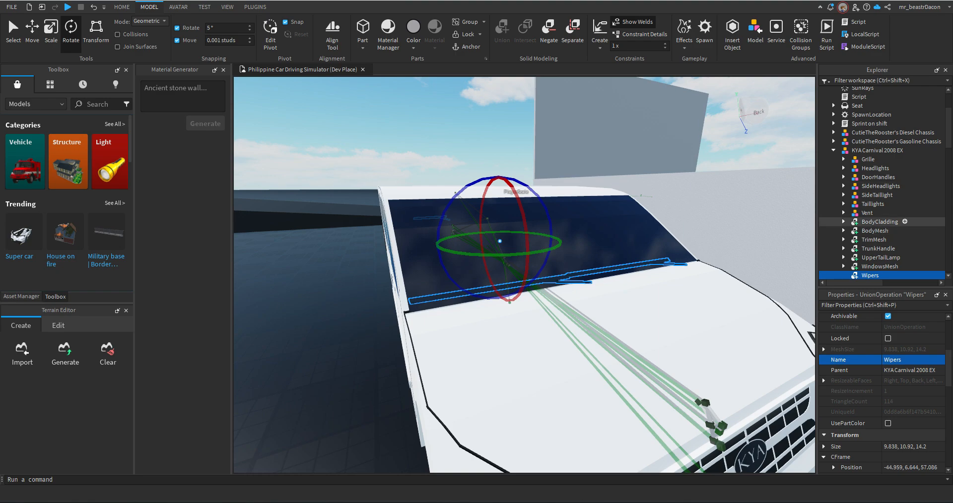
left_click(889, 230, "ctrl")
left_click(599, 29)
right_click_drag(546, 223, 591, 253)
key("s")
left_click(651, 223)
Duplicate the white BodyMeshSquare template block from the group of coloured blocks.
key("w")
key("d")
key("s")
key("w")
key("w")
key("s")
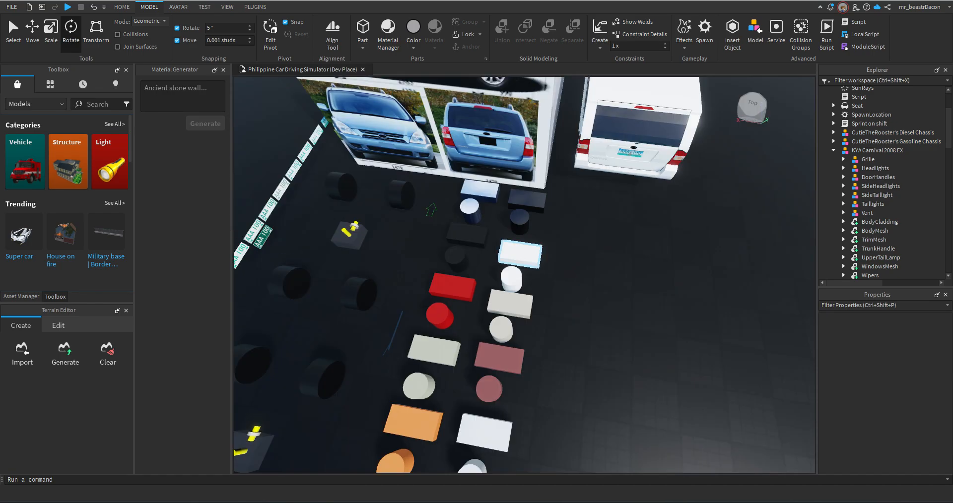
left_click(520, 254)
right_click_drag(520, 254, 501, 243)
key("w")
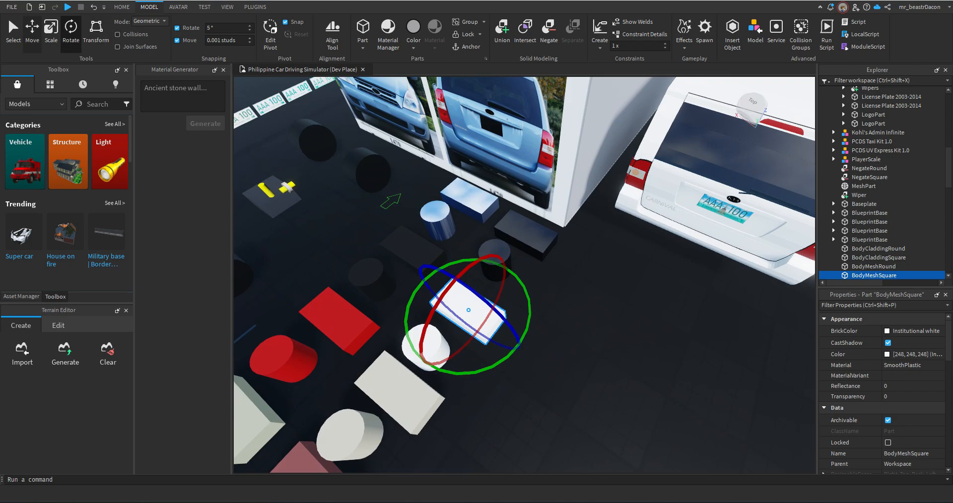
left_click(32, 35)
right_click_drag(556, 273, 513, 271)
right_click(514, 271)
left_click(541, 59)
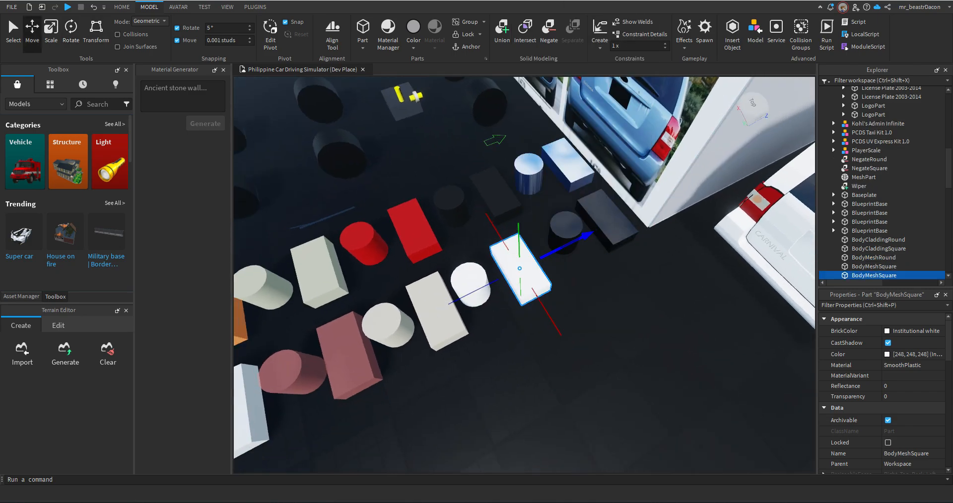
Move the white block copy over to the side mirror in the front-view reference photo.
left_click_drag(571, 244, 604, 224)
right_click_drag(605, 223, 546, 239)
key("w")
key("s")
key("w")
mouse_move(545, 292)
right_mouse_down()
mouse_move(533, 295)
mouse_move(544, 293)
right_mouse_up()
key("d")
key("a")
left_click_drag(543, 292, 546, 295)
key("s")
right_click_drag(546, 295, 527, 283)
key("w")
key("q")
Scale the white block's width down from both sides to fit the mirror housing in the front-view photo.
left_click(54, 28)
right_click(55, 28)
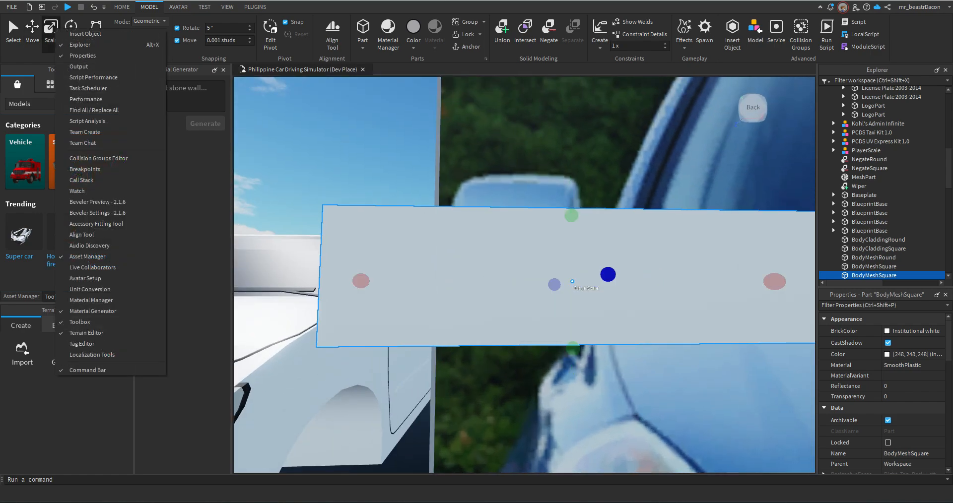
left_click(361, 281)
left_click(360, 281)
left_click_drag(361, 281, 467, 281)
left_click_drag(775, 282, 556, 282)
key("s")
left_click(586, 298)
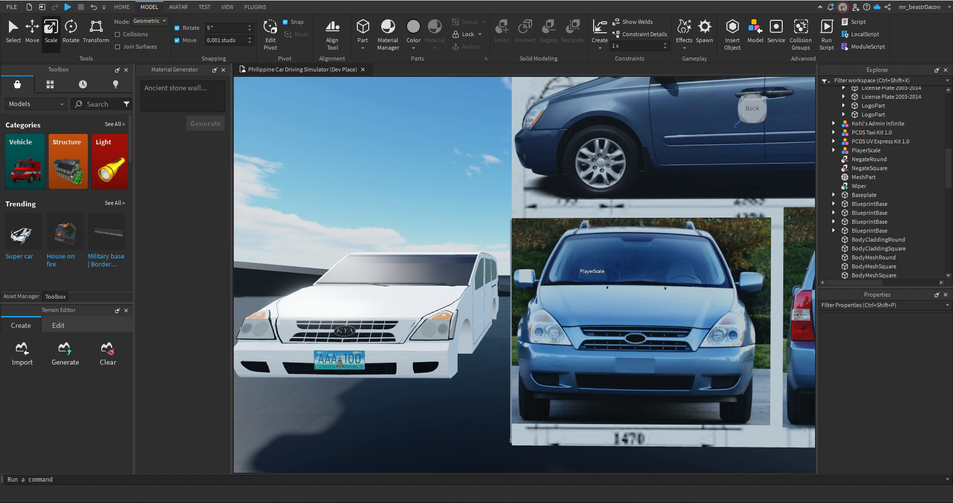
Duplicate the white mirror block and shift the copy across the mirror housing.
left_click(524, 276)
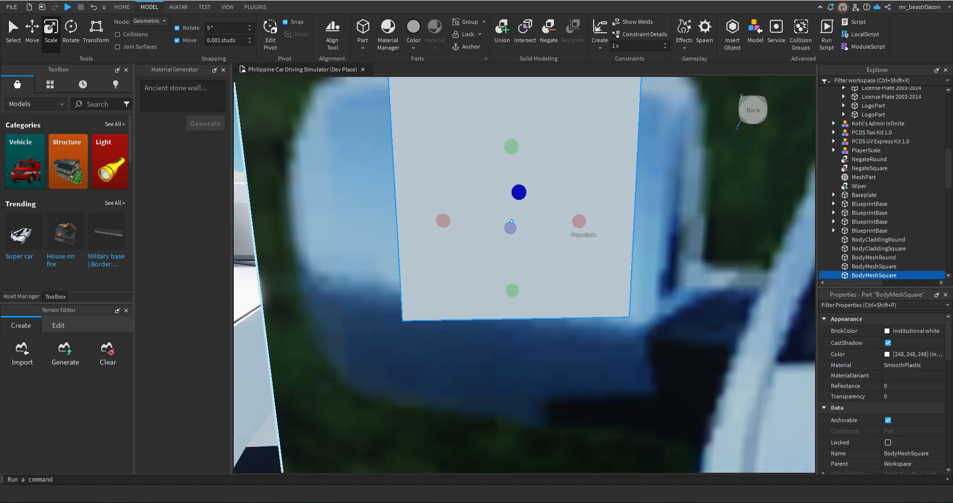
right_click_drag(526, 268, 526, 318)
left_click(447, 266)
key("ctrl+d")
left_click(32, 31)
left_click_drag(412, 208, 556, 258)
right_click_drag(526, 258, 575, 268)
left_click_drag(551, 240, 589, 245)
Resize the mirror blocks to match the housing and its mounting arm in the front-view photo.
left_click(50, 31)
right_click_drag(526, 268, 476, 298)
scroll(524, 275, "down", 10)
scroll(525, 275, "up", 10)
left_click(476, 238)
left_click(436, 441)
left_click_drag(695, 291, 645, 276)
right_click_drag(526, 268, 576, 248)
left_click_drag(513, 298, 513, 343)
Duplicate the black Trim&GrilleSquare block, set the rotation increment to 0.01°, and tilt and scale the copy along the mirror arm.
key("ctrl+d")
left_click(71, 31)
double_click(210, 28)
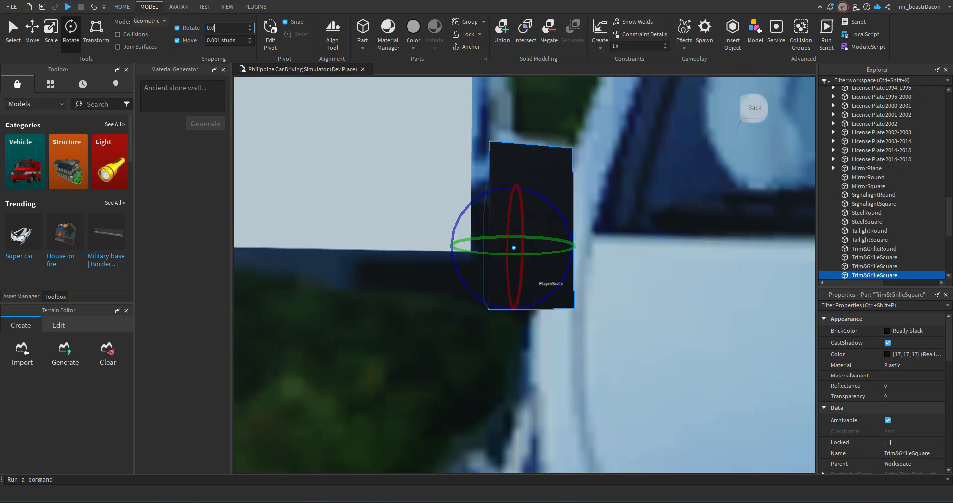
type("0.01")
left_click_drag(454, 244, 459, 226)
left_click(50, 31)
left_click_drag(558, 251, 542, 245)
Duplicate the black trim block and flatten and widen the copy into a strip below the mirror housing.
scroll(525, 275, "up", 8)
left_click(503, 263)
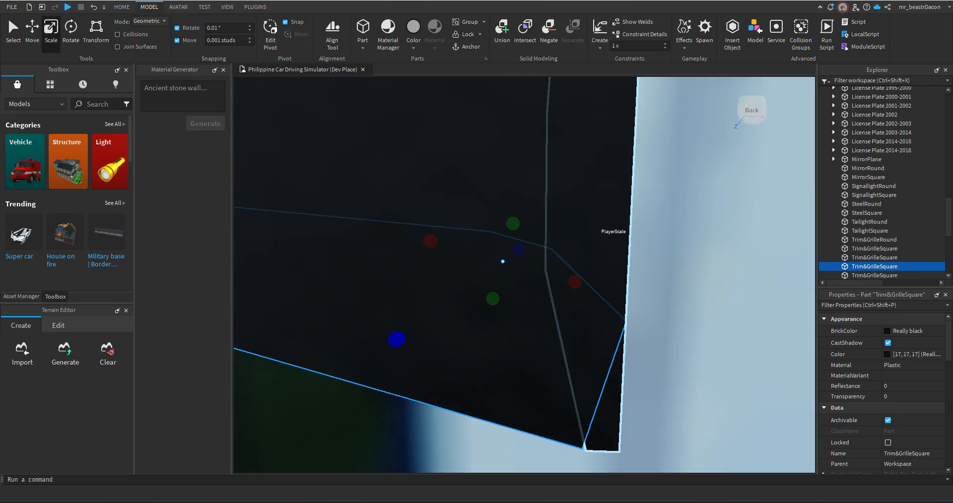
scroll(525, 275, "down", 8)
left_click(519, 238)
key("ctrl+d")
left_click_drag(533, 130, 534, 223)
left_click_drag(484, 252, 408, 253)
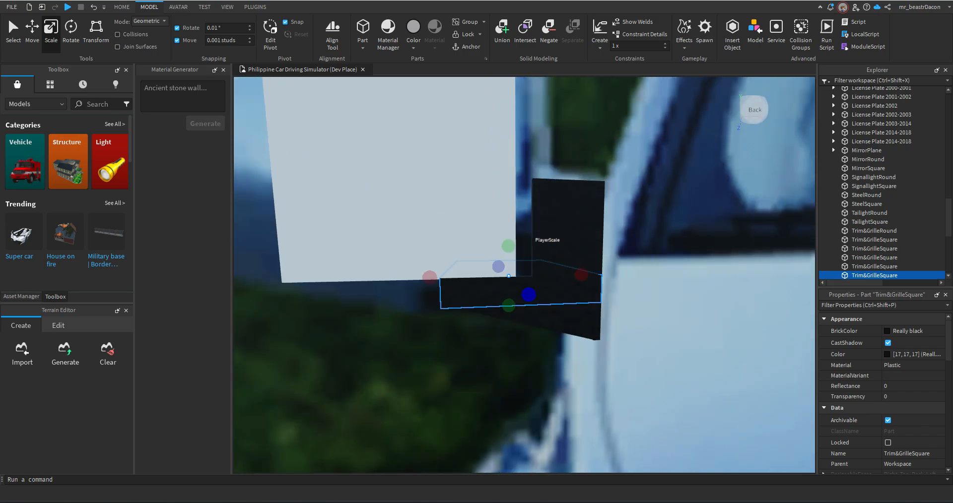
Duplicate the white BodyMeshSquare block and resize the copies to fill out the mirror housing.
left_click(397, 198)
left_click(536, 293)
left_click(471, 223)
left_click_drag(297, 238, 424, 215)
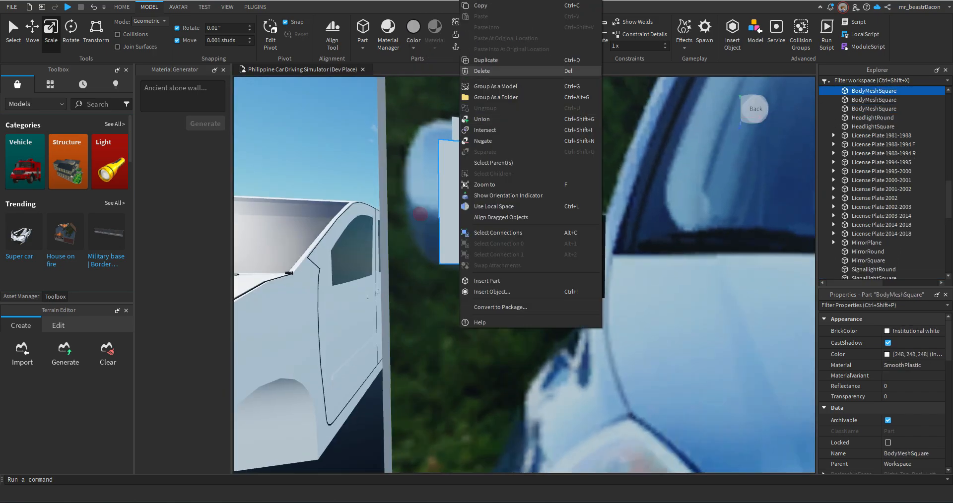
left_click(486, 60)
left_click(526, 223)
right_click_drag(526, 223, 491, 199)
key("ctrl+d")
Add more white block copies over the mirror housing and tilt one along its outer upper edge.
right_click_drag(586, 293, 576, 263)
left_click(571, 238)
key("ctrl+d")
left_click(526, 314)
key("Delete")
right_click_drag(526, 313, 516, 278)
left_click(462, 259)
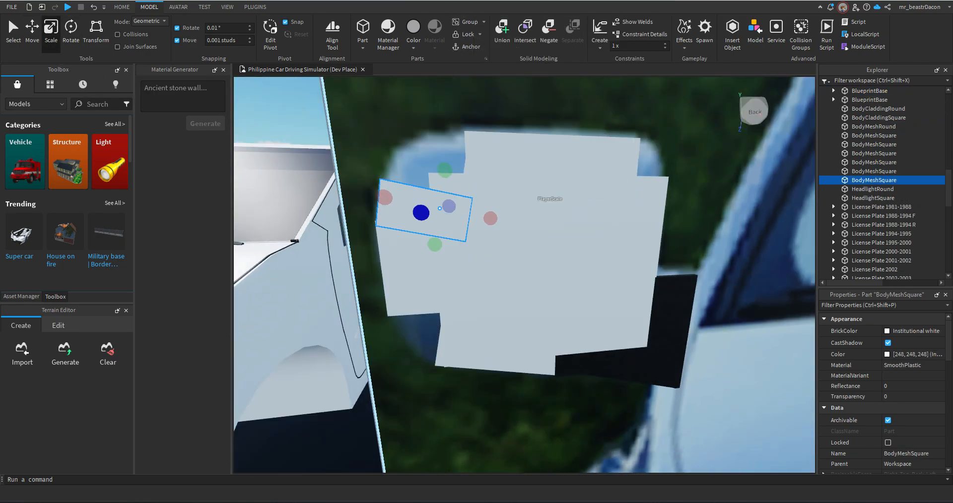
Duplicate and rotate the tilted block around the outer upper corner, and fit BodyMeshRound copies into the inner upper and outer lower corners.
key("ctrl+d")
key("ctrl+4")
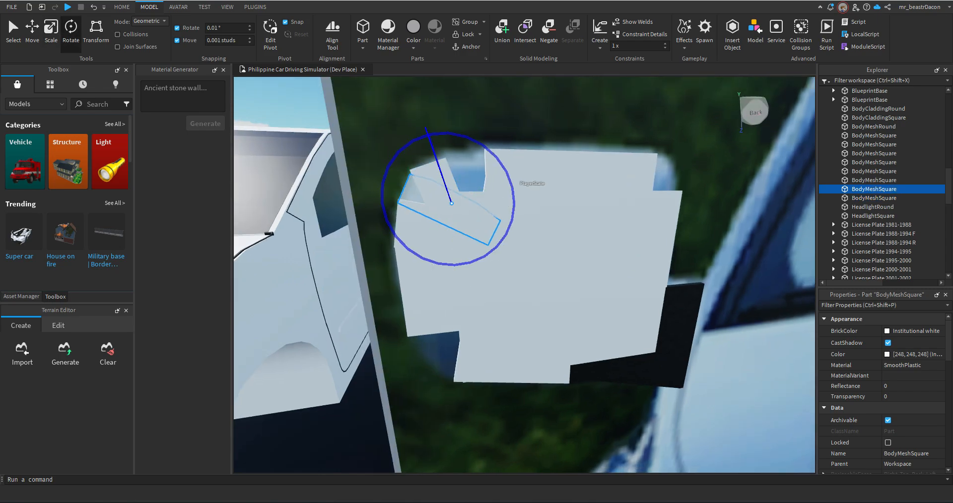
key("ctrl+d")
key("ctrl+2")
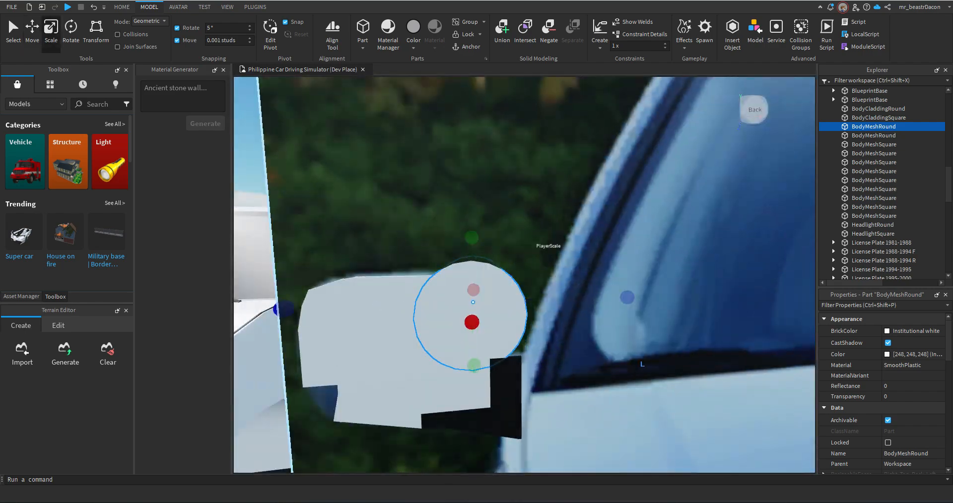
key("ctrl+2")
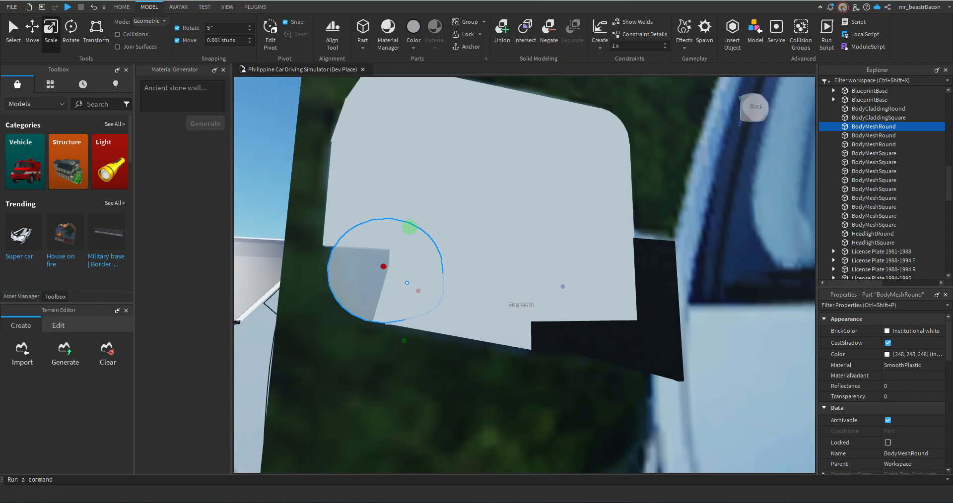
Select all the white body parts and black trim parts of the mirror, excluding the templates, and union them.
left_click(874, 127)
left_click(874, 225, "shift")
scroll(894, 199, "down", 8)
left_click(874, 195, "ctrl")
left_click(875, 231, "ctrl+shift")
left_click(875, 195, "ctrl")
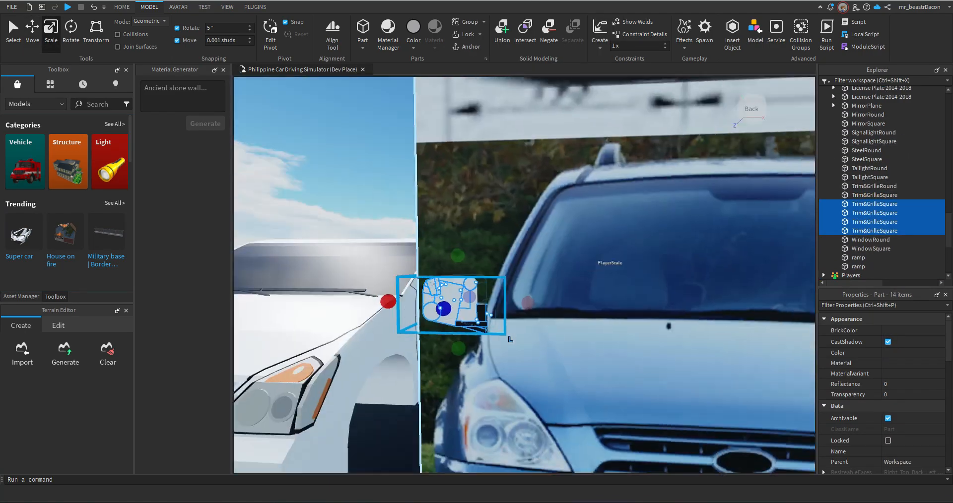
key("ctrl+shift+g")
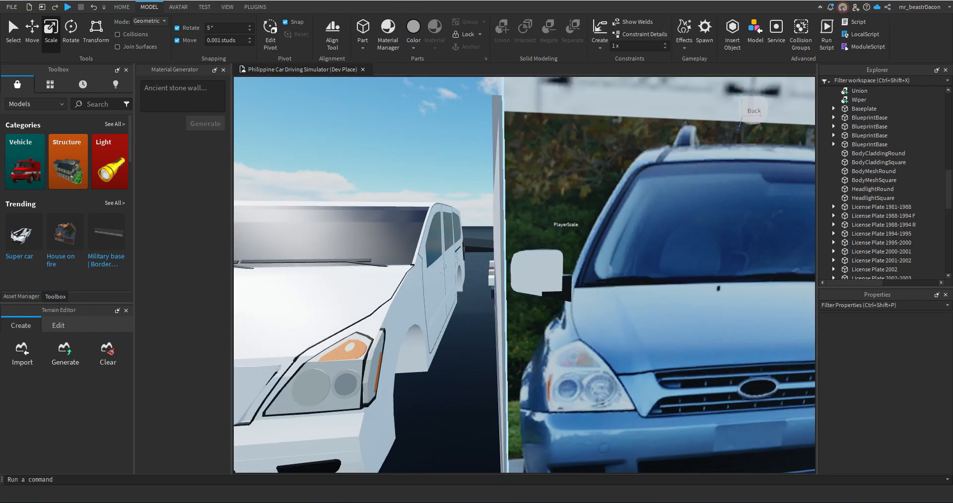
Reduce the depth of the white mirror housing to fit the mirror in the side-view reference photo.
key("w")
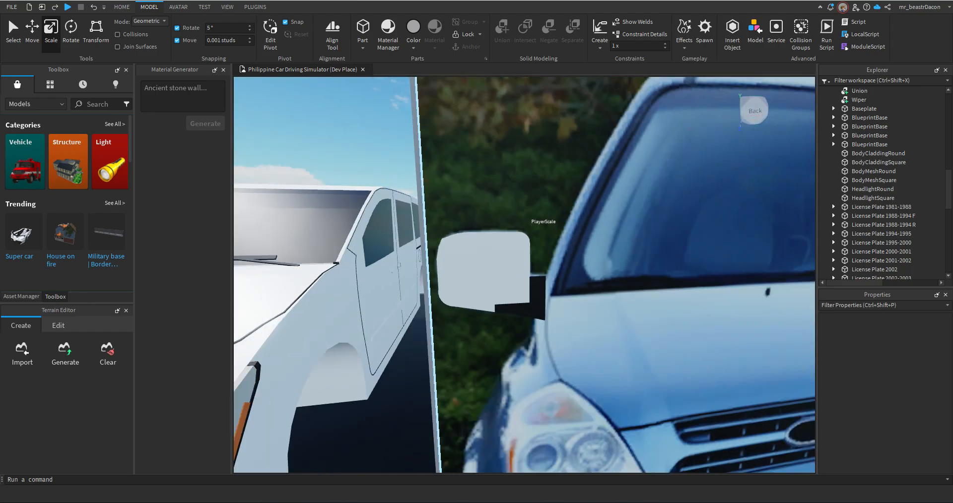
key("s")
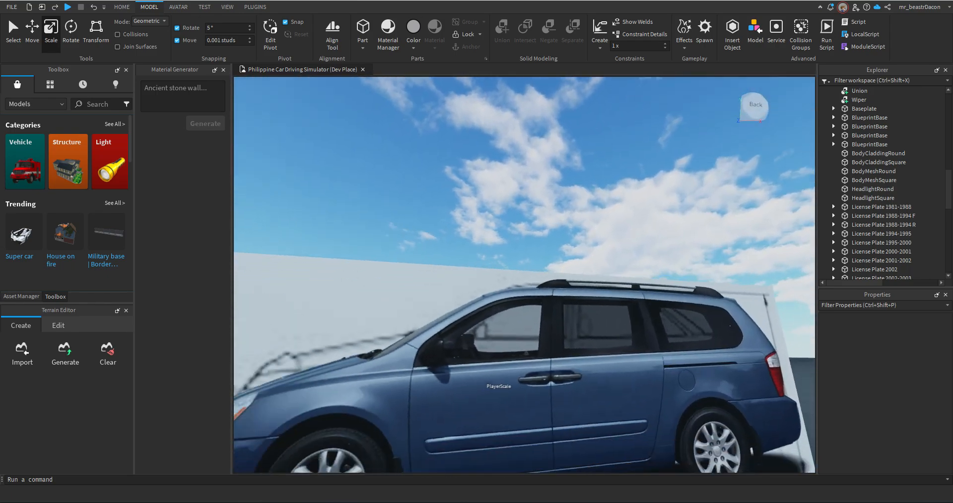
key("w")
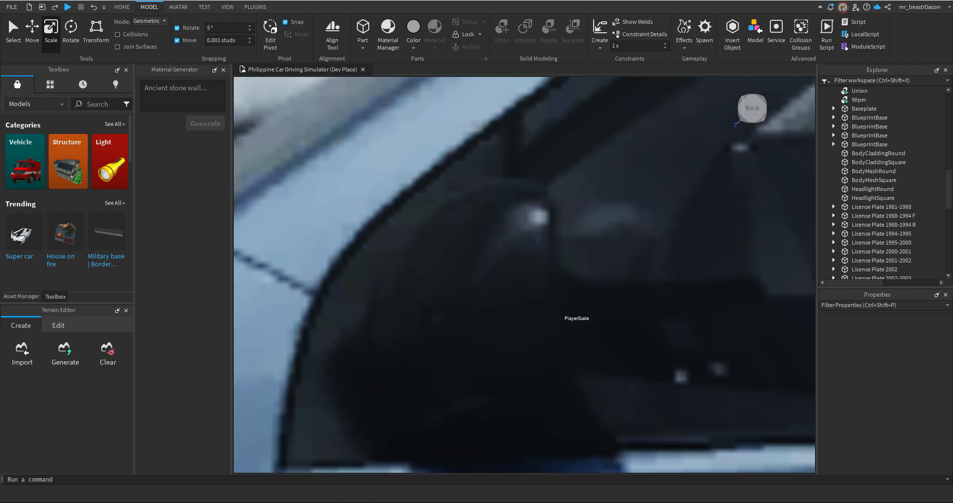
key("ctrl+v")
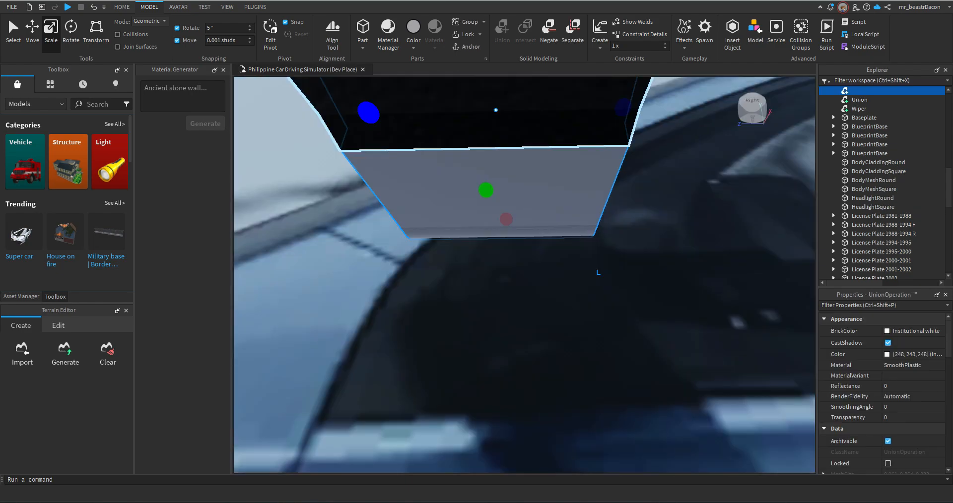
left_click_drag(369, 113, 375, 113)
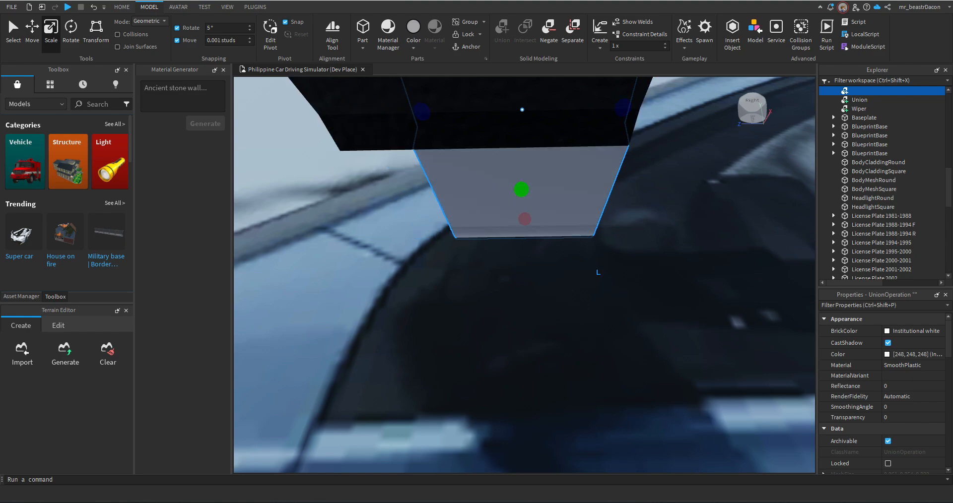
right_click_drag(536, 238, 551, 223)
left_click(526, 166)
right_click_drag(526, 167, 551, 239)
key("s")
left_click(546, 189)
key("w")
key("w")
left_click(565, 307)
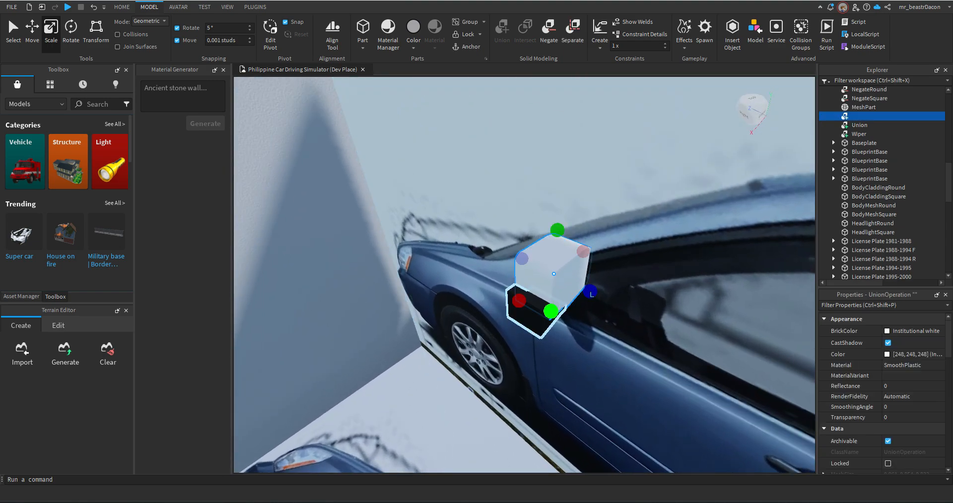
Duplicate the white mirror housing together with its black bracket and rotate the copies horizontally.
left_click(534, 316, "ctrl")
key("ctrl+d")
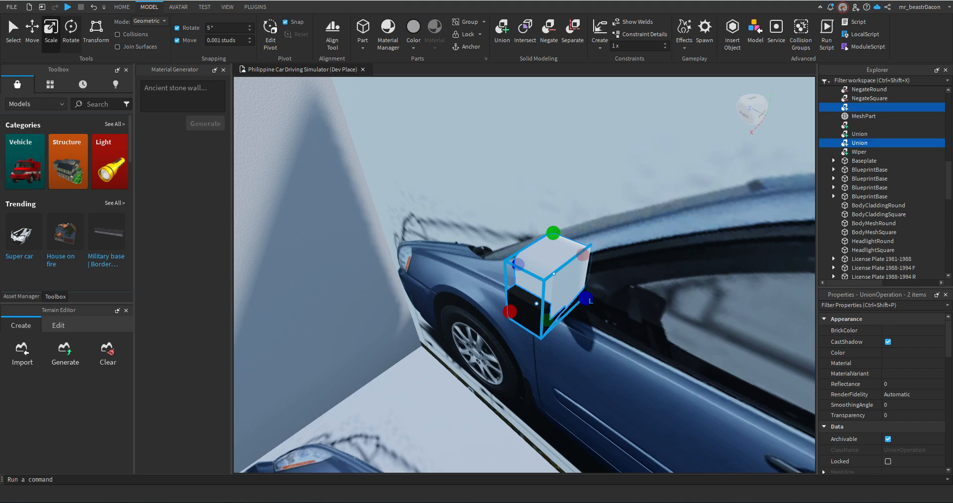
key("ctrl+4")
left_click_drag(587, 323, 508, 256)
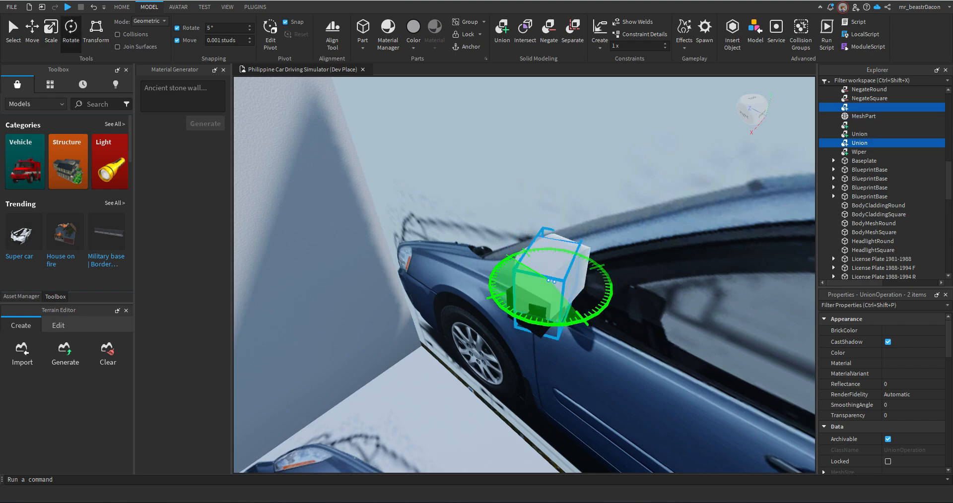
Move the rotated mirror copy against the van's front door beside the reference board and delete the leftover original parts.
key("ctrl+2")
right_click_drag(524, 251, 591, 223)
left_click_drag(615, 211, 503, 214)
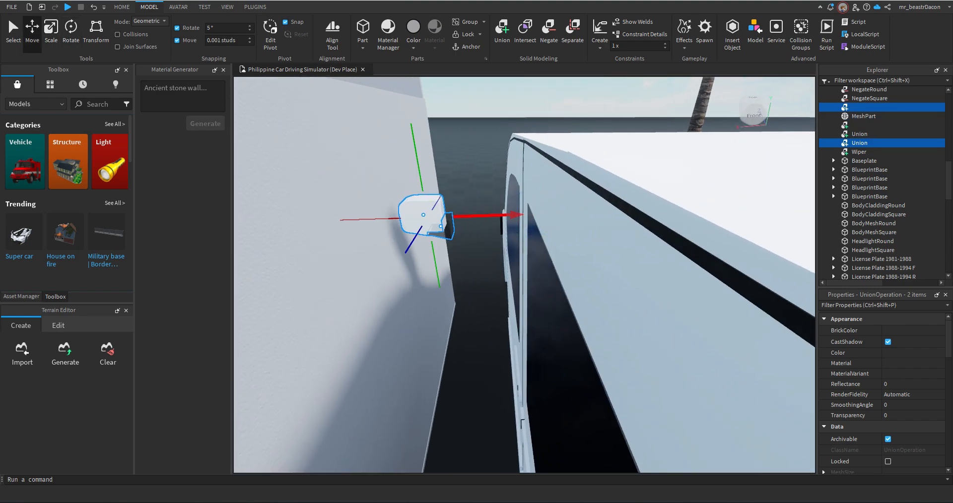
right_click_drag(504, 213, 479, 213)
left_click_drag(428, 198, 460, 195)
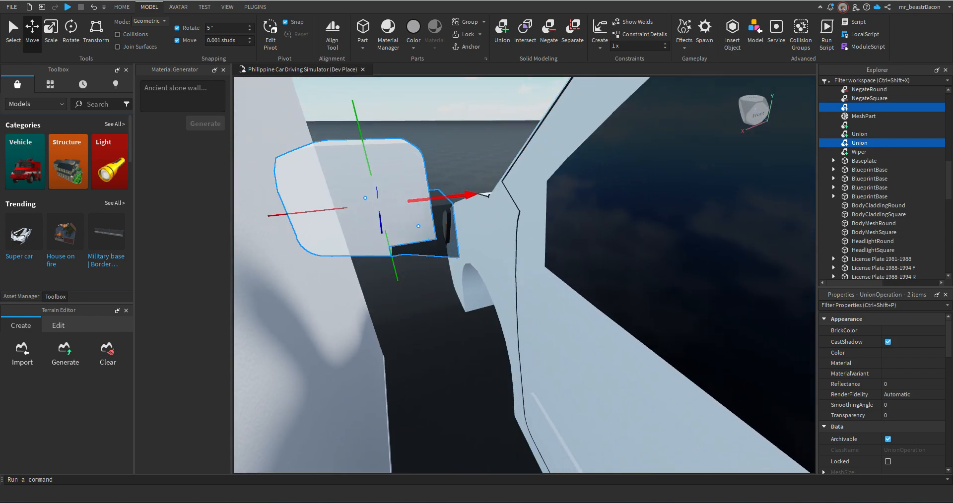
key("Delete")
right_click_drag(459, 195, 489, 188)
left_click(488, 193)
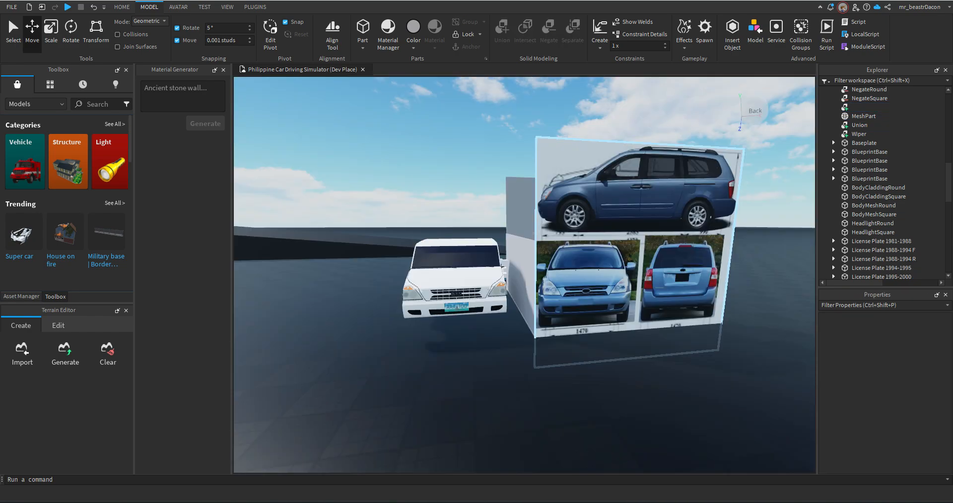
Select the attached mirror's white housing and black bracket and duplicate both.
scroll(525, 274, "up", 5)
key("w")
right_click_drag(571, 278, 536, 276)
left_click(556, 277)
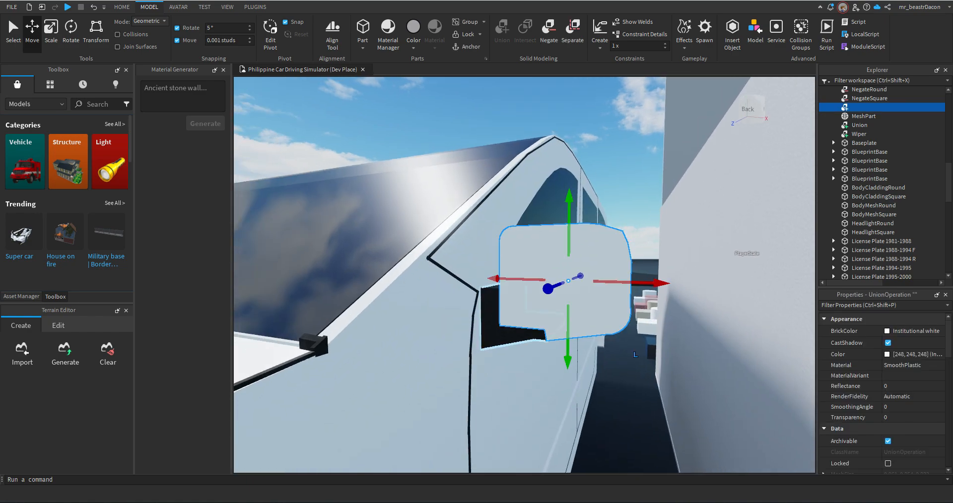
left_click(498, 333, "ctrl")
right_click(532, 312)
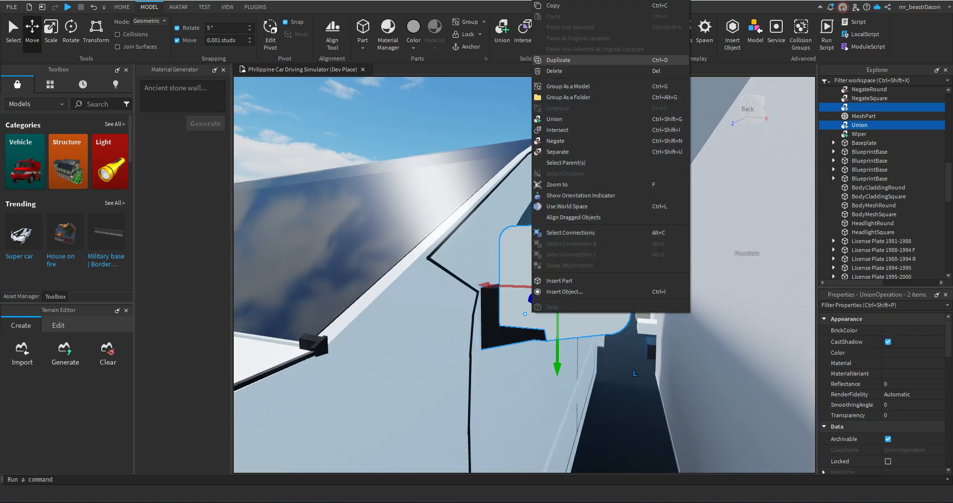
left_click(559, 60)
key("e")
right_click_drag(546, 158, 496, 223)
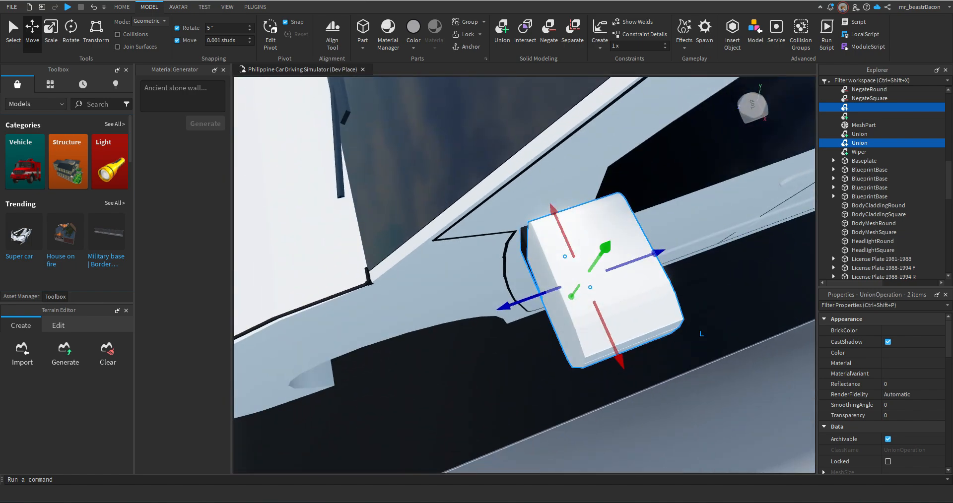
Rotate the duplicated mirror to face the opposite way and move it to the other side of the van.
left_click(71, 34)
left_click_drag(638, 315, 530, 253)
right_click_drag(506, 253, 560, 212)
left_click(32, 34)
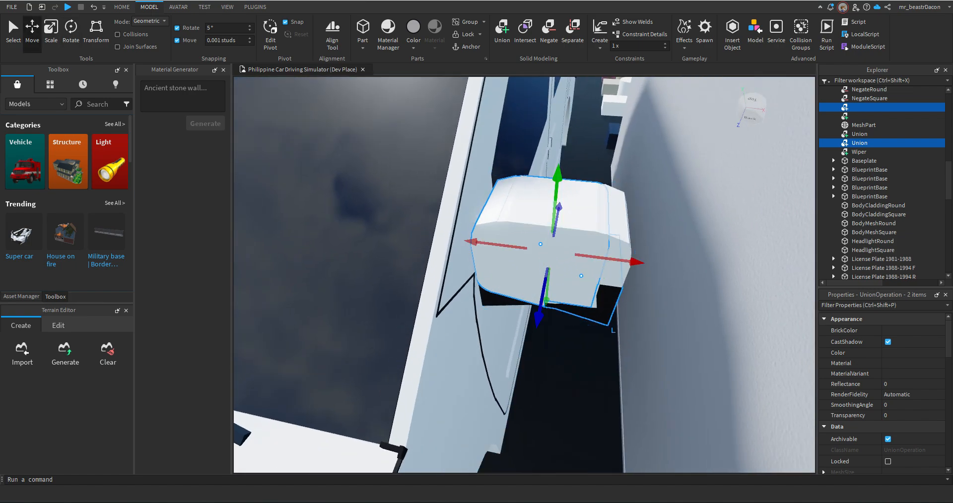
left_click_drag(638, 263, 627, 262)
right_click_drag(628, 261, 511, 278)
left_click(551, 199)
key("s")
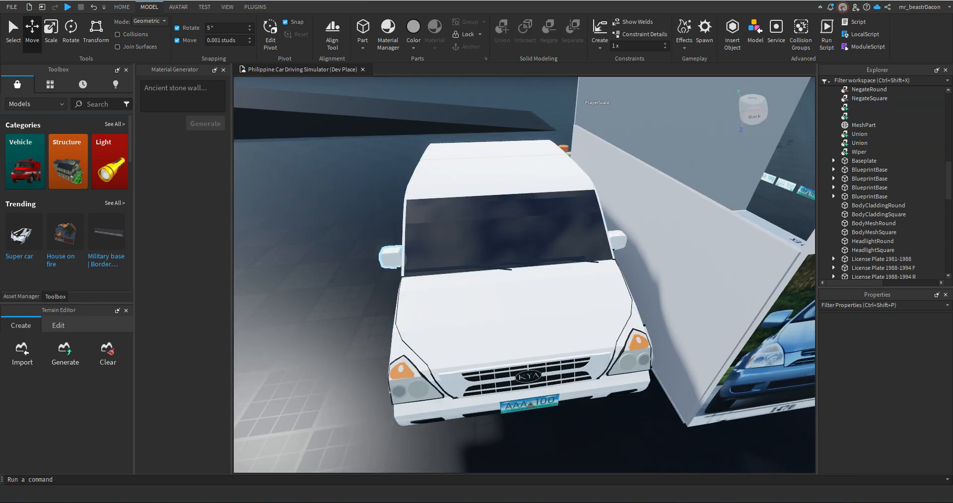
Union the white mirror housings on both sides of the van.
left_click(391, 257)
left_click(617, 241, "ctrl")
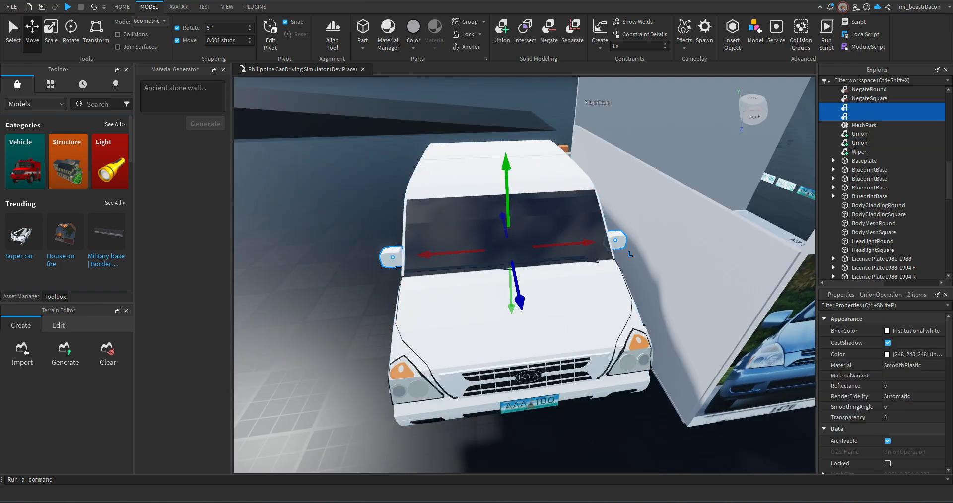
right_click(619, 242)
left_click(647, 119)
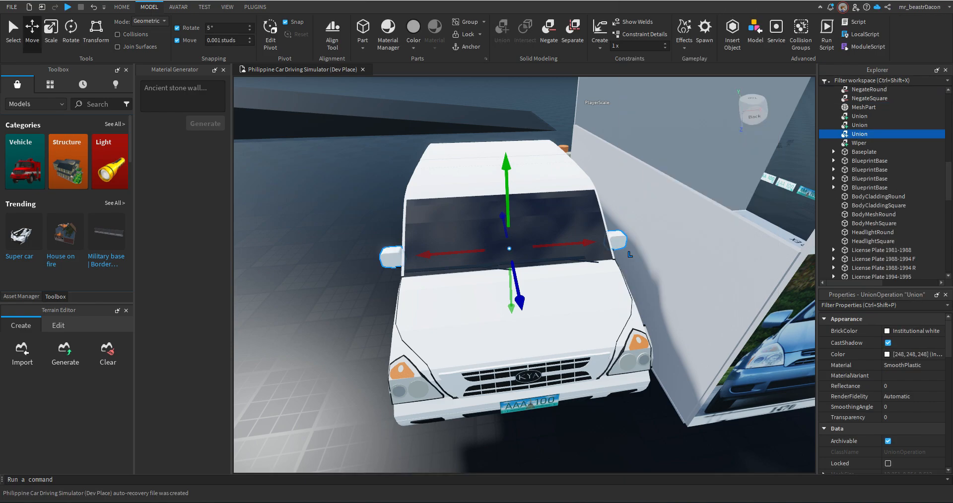
Join the black mirror brackets from both sides of the van into one union.
right_click_drag(647, 119, 585, 80)
key("w")
key("a")
right_click_drag(585, 199, 650, 198)
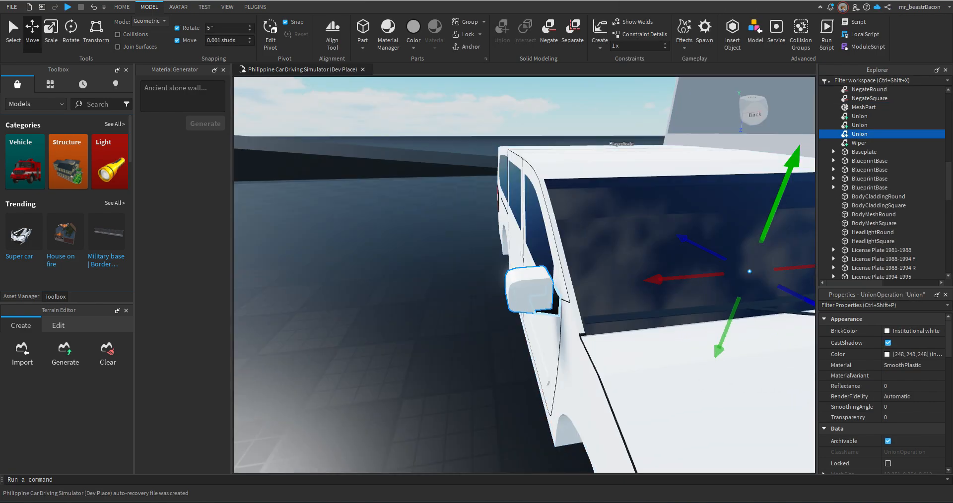
left_click(555, 305)
key("d")
mouse_move(555, 306)
right_mouse_down()
mouse_move(610, 305)
mouse_move(507, 293)
mouse_move(502, 278)
mouse_move(548, 300)
right_mouse_up()
key("w")
key("s")
key("Delete")
key("a")
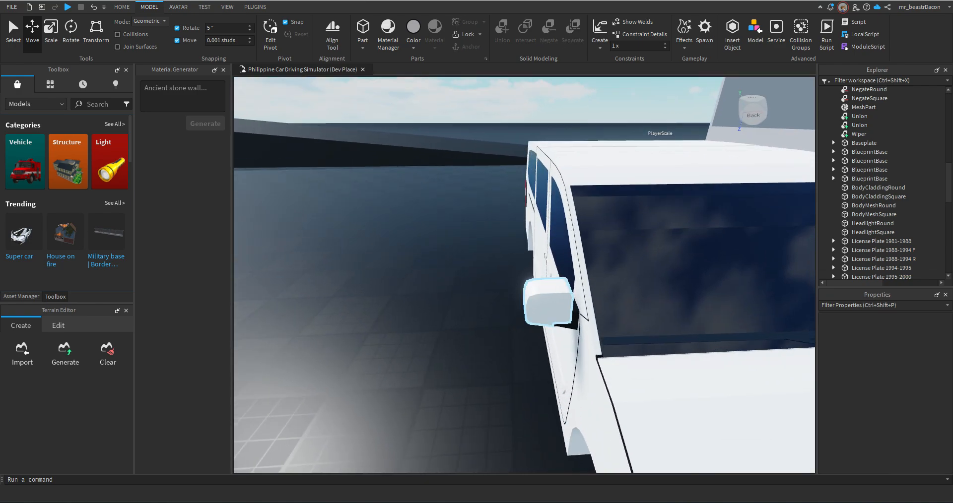
Duplicate the MirrorSquare template block and move the copy up to the mirror housing beside the reference board.
left_click(548, 301)
scroll(883, 390, "down", 3)
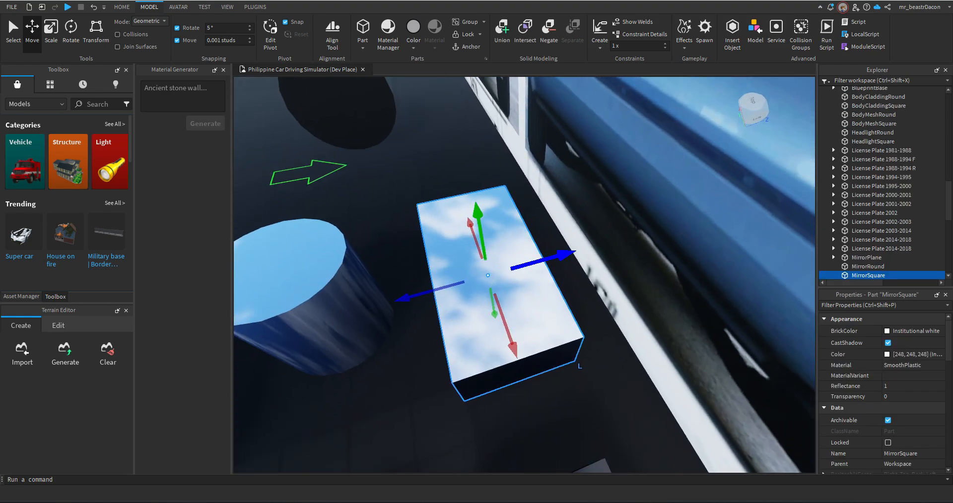
right_click(514, 327)
left_click(546, 60)
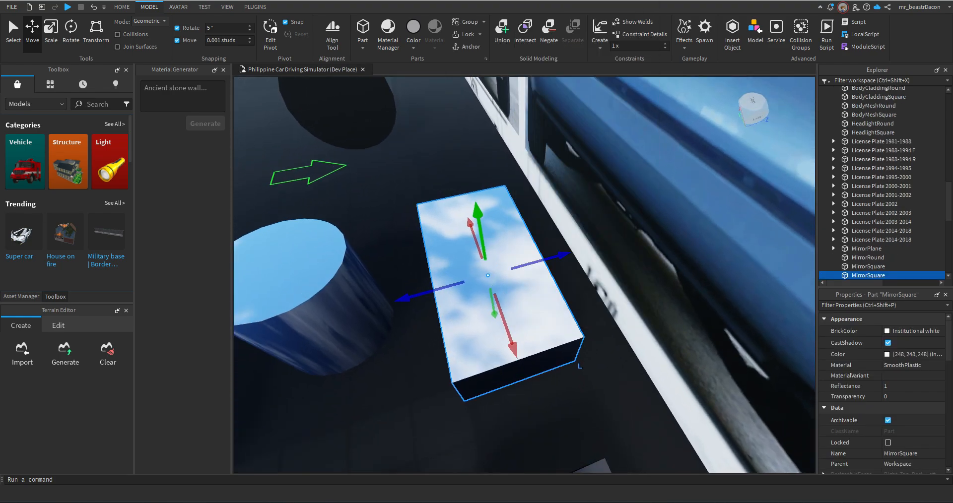
scroll(515, 342, "down", 5)
left_click_drag(514, 346, 603, 395)
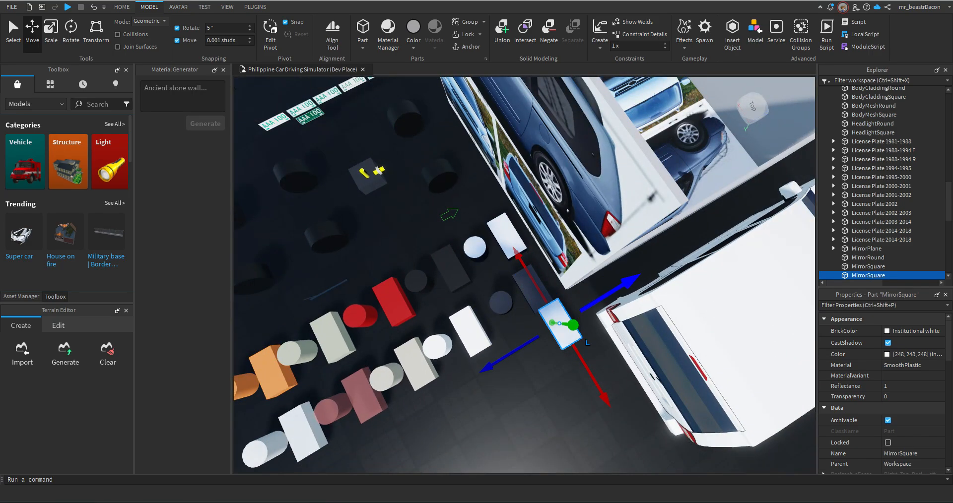
left_click_drag(626, 282, 804, 177)
right_click_drag(620, 278, 665, 238)
right_click_drag(621, 278, 715, 204)
left_click_drag(738, 343, 729, 244)
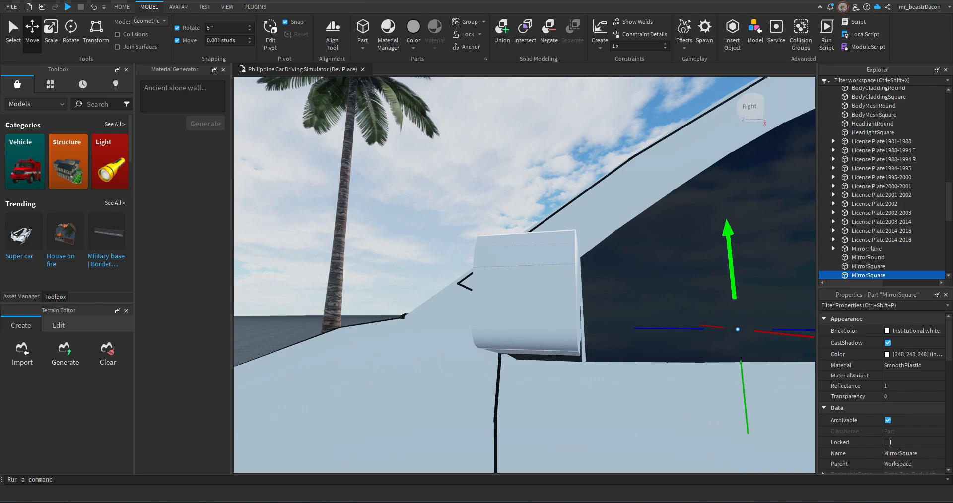
Resize the MirrorSquare copy into a thin glass panel that fits the rear face of the mirror housing.
right_click_drag(620, 248, 586, 348)
key("ctrl+3")
left_click_drag(582, 368, 549, 310)
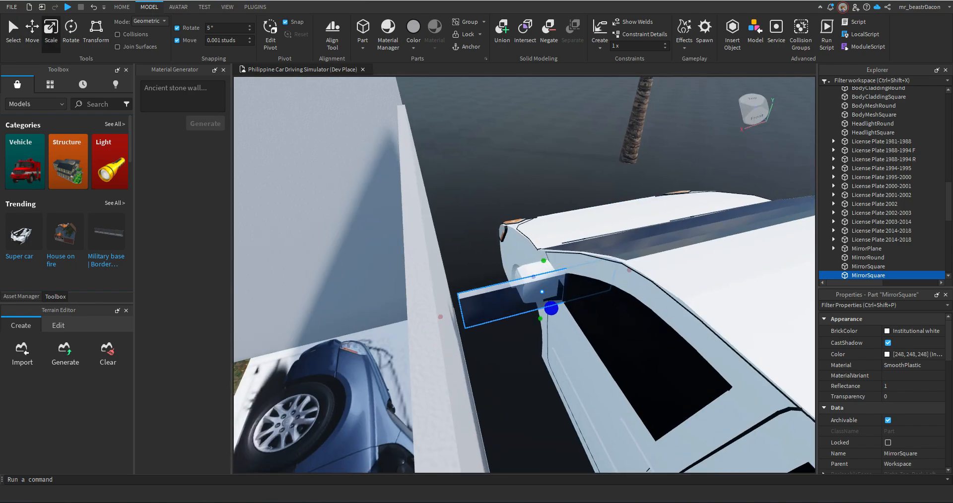
right_click_drag(549, 310, 595, 308)
left_click_drag(551, 317, 540, 311)
right_click_drag(539, 311, 549, 283)
left_click_drag(544, 307, 552, 306)
right_click_drag(552, 306, 616, 268)
left_click_drag(518, 294, 518, 295)
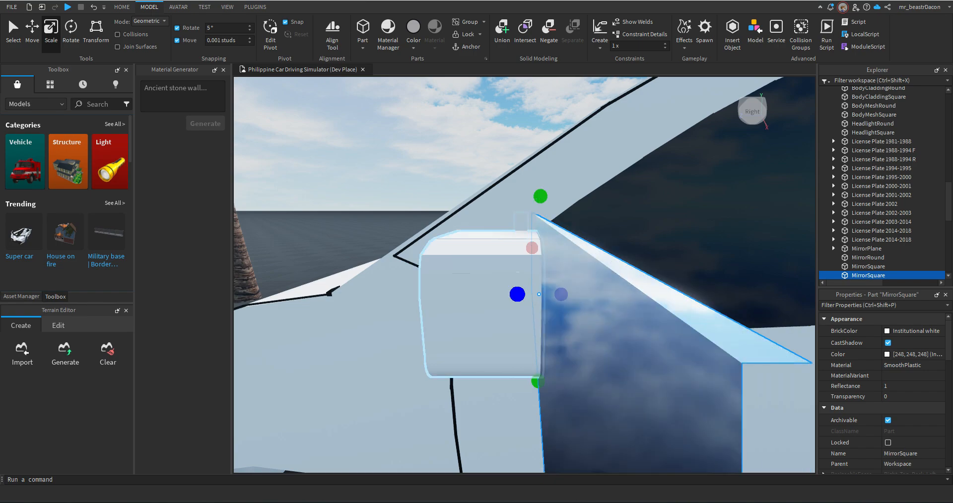
right_click_drag(518, 295, 578, 298)
scroll(561, 322, "down", 3)
scroll(562, 318, "up", 3)
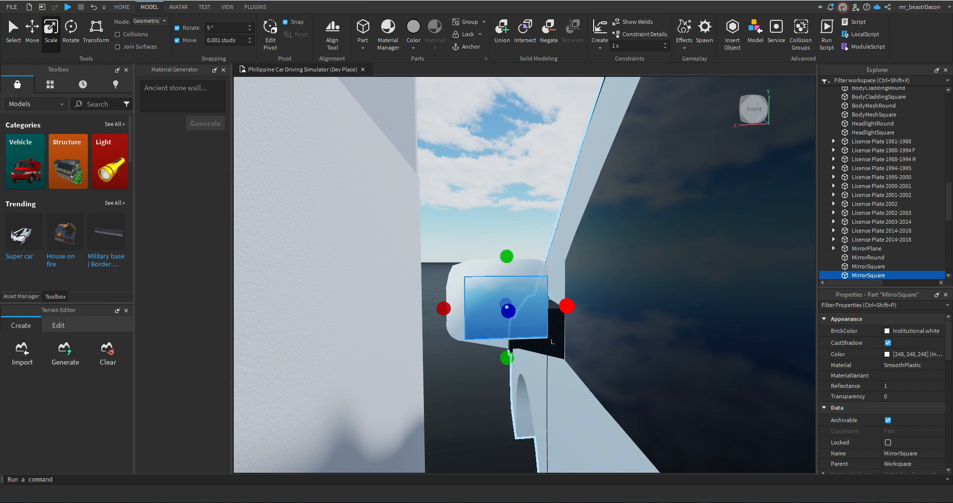
Duplicate the MirrorSquare glass panel and align the copy on the rear face of the opposite mirror housing.
right_click_drag(501, 248, 565, 268)
scroll(477, 268, "down", 5)
scroll(516, 270, "up", 4)
scroll(616, 268, "up", 3)
right_click(616, 268)
left_click(643, 60)
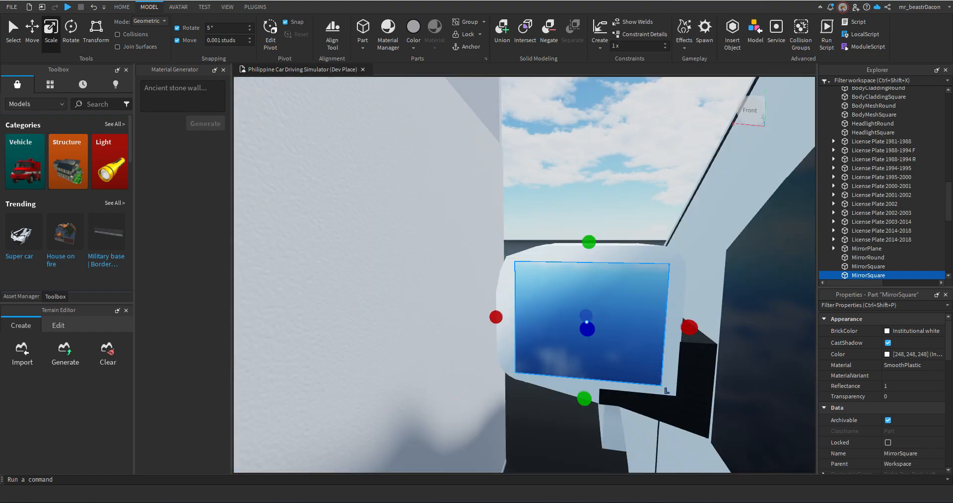
left_click(32, 33)
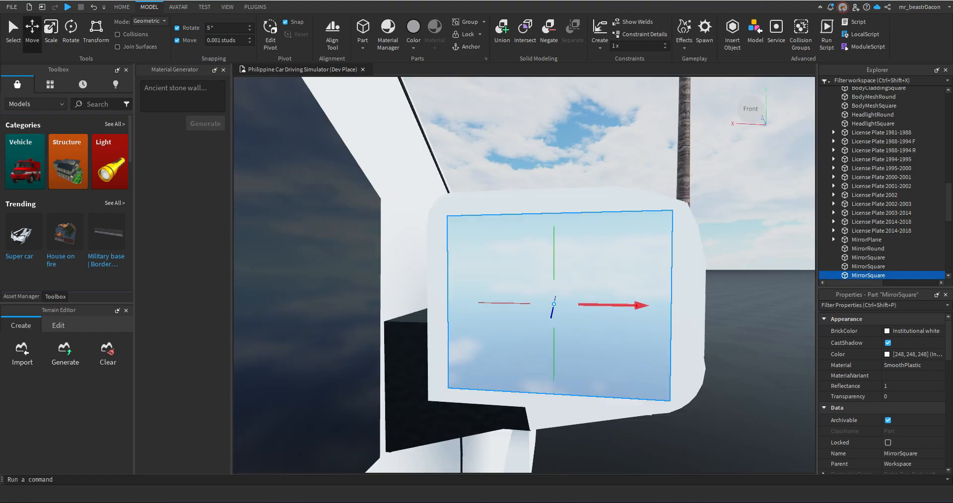
left_click_drag(640, 306, 643, 306)
left_click(676, 405)
Join the MirrorSquare glass panels from both side mirrors into one union named Mirrors.
scroll(524, 275, "down", 8)
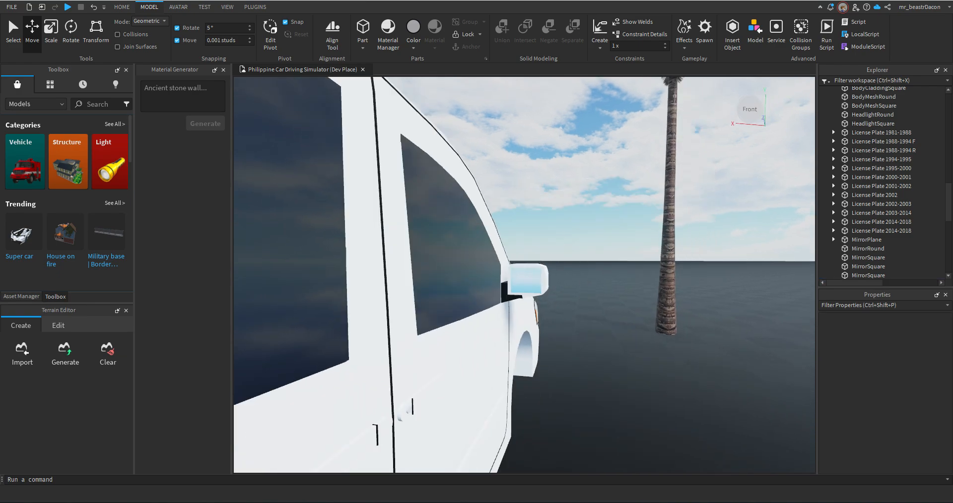
scroll(525, 275, "up", 6)
mouse_move(524, 275)
right_mouse_down()
mouse_move(517, 318)
mouse_move(511, 303)
mouse_move(525, 278)
right_mouse_up()
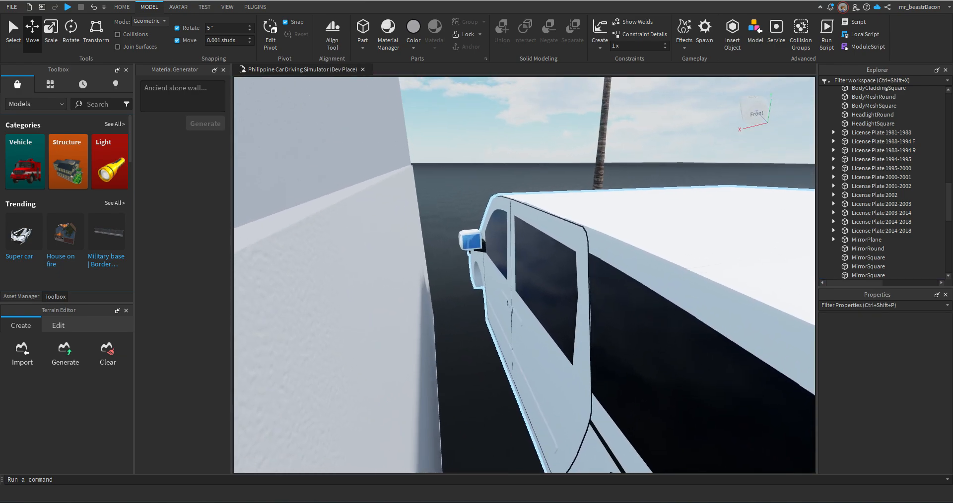
left_click(869, 258)
left_click(869, 266, "shift")
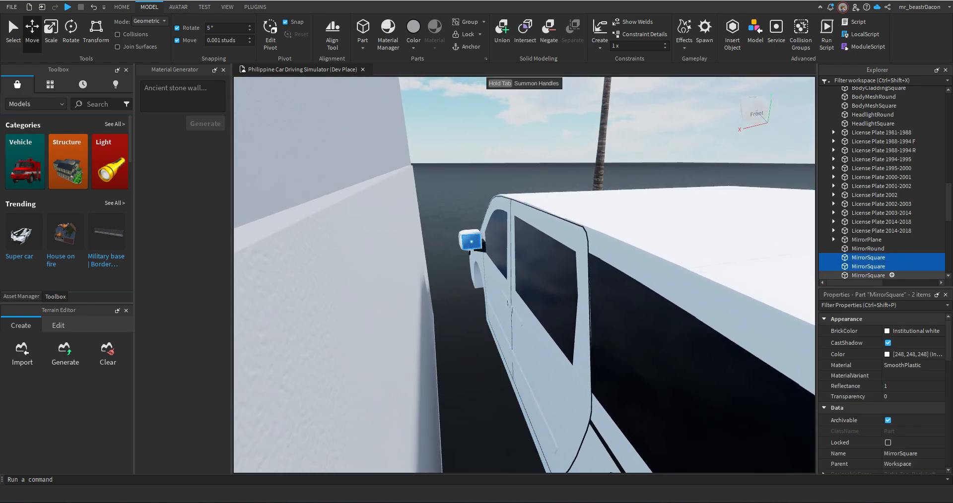
left_click(873, 276, "shift")
key("f")
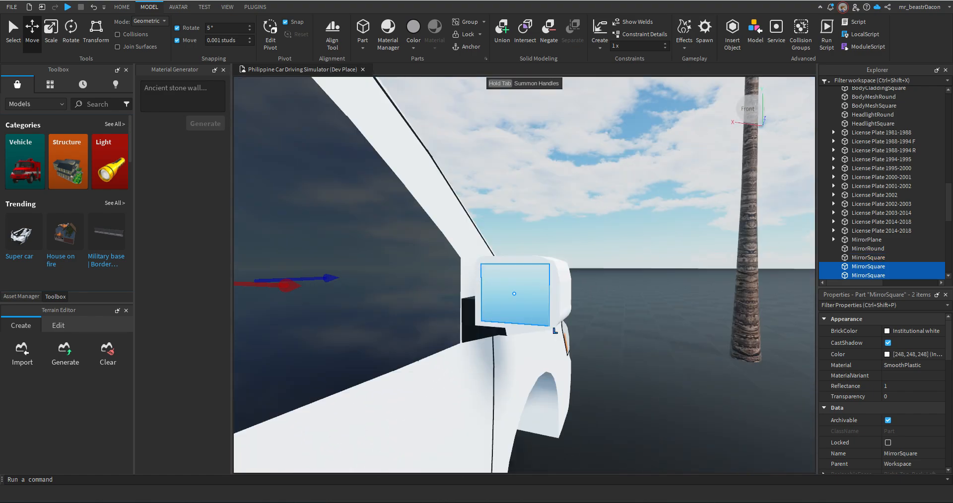
key("a")
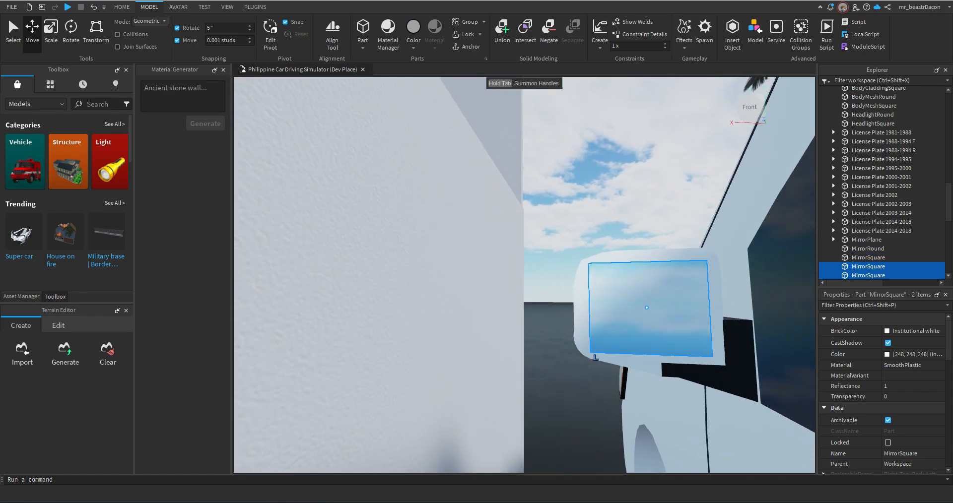
key("d")
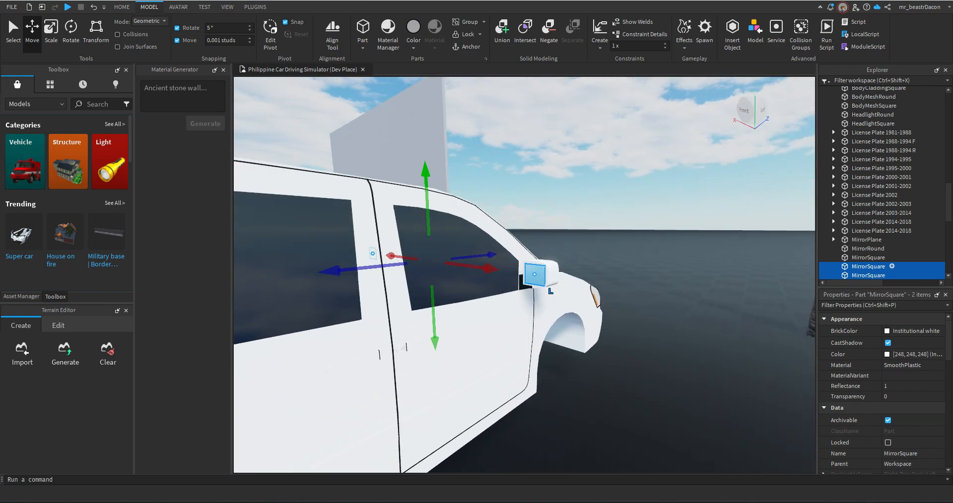
key("ctrl+shift+g")
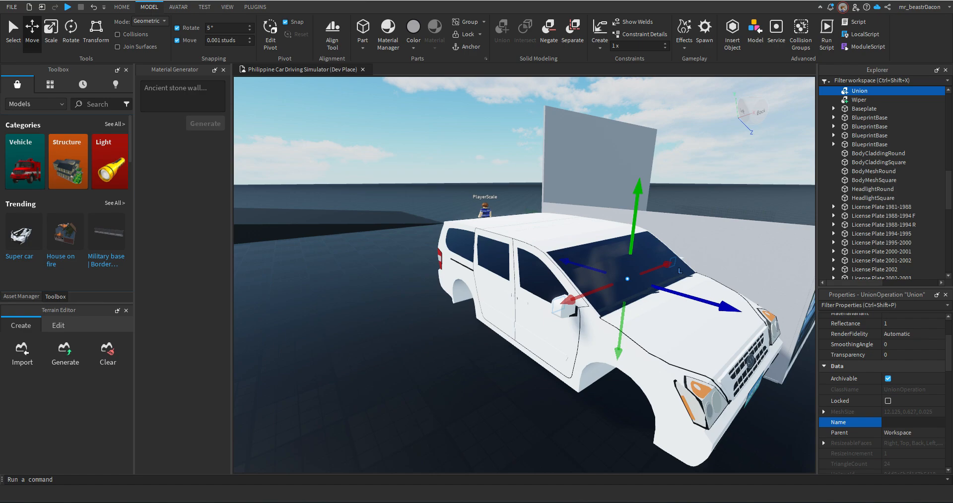
key("f")
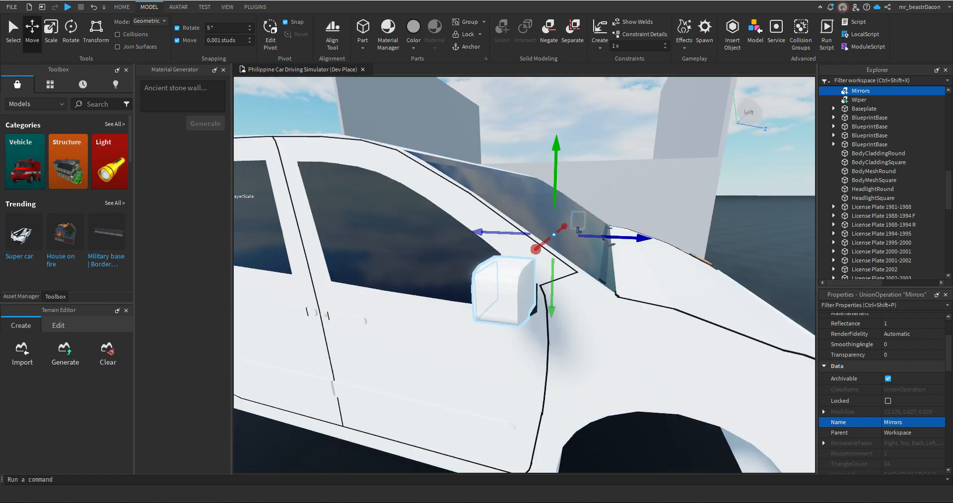
Group the Mirrors union with the mirror housings and their black trim into a model named SideMirrors.
left_click(509, 303, "ctrl")
key("d")
right_click_drag(521, 341, 417, 338)
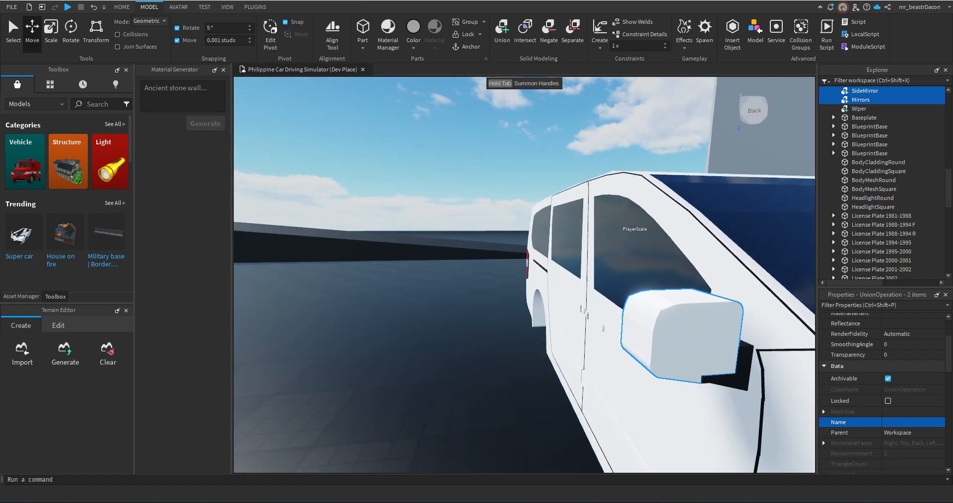
right_click(732, 379)
left_click(760, 151)
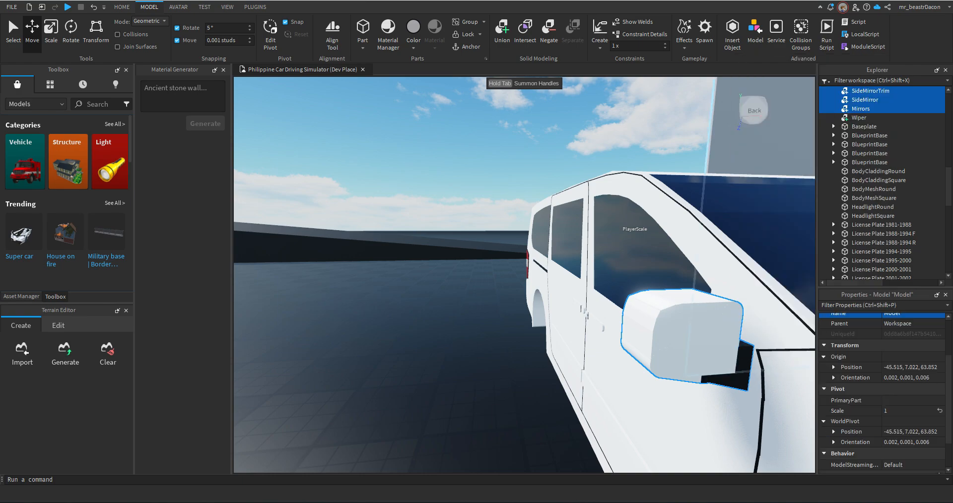
scroll(866, 399, "up", 3)
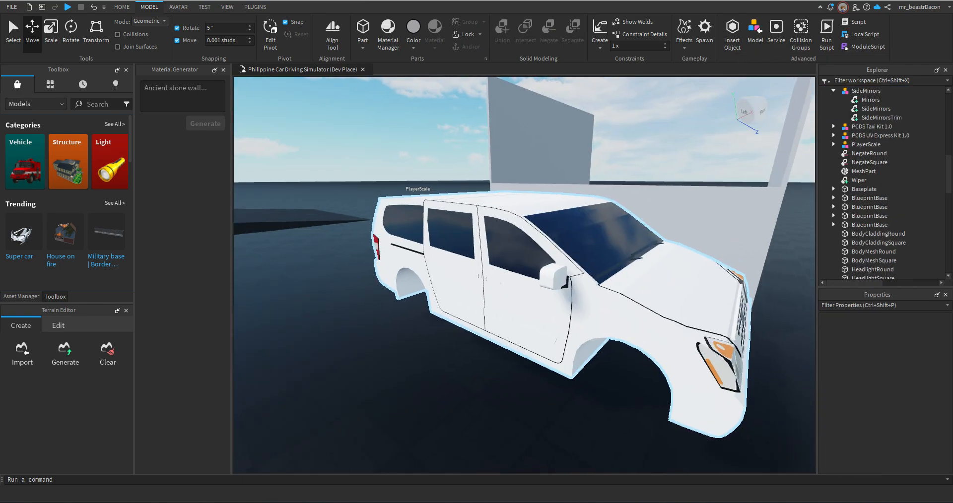
Move the SideMirrors model into the KYA Carnival 2008 EX model.
left_click(896, 109)
scroll(883, 392, "down", 4)
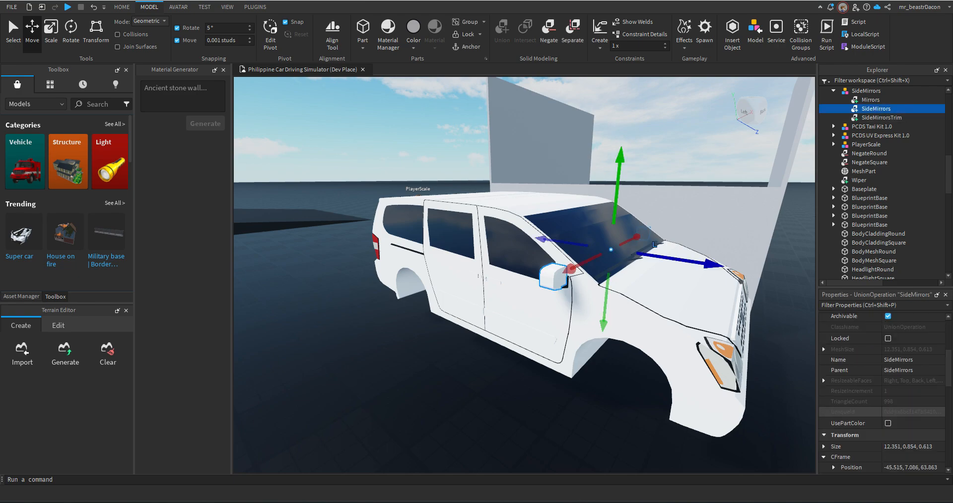
right_click_drag(477, 288, 484, 270)
left_click(441, 298)
scroll(516, 308, "up", 3)
scroll(487, 315, "down", 6)
scroll(486, 271, "up", 6)
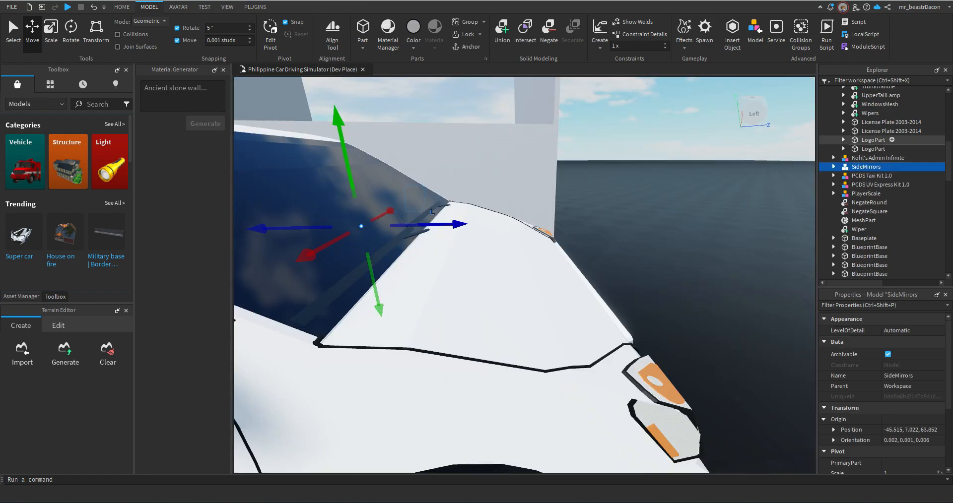
scroll(889, 144, "up", 1)
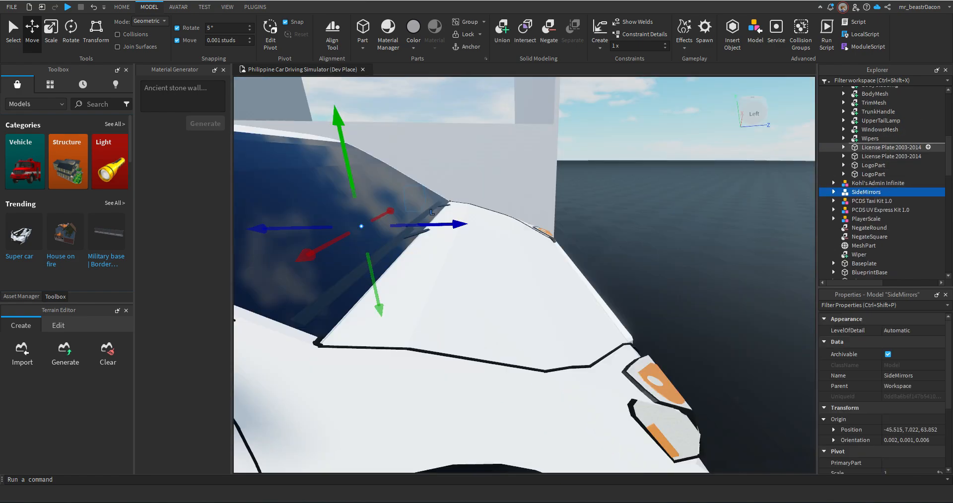
scroll(888, 144, "up", 5)
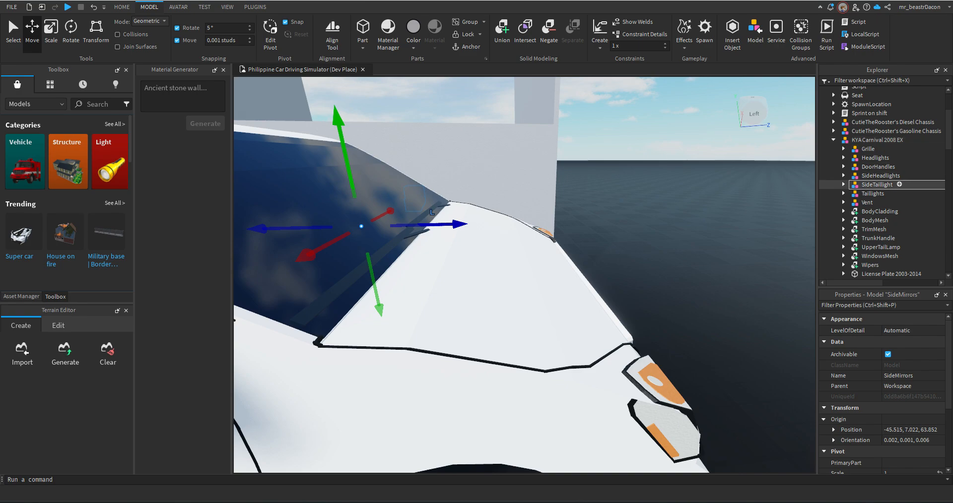
left_click_drag(889, 142, 889, 141)
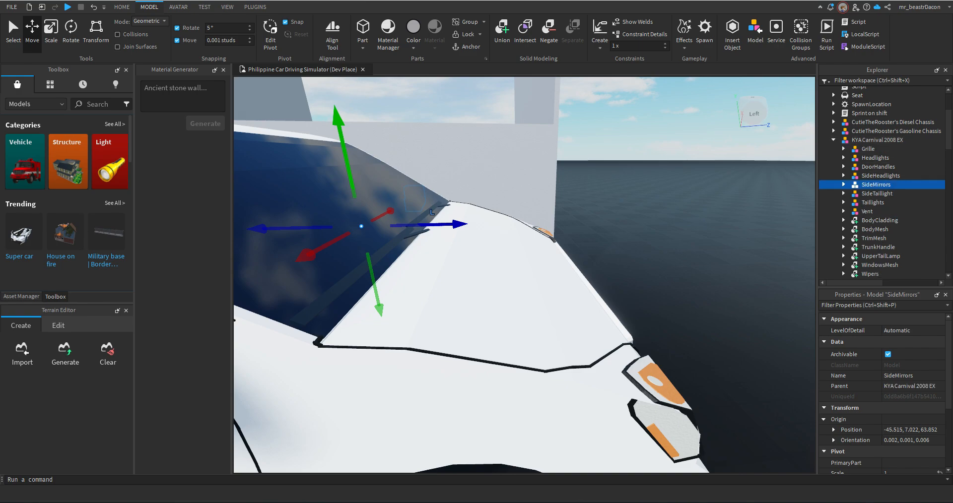
Examine the gasoline and diesel chassis templates among the template parts and compare them with the reference photos and the van.
left_click(685, 238)
right_click_drag(685, 238, 426, 296)
key("s")
key("d")
key("w")
key("d")
key("w")
key("w")
key("s")
key("w")
key("s")
key("w")
key("s")
key("s")
left_click(526, 246)
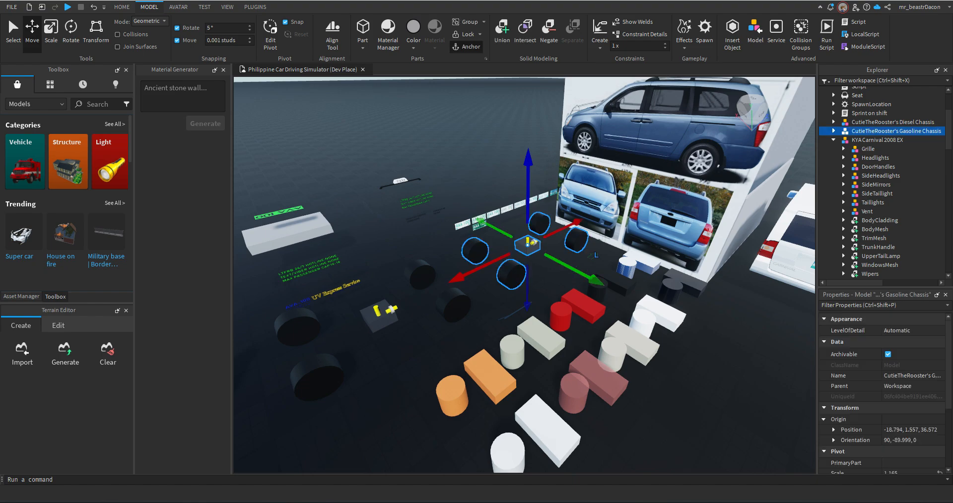
left_click(489, 298)
left_click(379, 317)
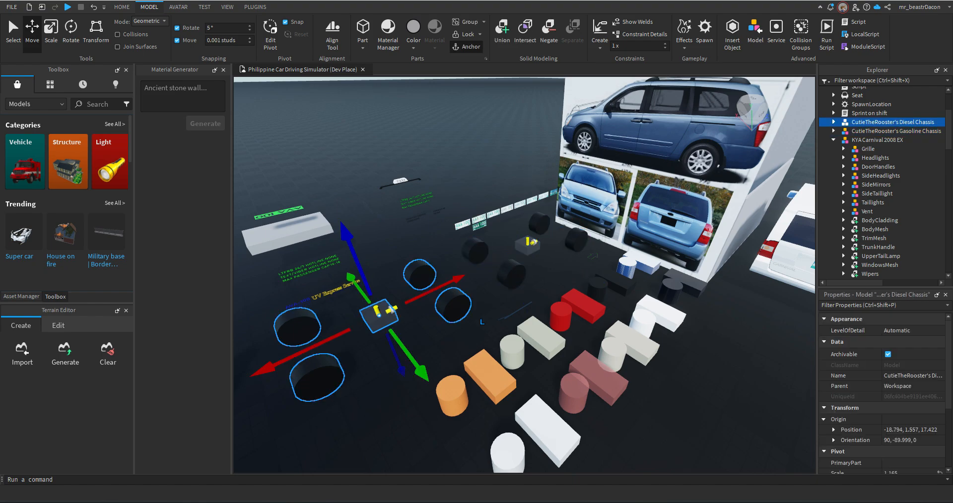
left_click(414, 343)
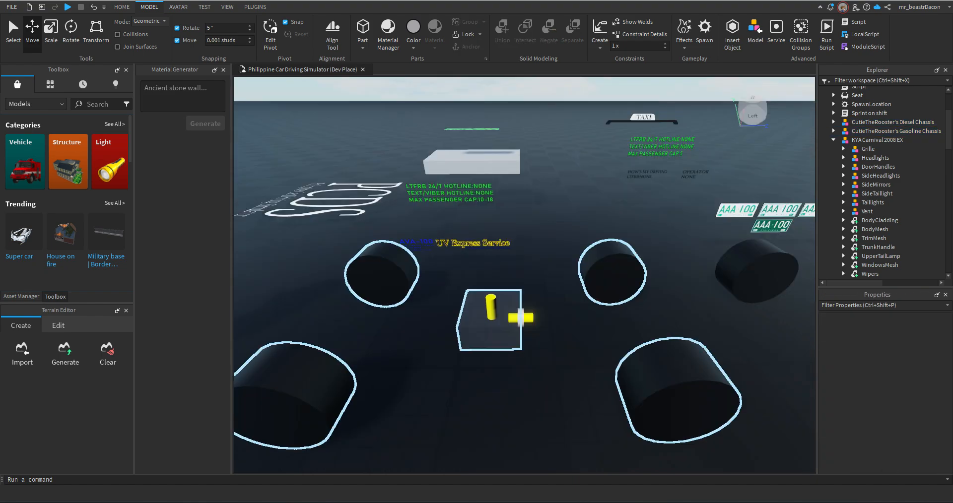
left_click(417, 274)
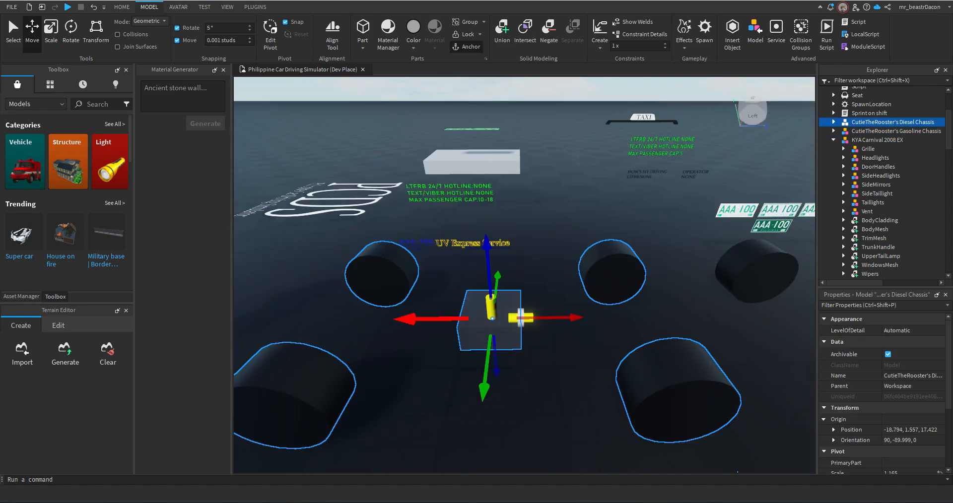
key("Escape")
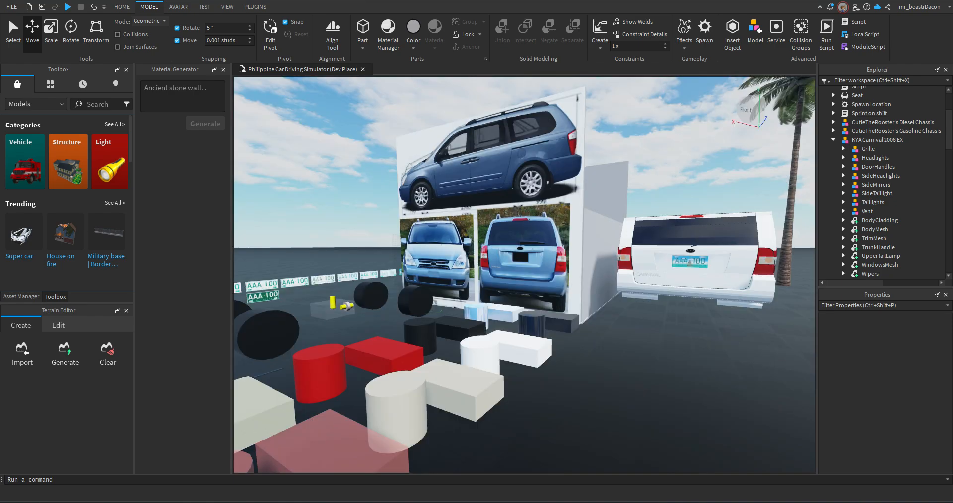
key("w")
right_click_drag(524, 274, 492, 338)
key("s")
key("s")
left_click(476, 274)
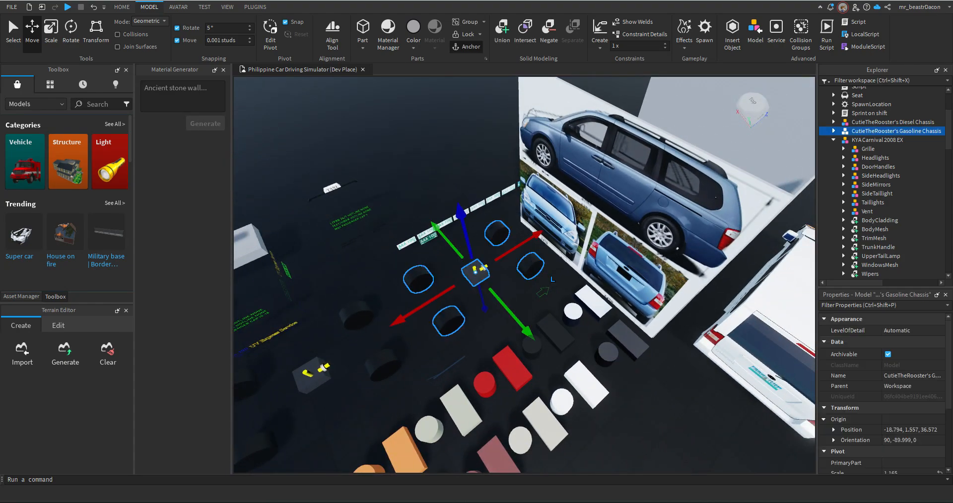
left_click(312, 376)
left_click(397, 322)
right_click_drag(476, 278, 446, 269)
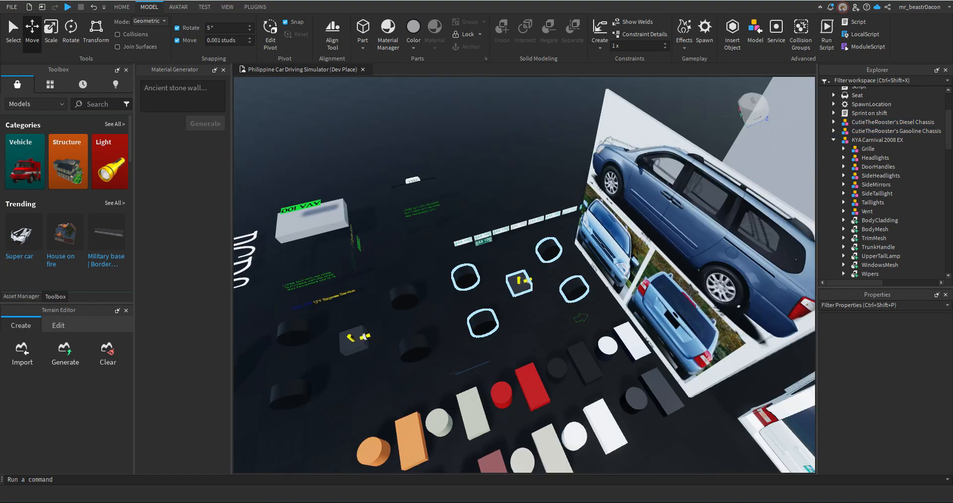
right_click_drag(519, 283, 591, 270)
key("w")
Switch to the browser and check the engine and fuel type of the Carnival EX in the blog's specification table.
key("alt+Tab")
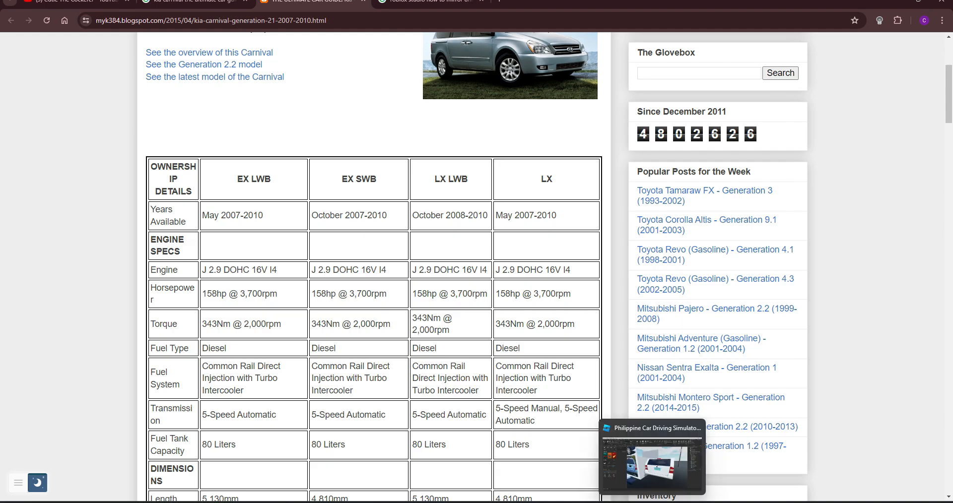
left_click(653, 501)
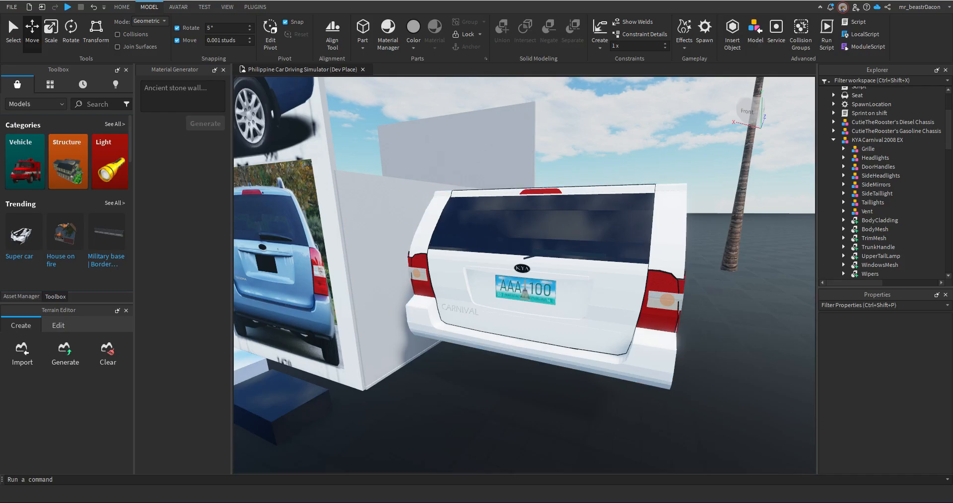
right_click_drag(590, 271, 533, 302)
key("w")
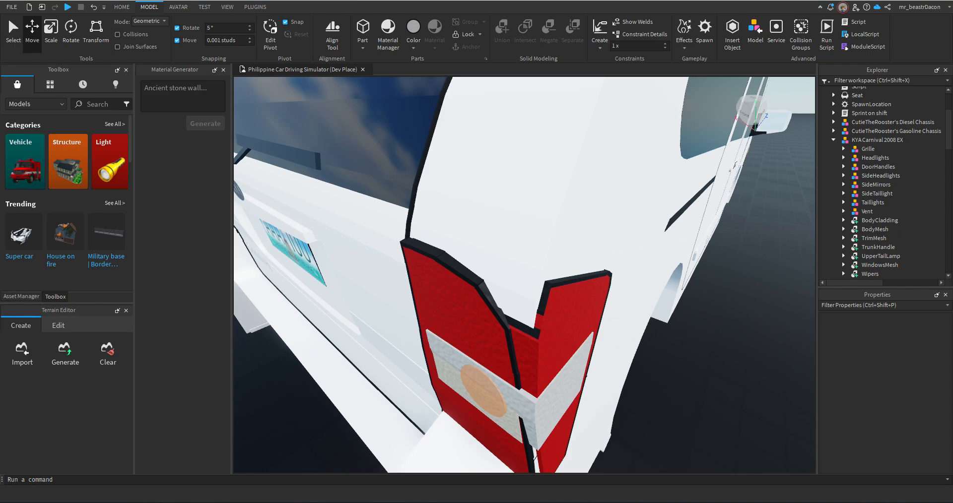
key("alt+Tab")
scroll(373, 268, "down", 1)
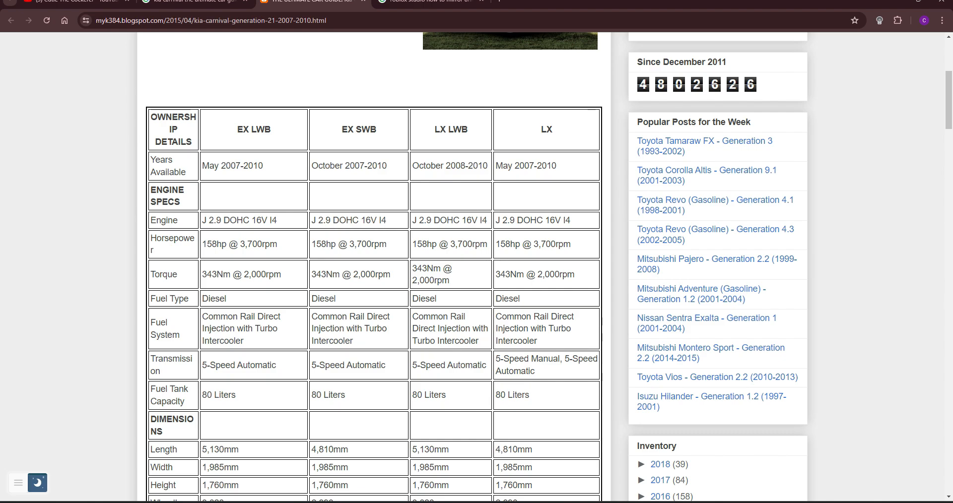
left_click_drag(216, 220, 225, 298)
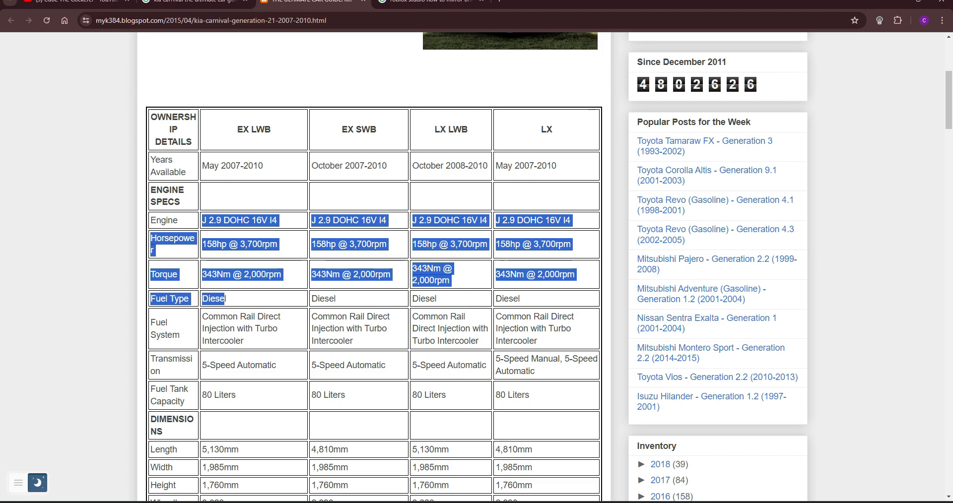
left_click(225, 298)
scroll(225, 298, "up", 2)
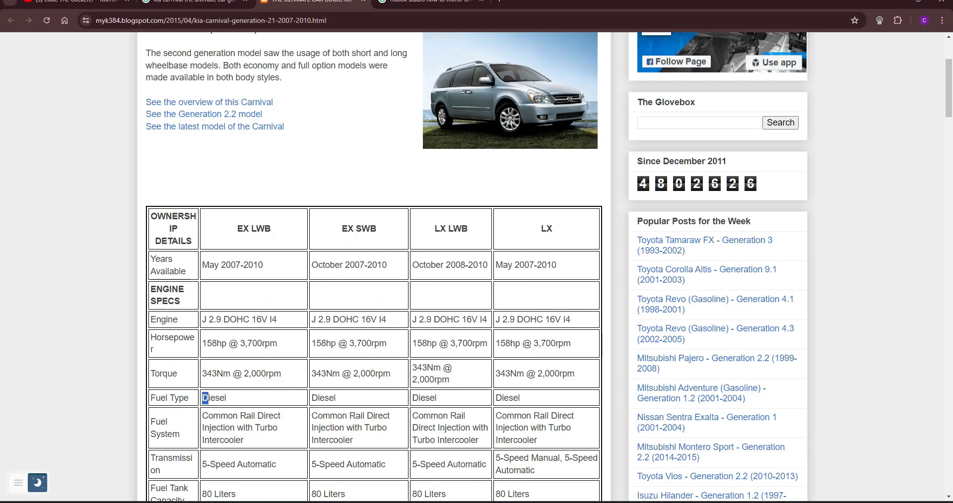
key("alt+Tab")
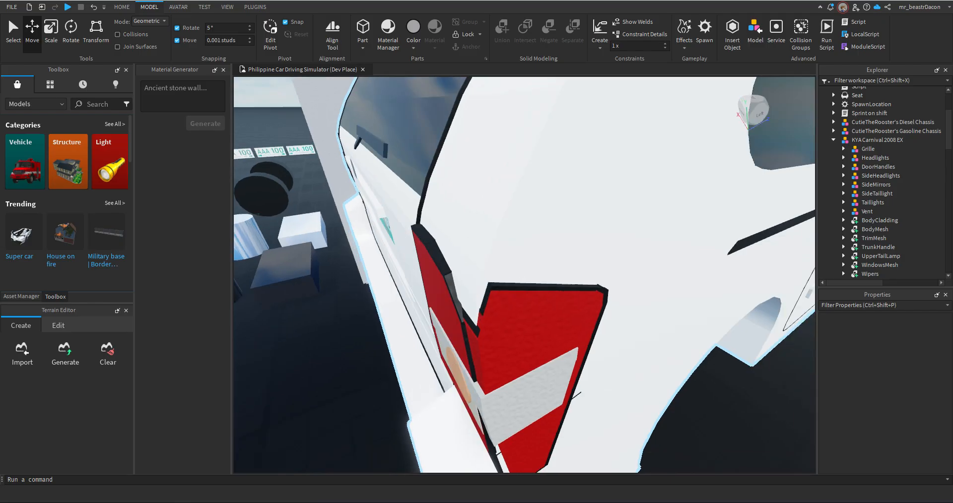
Return to Roblox Studio and duplicate the diesel chassis template.
scroll(524, 275, "down", 5)
right_click_drag(546, 275, 446, 275)
left_click(501, 294)
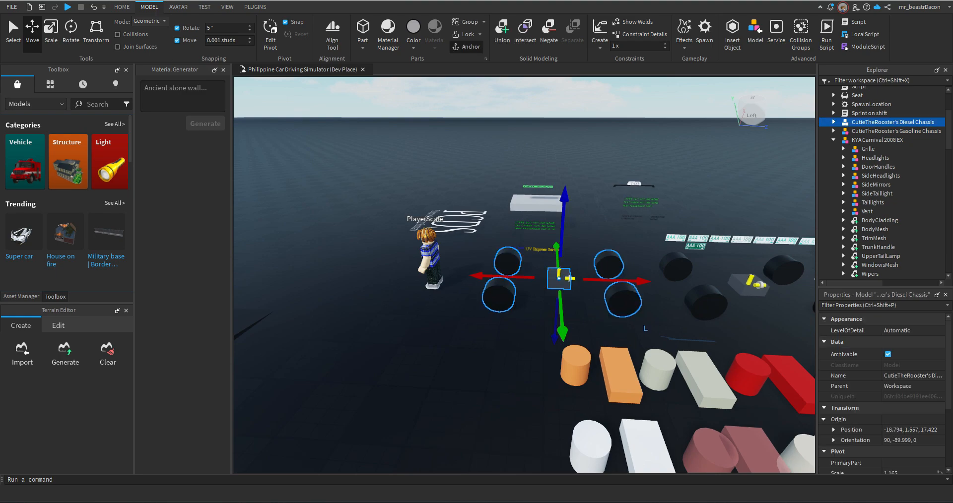
left_click(427, 328)
right_click_drag(427, 327, 437, 268)
scroll(427, 318, "up", 3)
scroll(427, 318, "up", 3)
right_click_drag(427, 318, 427, 392)
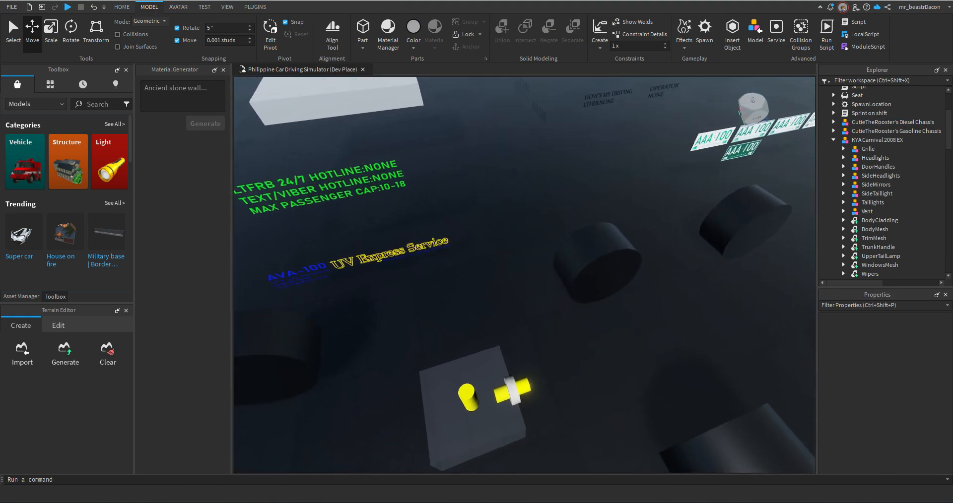
scroll(502, 325, "down", 6)
left_click(501, 328)
right_click_drag(501, 323, 650, 333)
key("ctrl+d")
Move the duplicated diesel chassis from the template area to beneath the body of the KYA Carnival 2008 EX.
left_click_drag(489, 324, 546, 278)
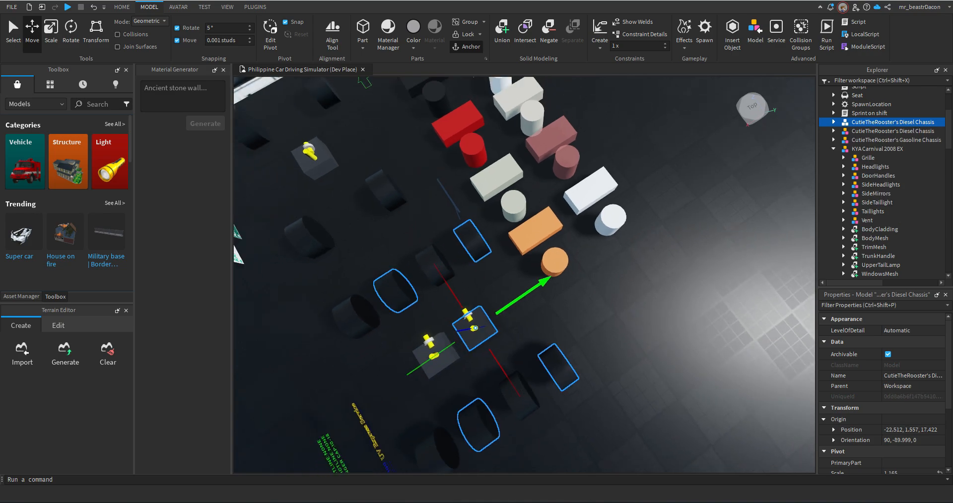
right_click_drag(546, 278, 526, 198)
left_click_drag(546, 277, 447, 469)
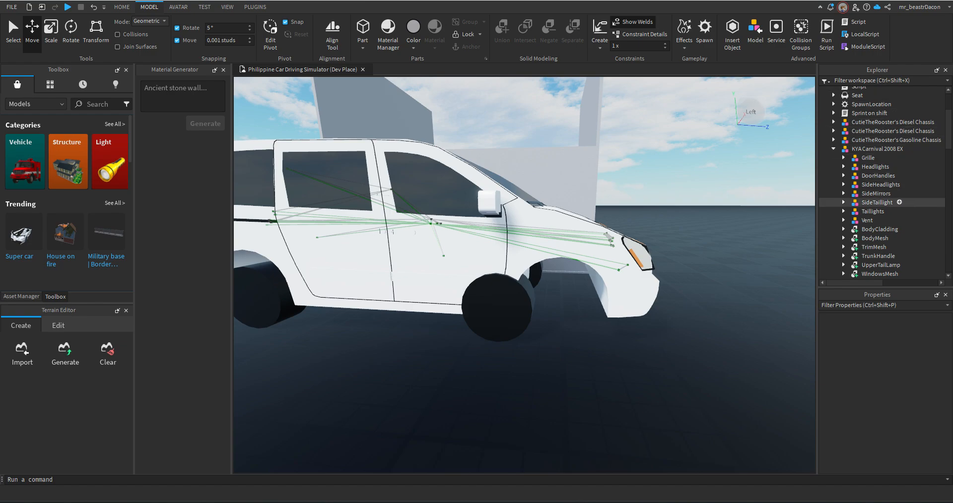
right_click_drag(652, 336, 608, 308)
right_click_drag(651, 336, 677, 334)
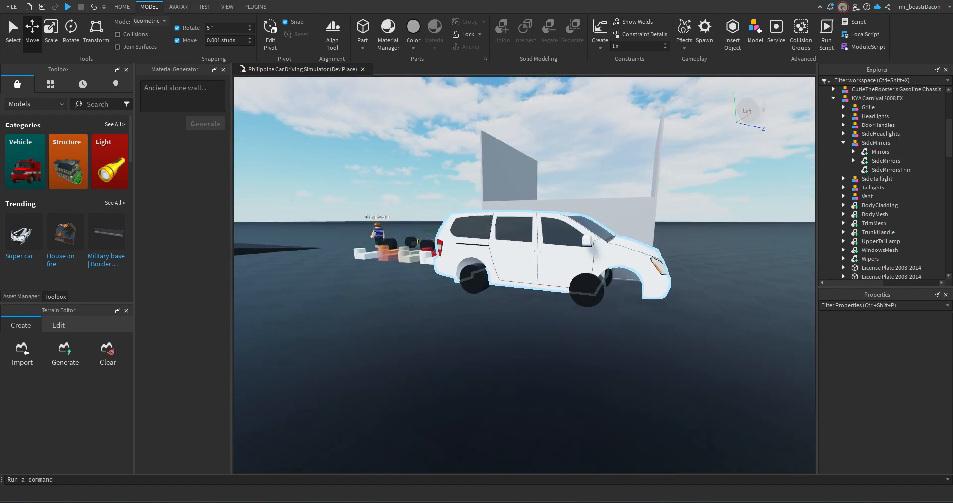
Enlarge the diesel chassis beneath the van and shift it so its rear wheels line up with the rear wheel arches.
scroll(591, 236, "up", 5)
left_click(844, 143)
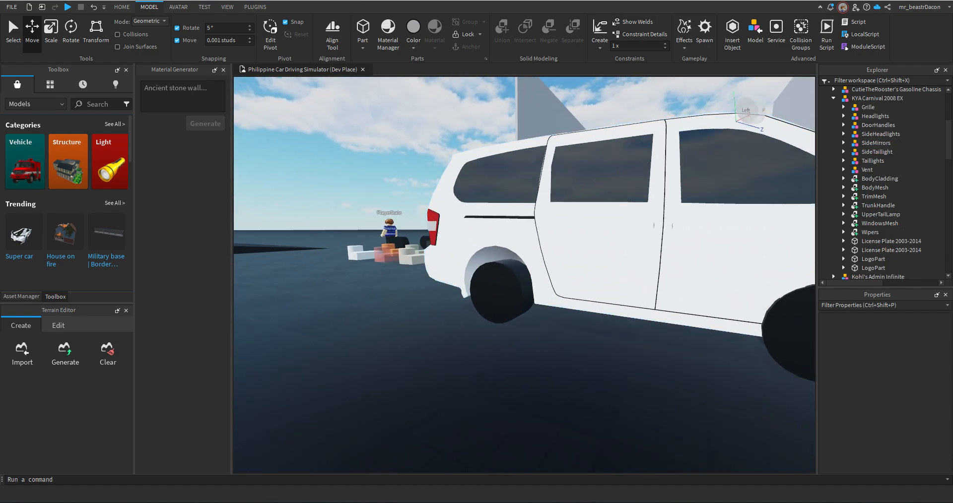
left_click(790, 337)
key("f")
right_click_drag(789, 337, 774, 312)
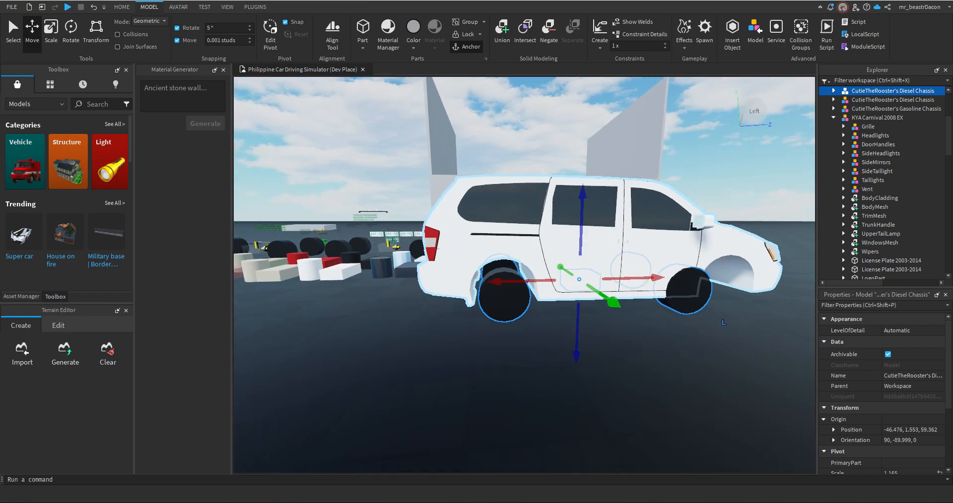
scroll(521, 280, "up", 3)
left_click(71, 34)
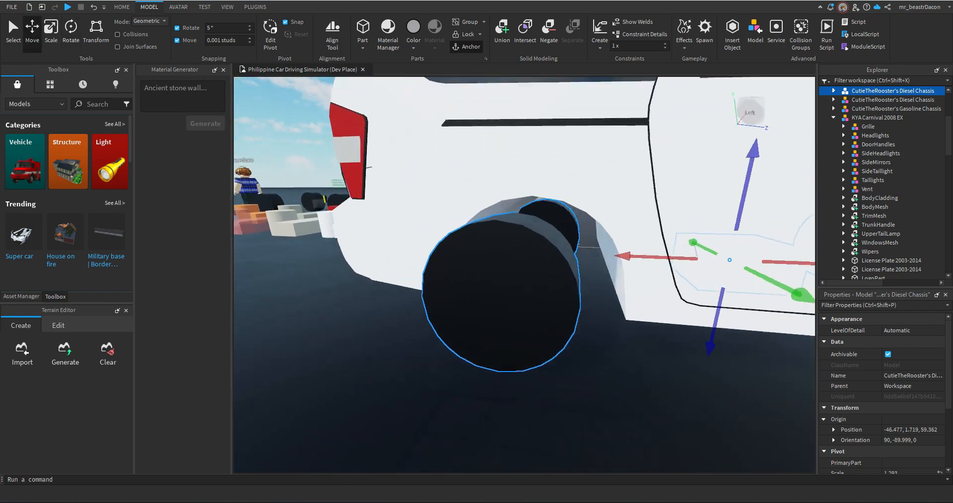
right_click_drag(586, 318, 602, 315)
left_click_drag(602, 316, 622, 316)
right_click_drag(622, 315, 695, 313)
left_click_drag(544, 297, 524, 296)
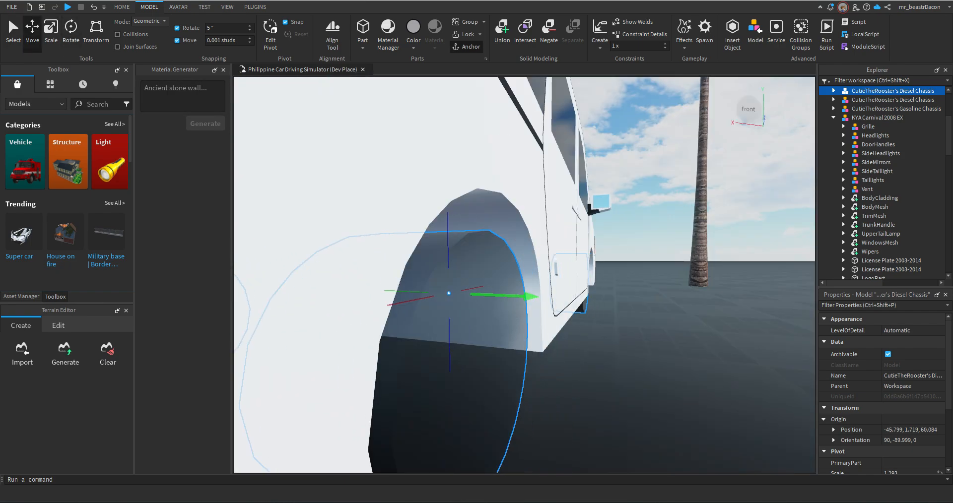
Fine-tune the diesel chassis to a scale of 1.373 and shift it sideways so the wheels sit flush with the van's body side.
mouse_move(534, 296)
right_mouse_down()
mouse_move(516, 305)
mouse_move(548, 293)
right_mouse_up()
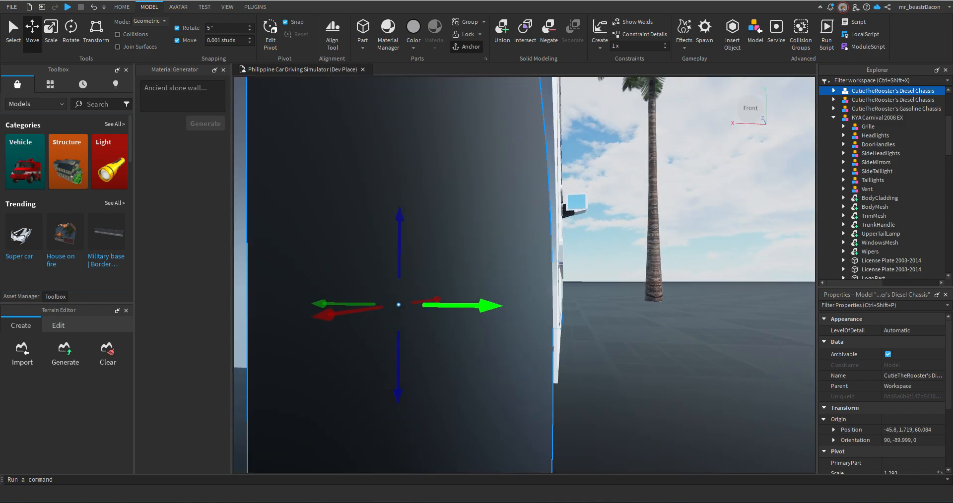
left_click_drag(489, 306, 502, 306)
key("ctrl+3")
right_click_drag(502, 306, 603, 298)
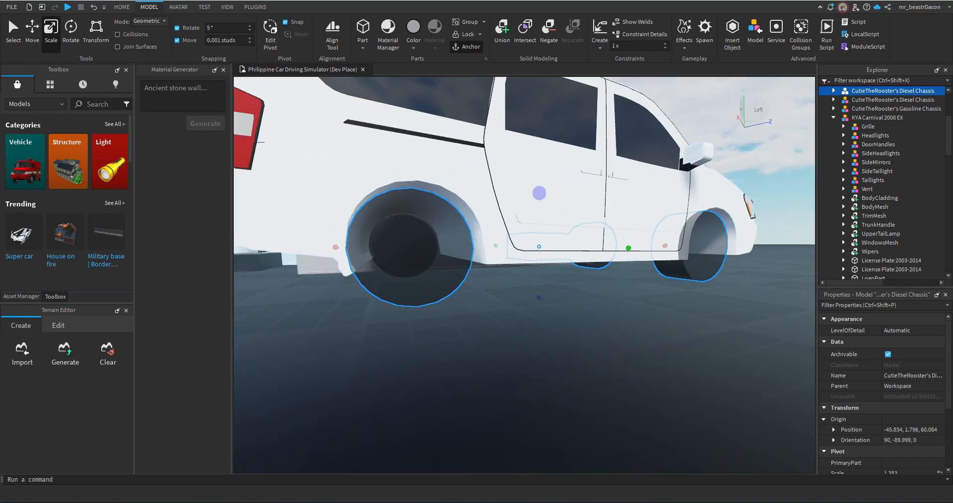
left_click_drag(628, 247, 631, 247)
key("ctrl+2")
right_click_drag(631, 247, 477, 239)
left_click_drag(477, 240, 491, 238)
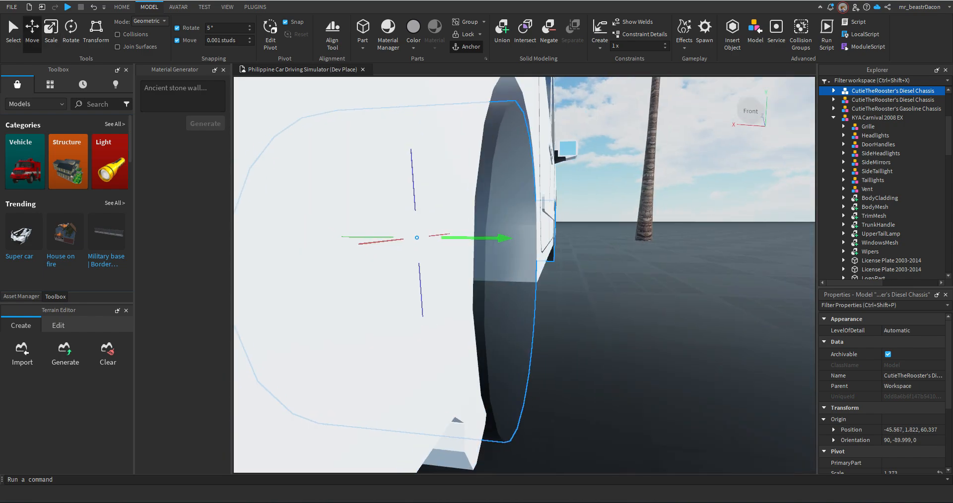
right_click_drag(492, 239, 447, 284)
Move the FL and FR wheels of the diesel chassis forward into the van's front wheel arches.
scroll(571, 258, "down", 5)
left_click(596, 357)
key("a")
key("d")
left_click(504, 285)
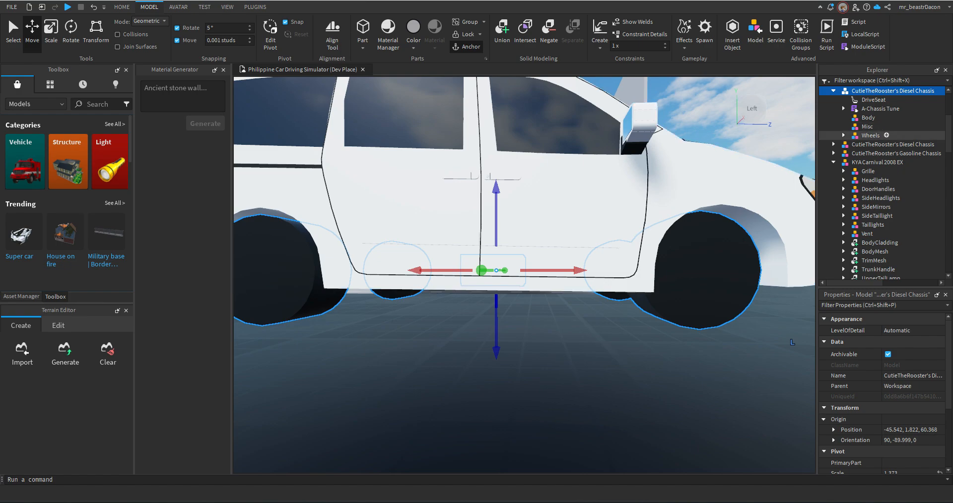
left_click(844, 135)
left_click(875, 153)
left_click(874, 144, "ctrl")
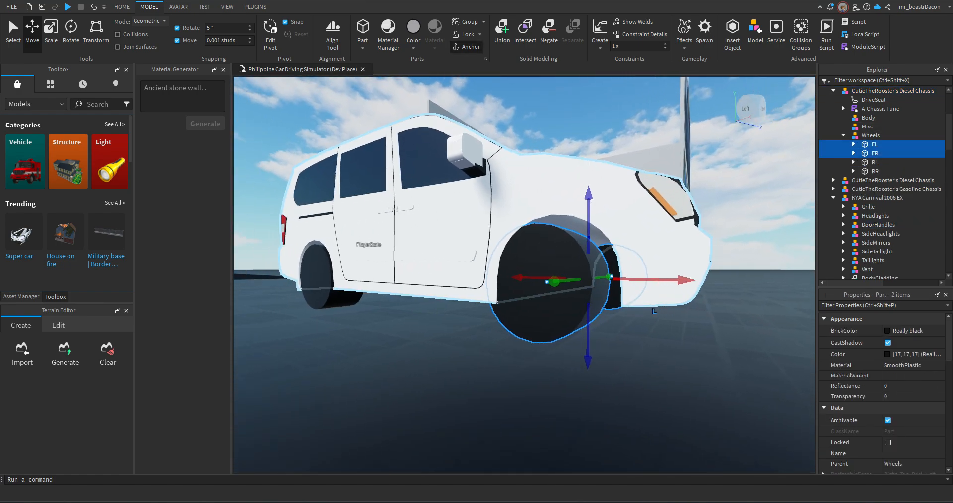
right_click_drag(616, 278, 641, 271)
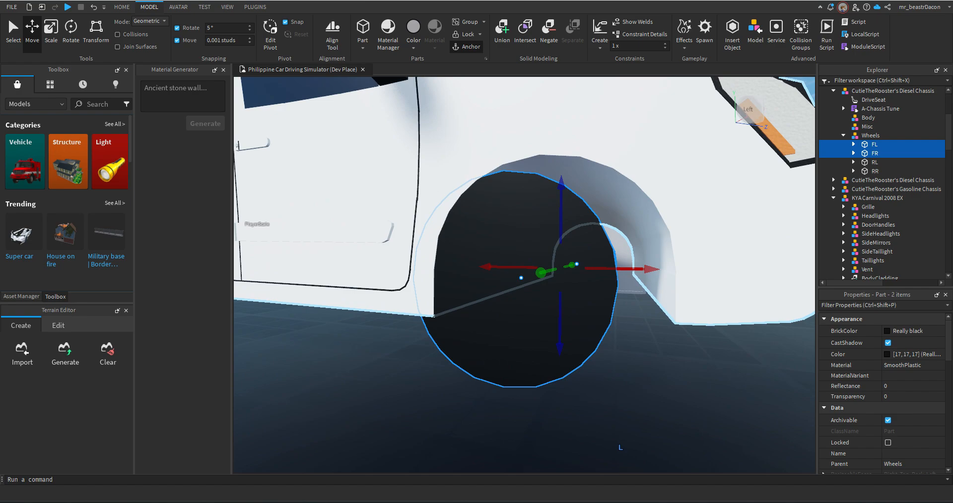
left_click_drag(645, 269, 676, 270)
right_click_drag(676, 270, 660, 298)
scroll(660, 298, "down", 5)
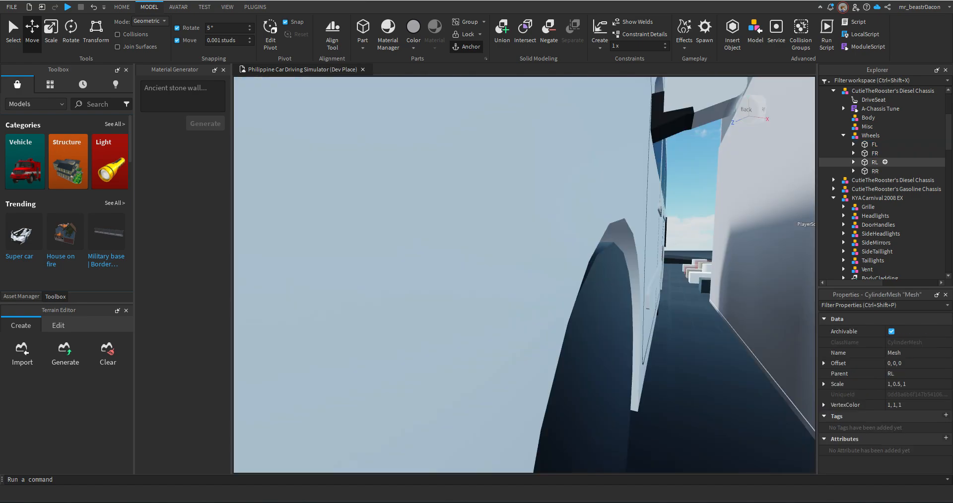
Check how the FL and RL wheels align with each other and with the side of the van's body.
left_click(883, 162)
right_click_drag(695, 278, 713, 256)
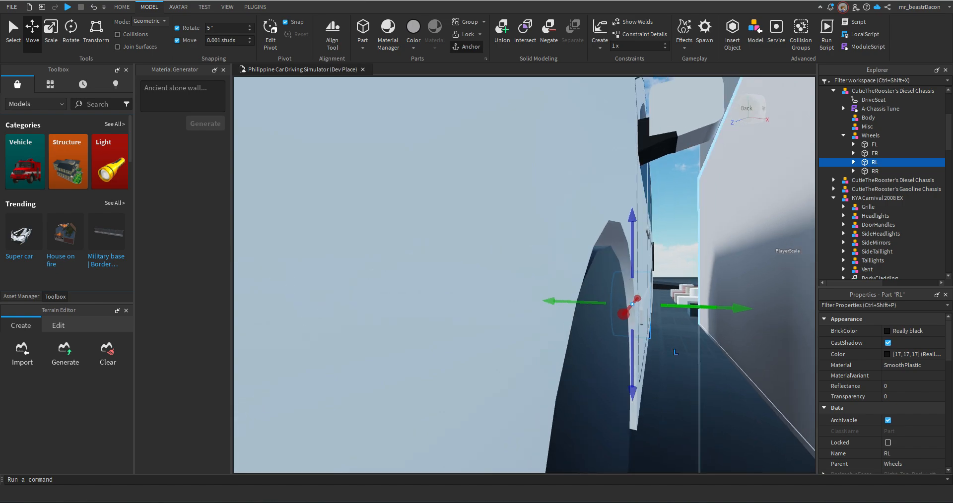
left_click(875, 144, "ctrl")
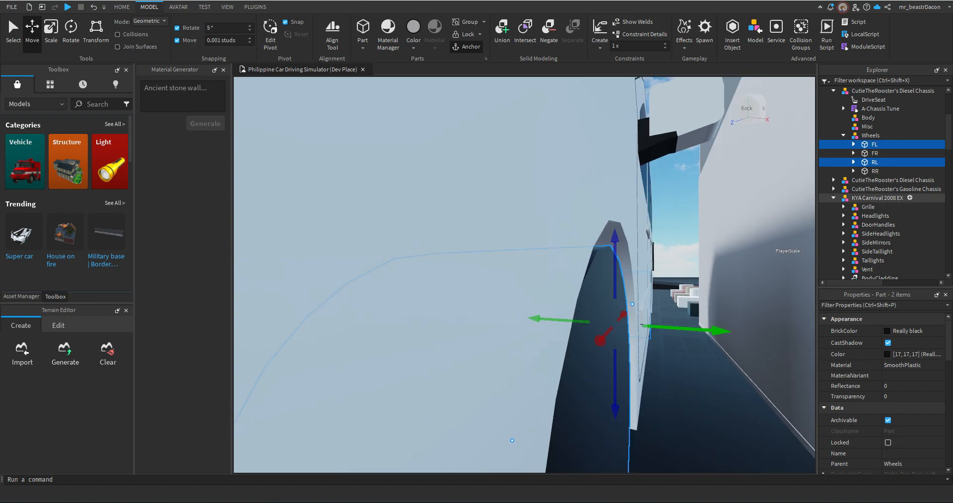
key("f")
left_click(620, 392)
key("a")
right_click_drag(525, 298, 616, 308)
key("d")
Place the fitted diesel chassis inside the KYA Carnival 2008 EX model in the object hierarchy.
left_click(843, 136)
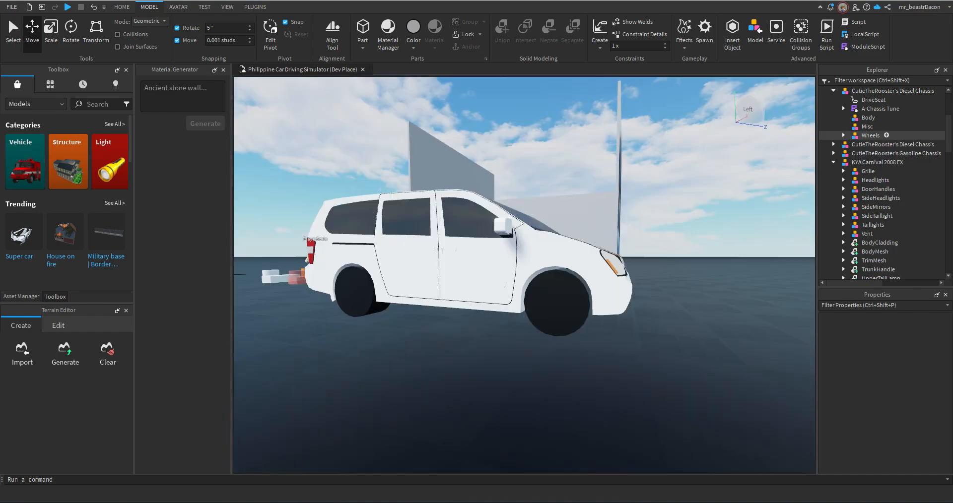
scroll(843, 135, "up", 1)
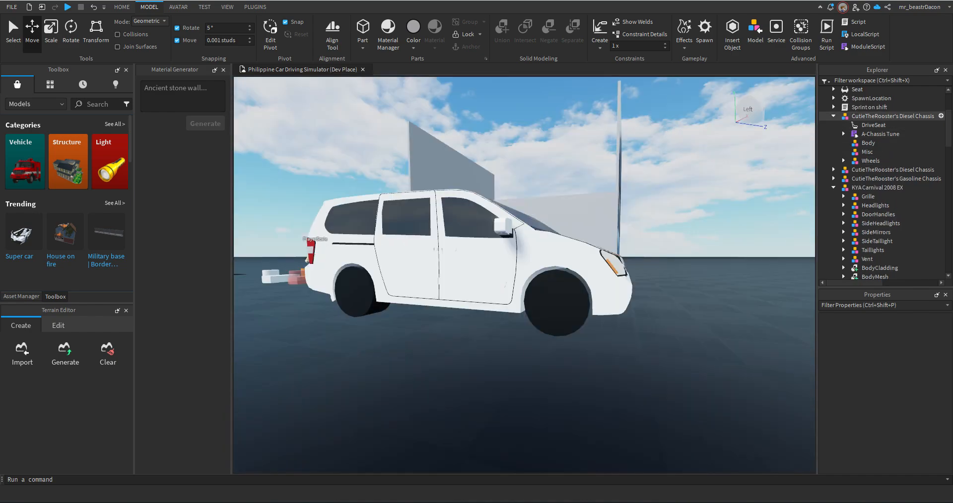
left_click(833, 116)
left_click_drag(866, 116, 868, 119)
scroll(868, 124, "down", 1)
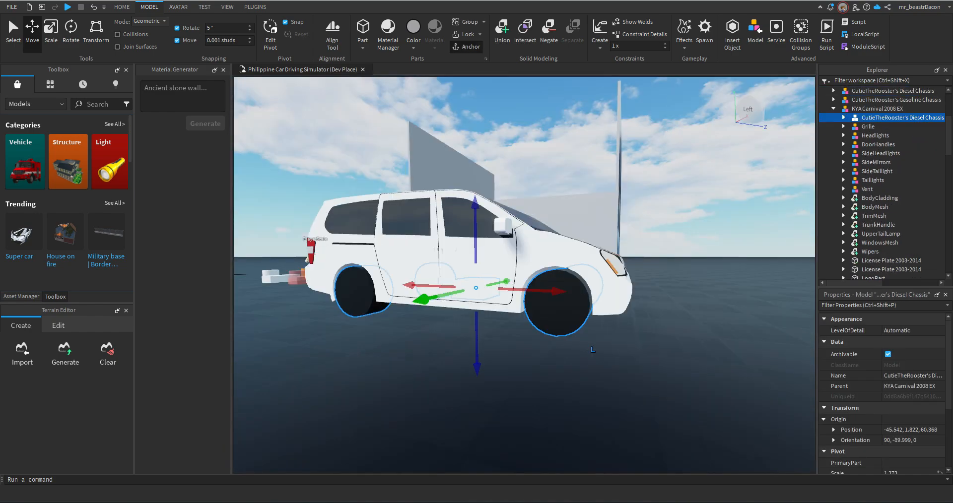
Shift the diesel chassis's DriveSeat slightly to fit the driver's position inside the van.
left_click(844, 118)
left_click(883, 126)
key("w")
right_click_drag(546, 293, 571, 307)
key("e")
left_click_drag(613, 282, 628, 283)
right_click_drag(627, 284, 646, 271)
Inspect the van with its fitted chassis from several sides.
right_click_drag(632, 406, 599, 403)
key("s")
right_click_drag(598, 318, 526, 305)
key("w")
key("a")
key("s")
key("w")
key("s")
key("w")
left_click(337, 358)
key("s")
Switch to the browser, check the Carnival EX's seating capacity in the specification table, and return to Roblox Studio.
left_click(499, 459)
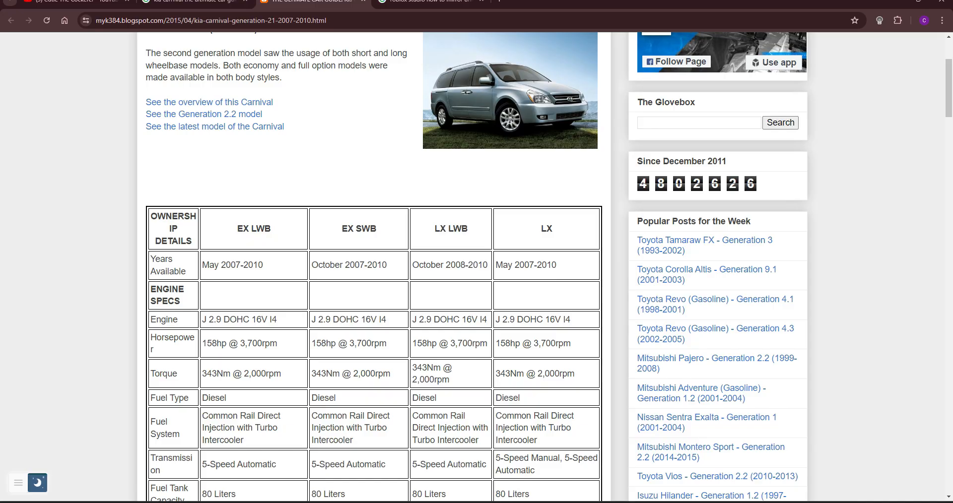
scroll(476, 268, "down", 4)
scroll(476, 268, "down", 1)
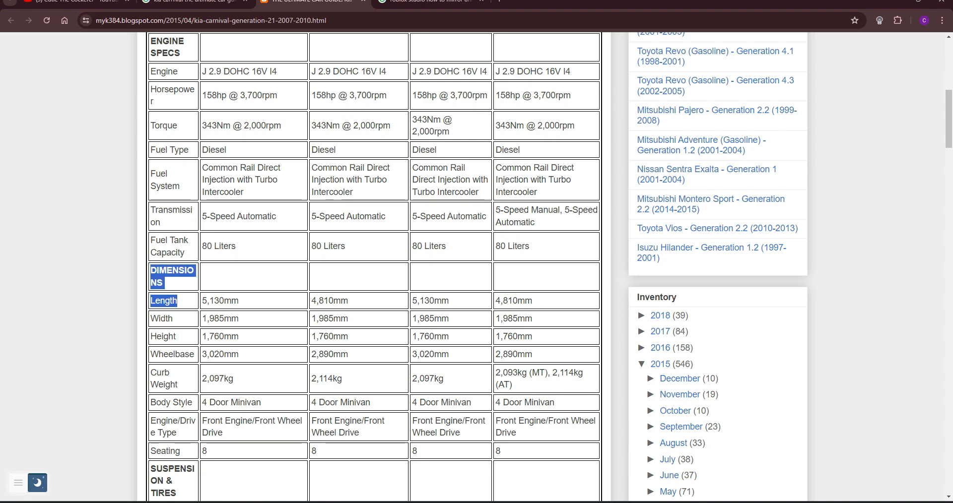
scroll(476, 268, "down", 6)
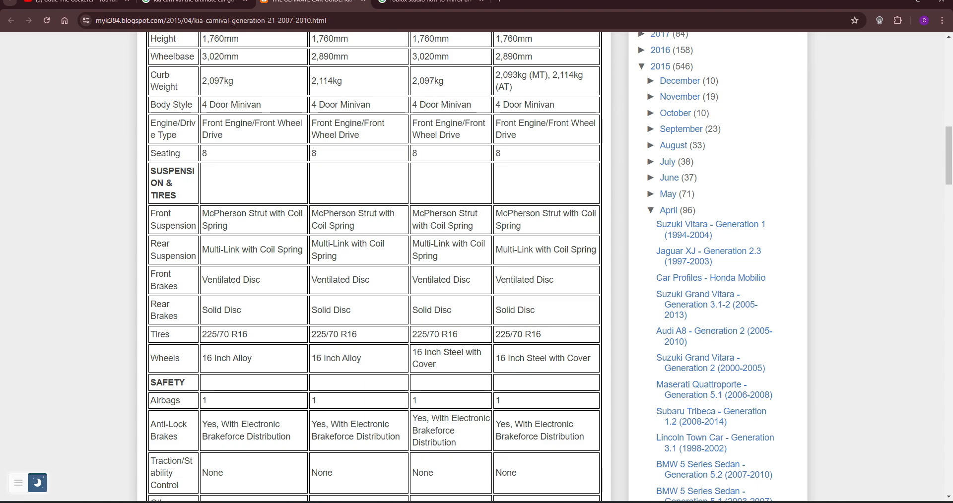
scroll(374, 269, "up", 3)
mouse_move(653, 502)
left_click(654, 464)
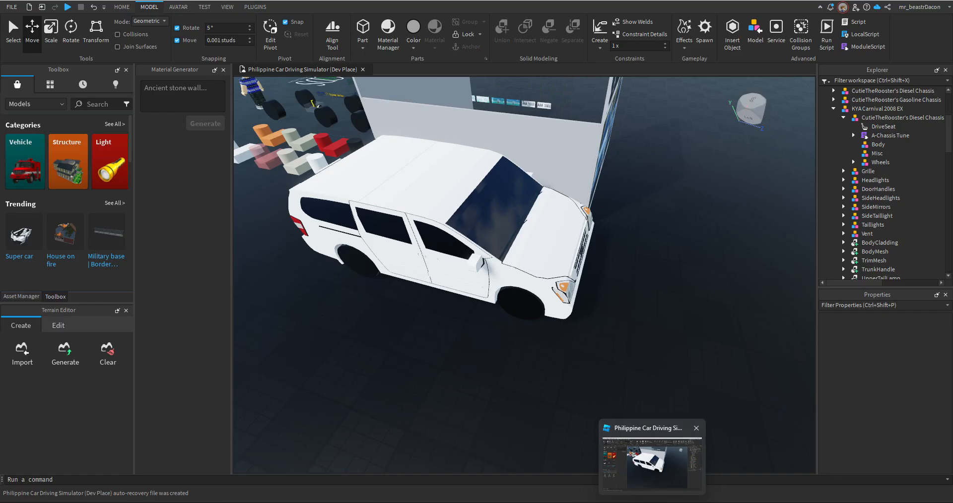
Move the seat lying behind the van forward into the van's body.
right_click_drag(517, 258, 516, 258)
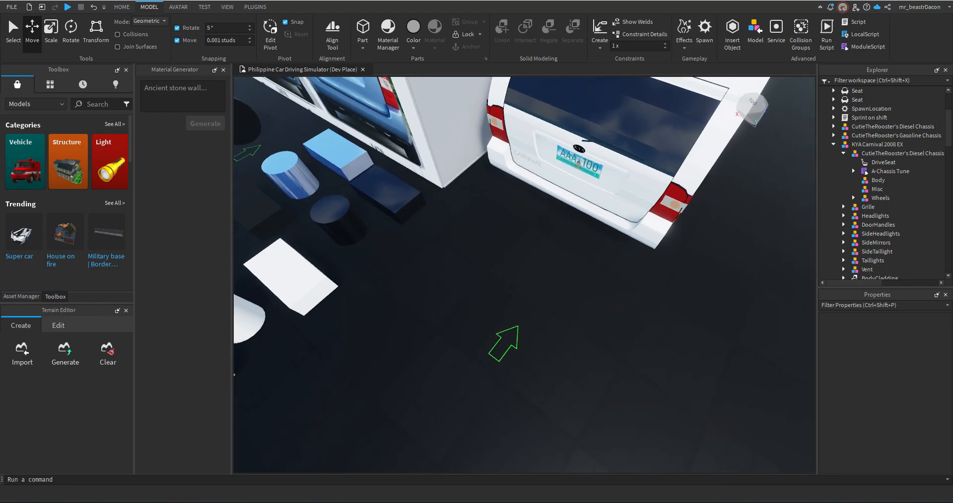
left_click(503, 347)
right_click_drag(504, 346, 489, 333)
key("s")
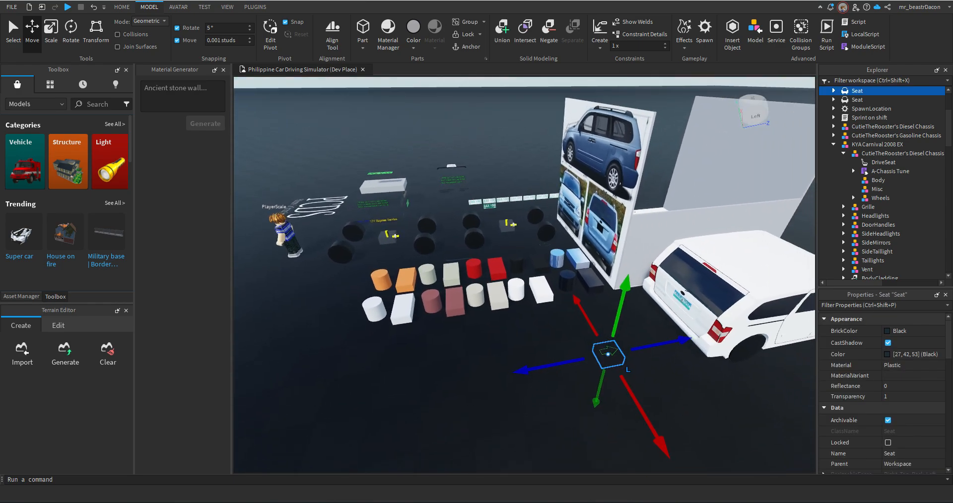
left_click_drag(689, 339, 646, 339)
key("d")
key("w")
key("w")
right_click_drag(646, 339, 602, 345)
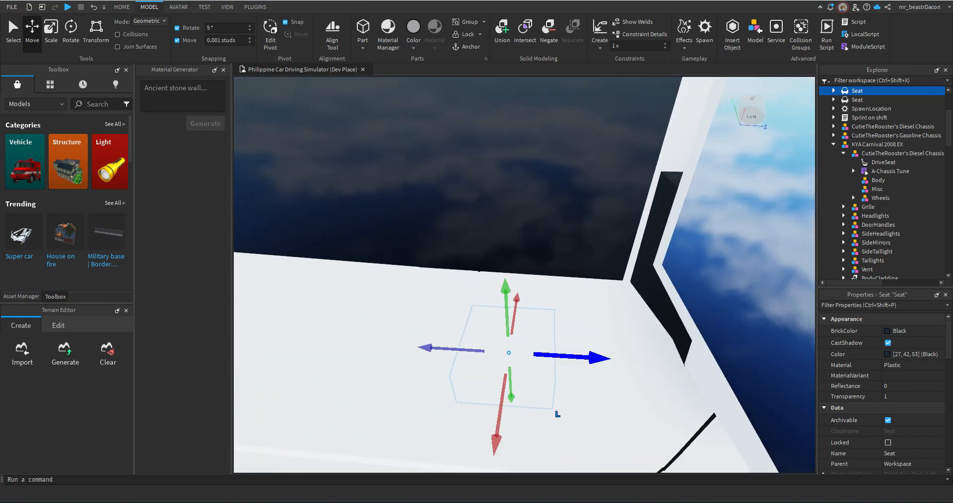
Raise the seat to the chassis floor level at the front passenger position.
left_click_drag(505, 288, 502, 224)
key("w")
right_click_drag(502, 224, 491, 201)
key("w")
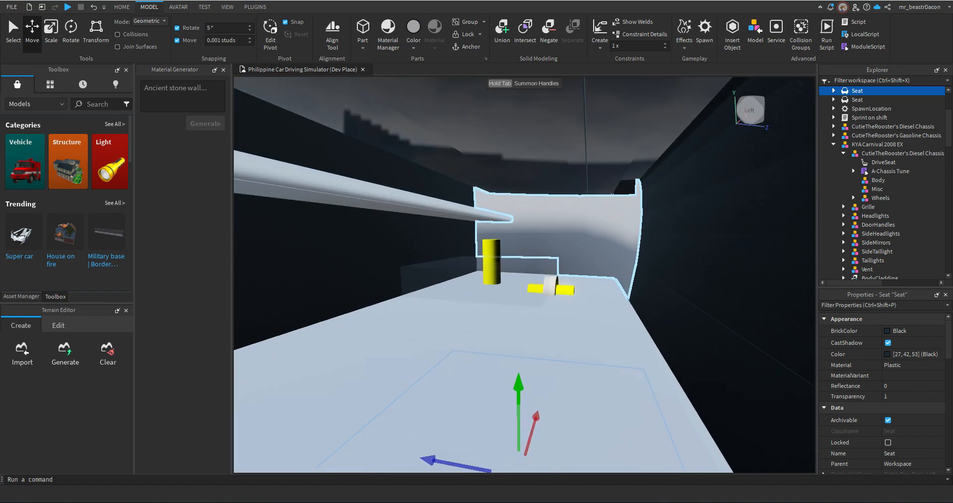
left_click_drag(519, 384, 518, 322)
key("f")
right_click_drag(518, 323, 523, 387)
scroll(523, 298, "down", 8)
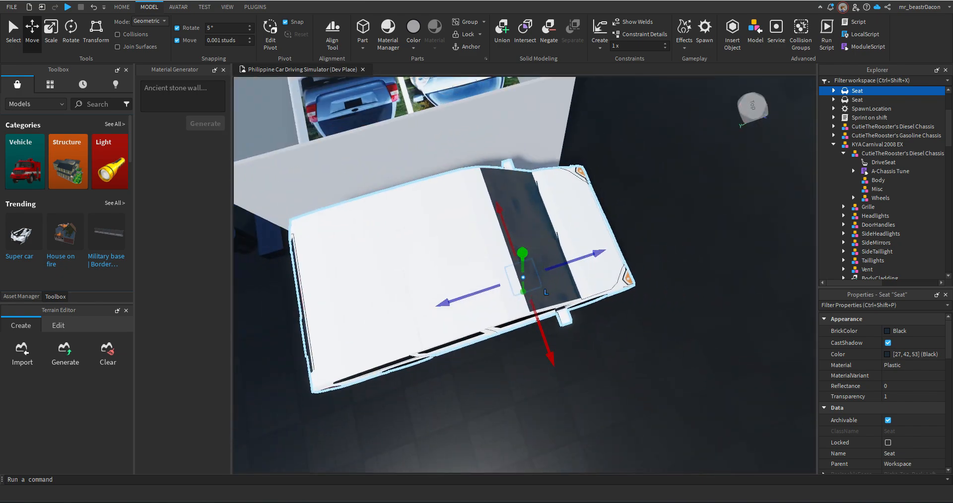
Duplicate the front passenger seat for the second row, and duplicate that copy again with a sideways offset.
right_click_drag(548, 203, 535, 203)
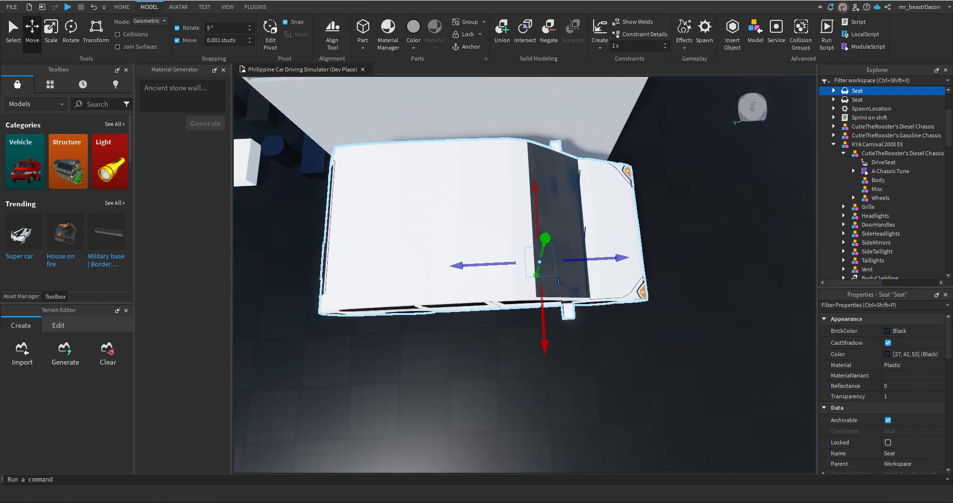
scroll(540, 211, "up", 2)
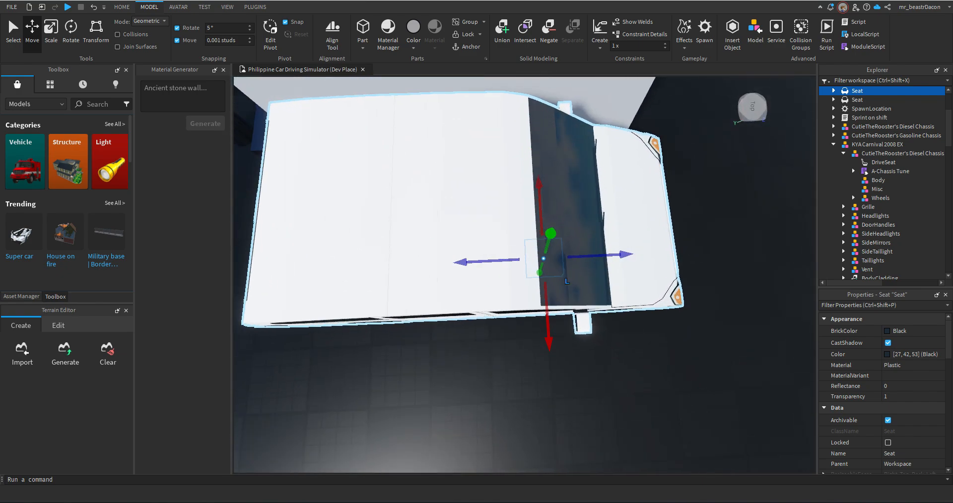
key("a")
key("w")
right_click_drag(540, 211, 546, 248)
key("a")
key("s")
key("w")
key("s")
key("ctrl+d")
key("w")
key("ctrl+d")
left_click_drag(497, 314, 609, 312)
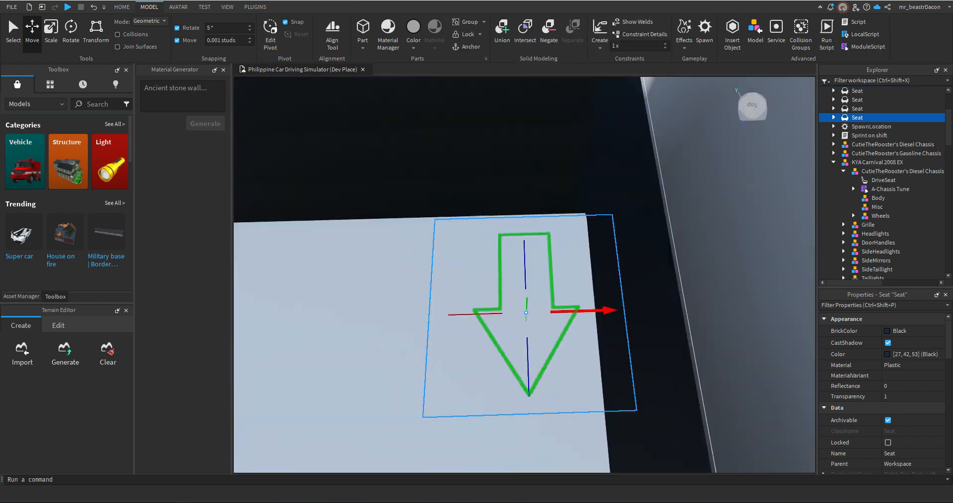
Duplicate a second-row seat once more and move the copy sideways to complete a row of three.
right_click_drag(609, 311, 585, 303)
left_click(677, 336)
right_click_drag(677, 335, 694, 317)
key("ctrl+d")
left_click_drag(715, 304, 459, 302)
Duplicate the three second-row seats to form a third row at the rear of the van.
left_click(857, 109, "shift")
key("ctrl+d")
right_click_drag(621, 223, 546, 199)
key("s")
left_click(556, 164)
right_click_drag(561, 239, 546, 261)
key("s")
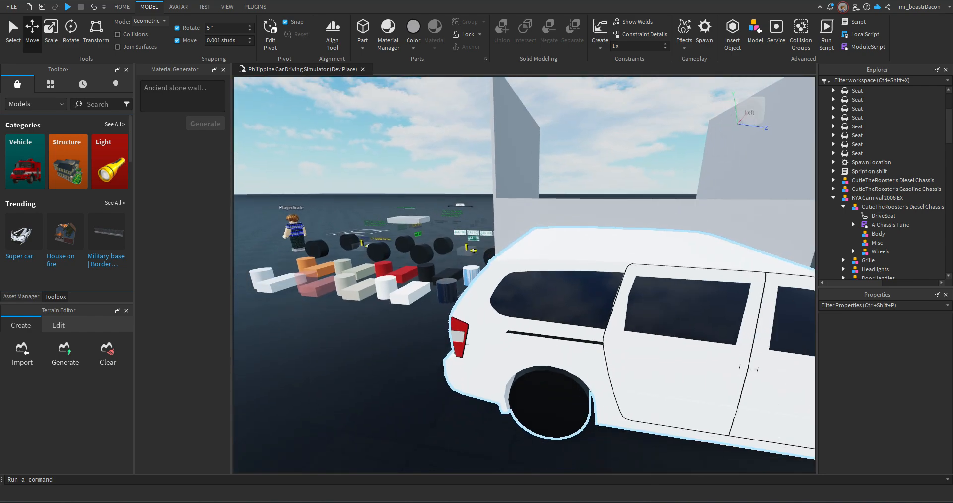
Move the seven van seats, without the template seat, into the diesel chassis model of the KYA Carnival 2008 EX.
scroll(884, 144, "up", 3)
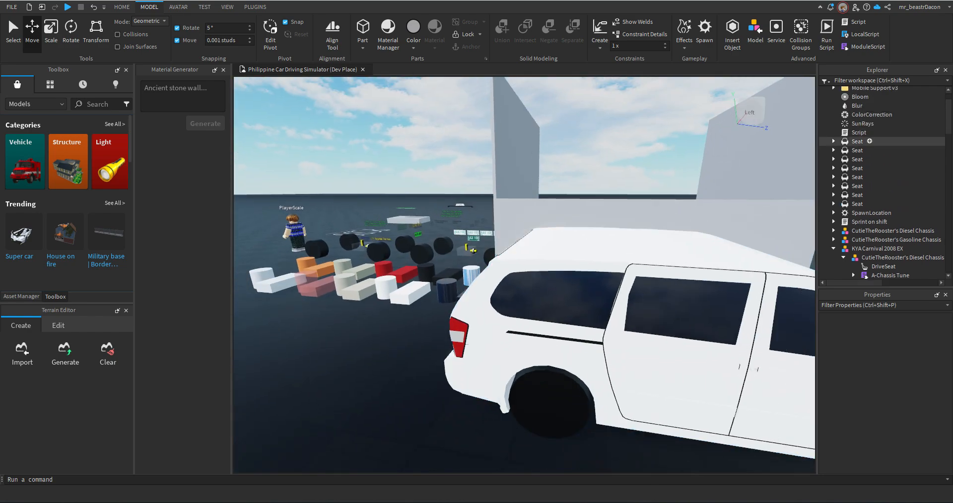
left_click(857, 141)
left_click(858, 204, "shift")
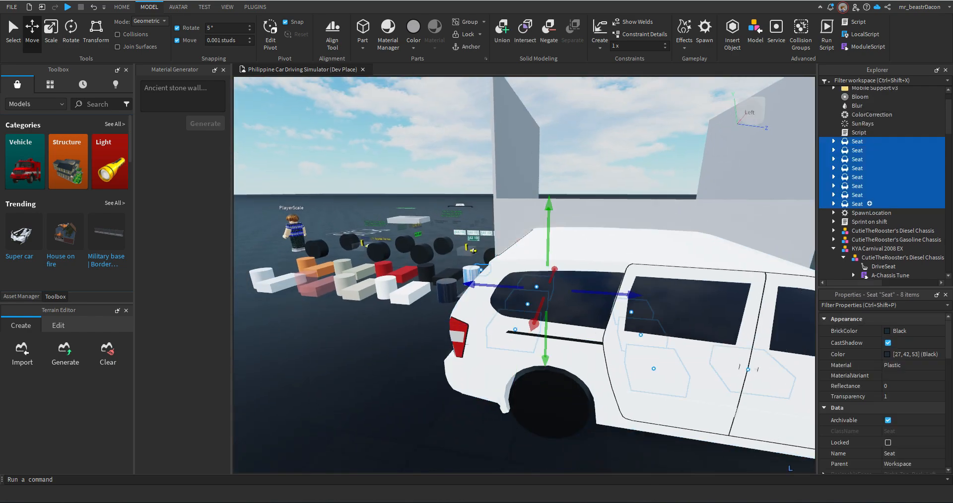
key("f")
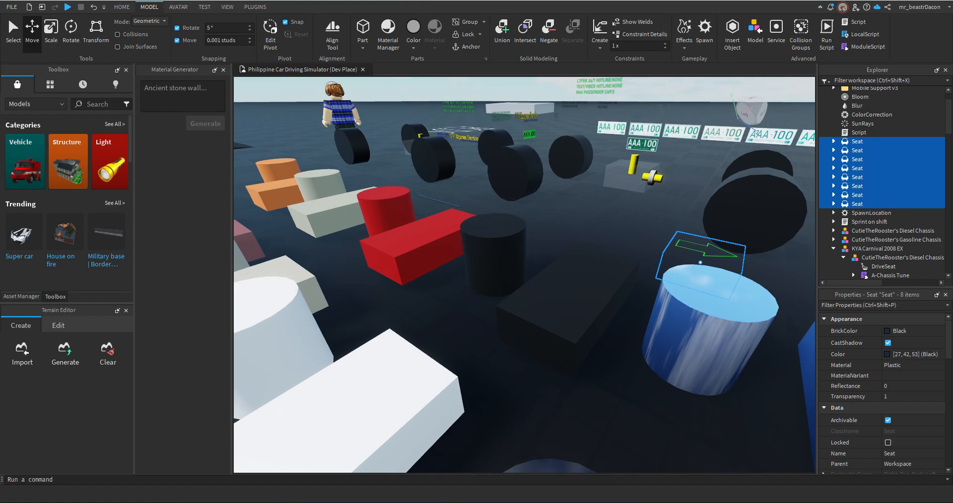
left_click(858, 177, "ctrl")
key("f")
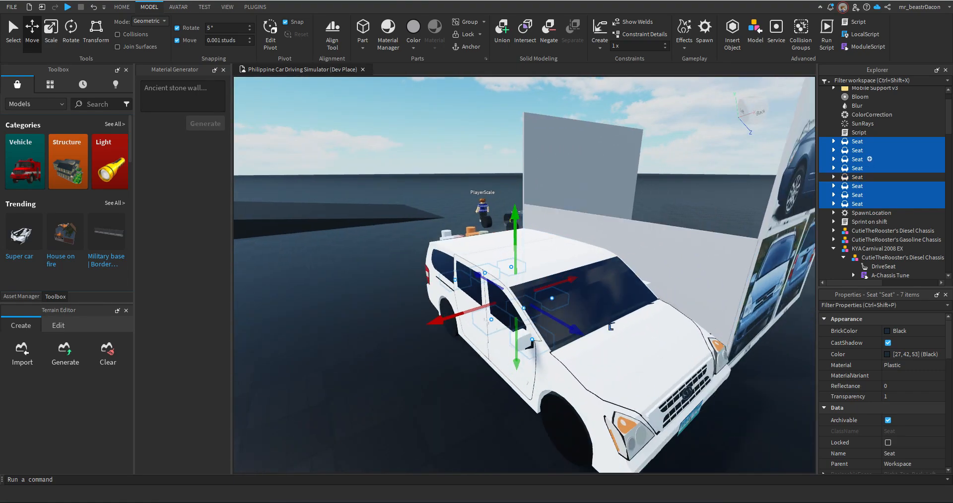
left_click_drag(863, 168, 866, 249)
scroll(867, 167, "down", 3)
left_click_drag(867, 119, 867, 122)
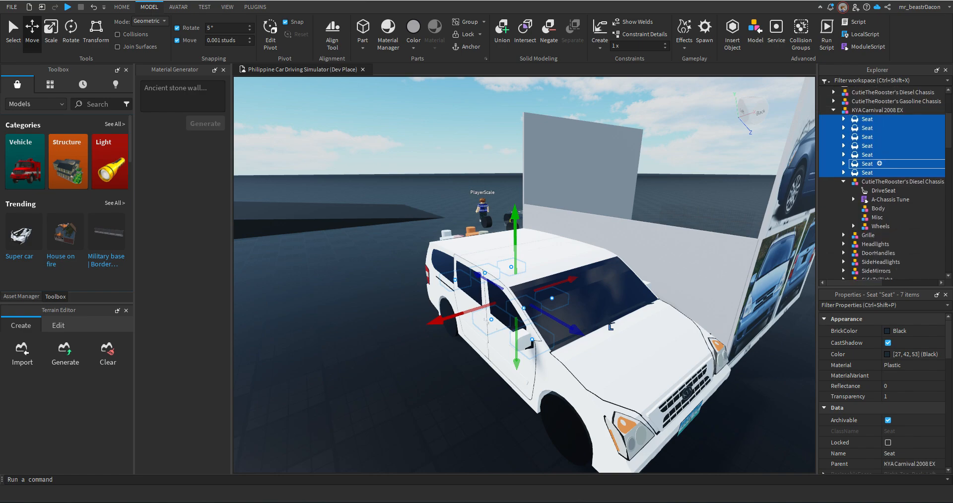
left_click_drag(879, 164, 881, 181)
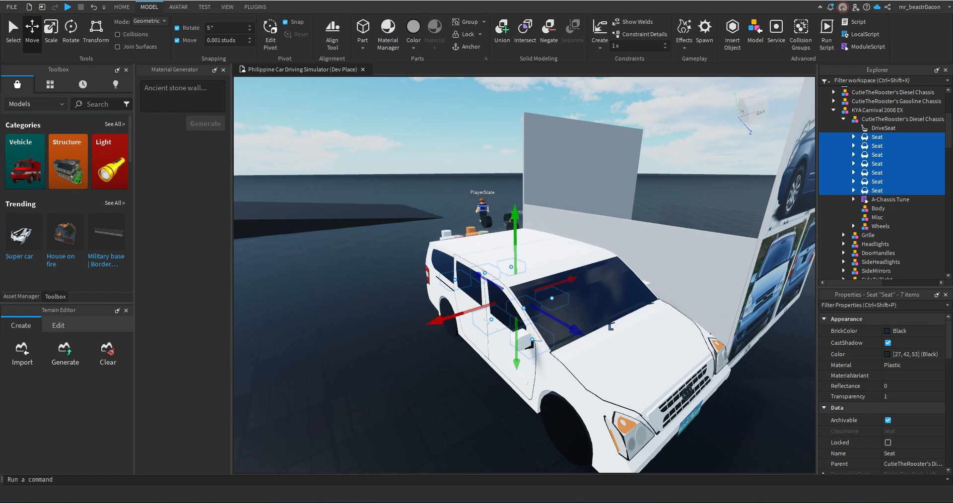
Select the BodyMesh part of the KYA Carnival 2008 EX model.
scroll(524, 275, "down", 3)
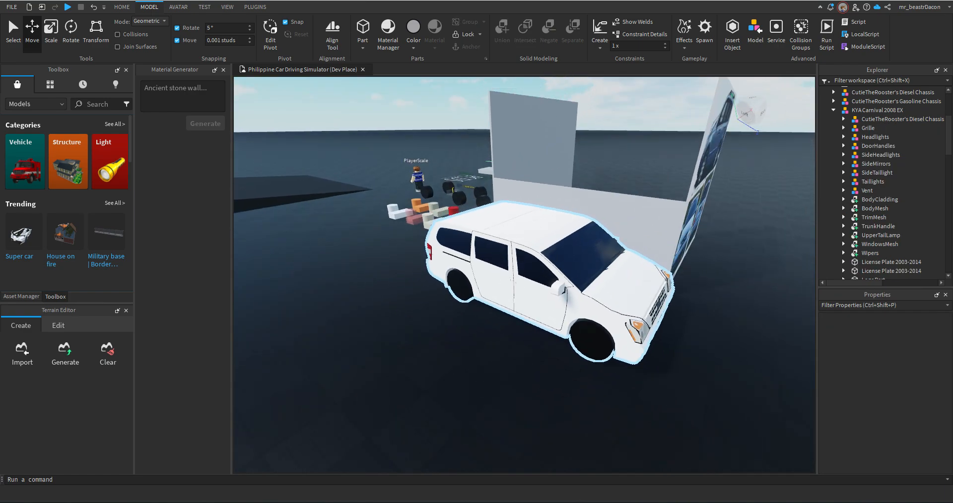
right_click_drag(550, 278, 570, 268)
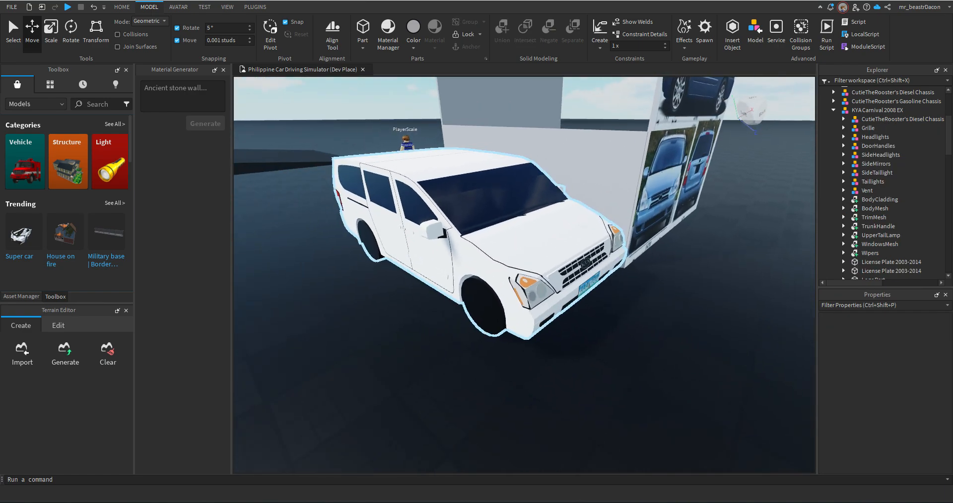
left_click(876, 209)
scroll(879, 174, "down", 3)
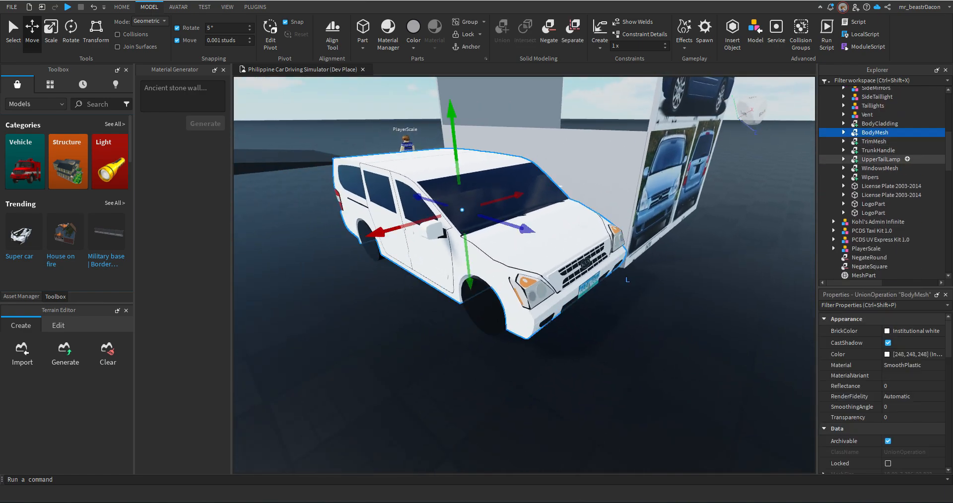
Switch to the Chrome browser and search Google Images for "kia carnival colors" and "kia carnival 2008 philippines" to find paint references.
key("alt+Tab")
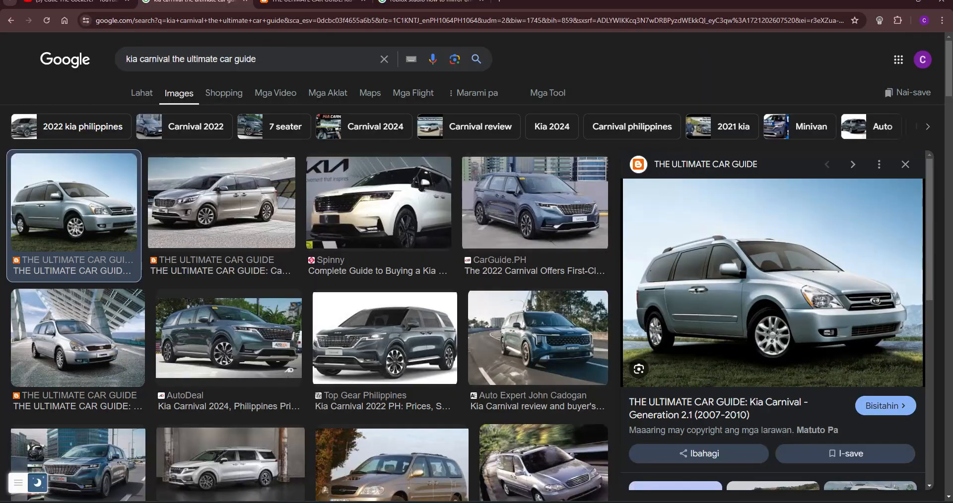
scroll(308, 278, "down", 2)
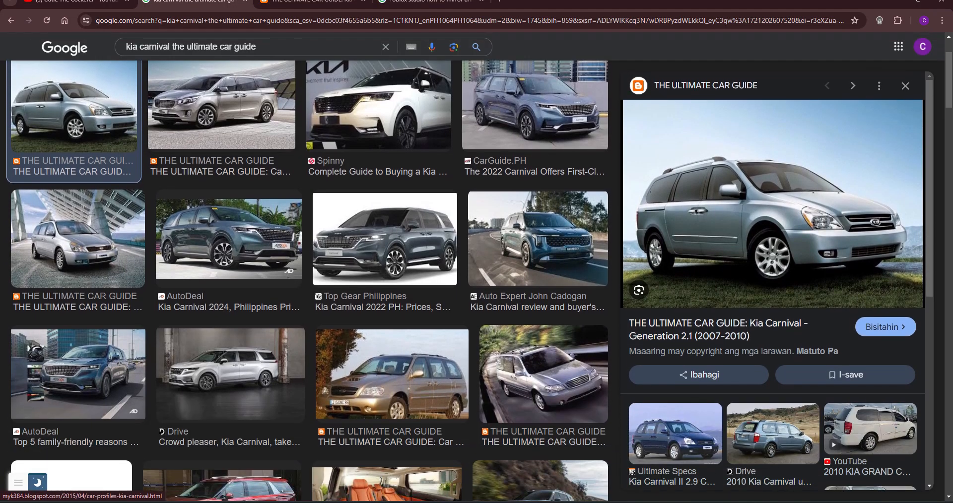
scroll(308, 278, "down", 2)
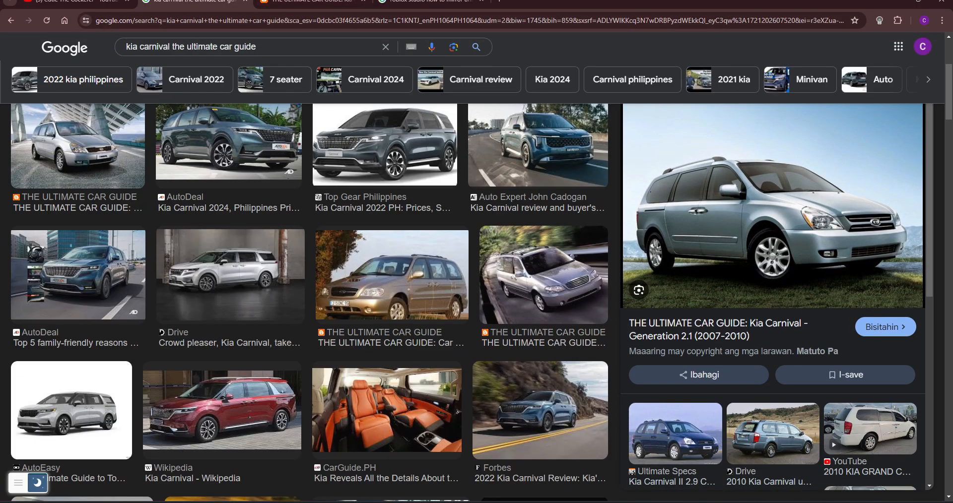
scroll(308, 278, "up", 4)
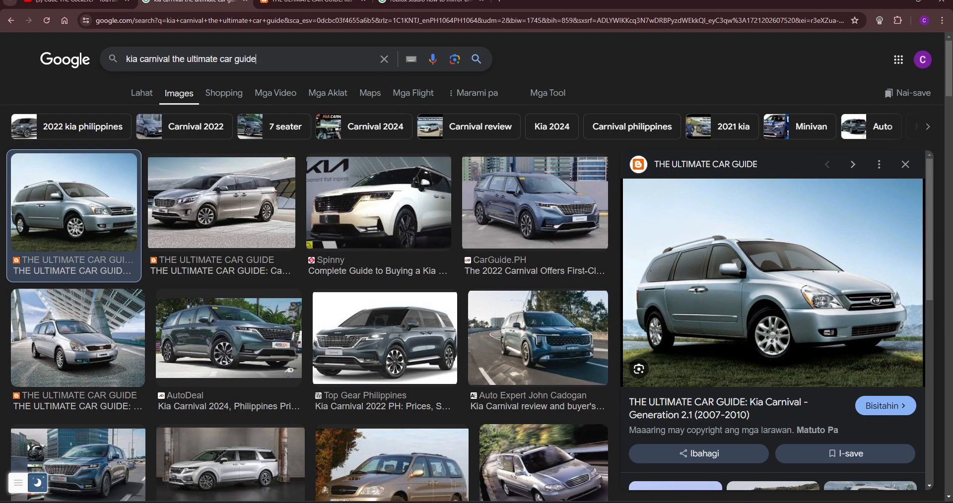
key("BackSpace")
key("BackSpace")
key("BackSpace")
key("BackSpace")
key("BackSpace")
key("BackSpace")
key("BackSpace")
key("BackSpace")
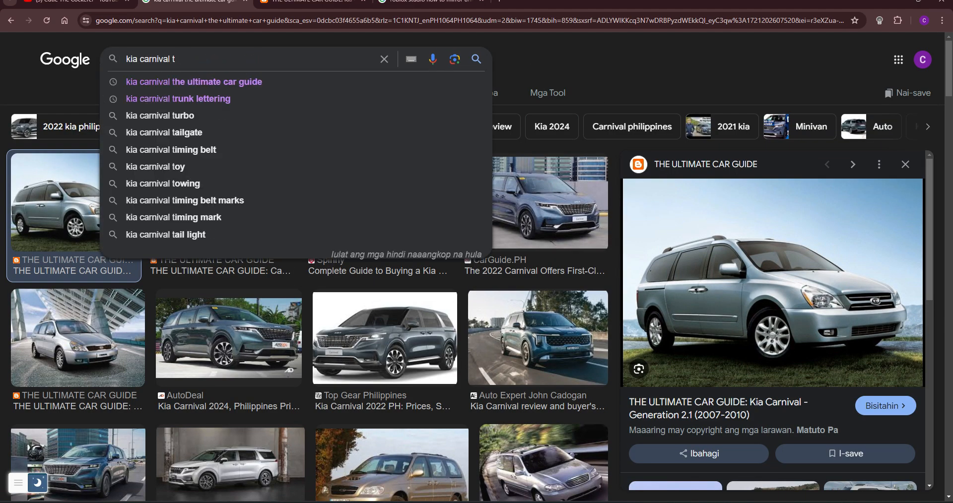
type("colors")
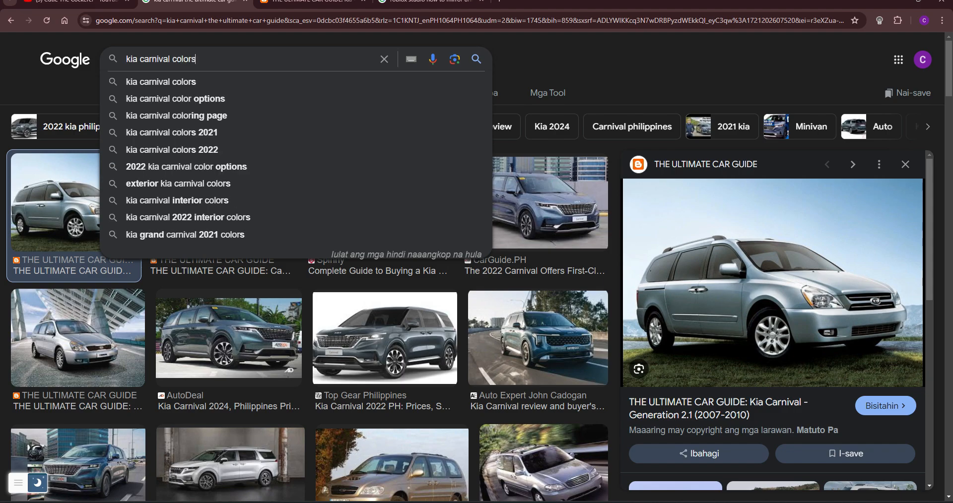
key("Return")
type("2008 philippines")
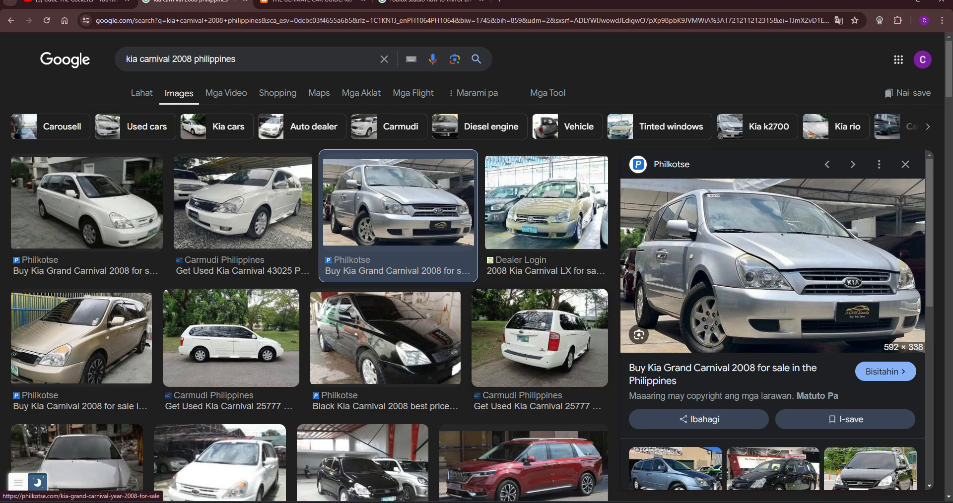
Switch back to Roblox Studio and set the BodyMesh color to 159, 167, 193.
key("alt+Tab")
right_click_drag(527, 278, 616, 278)
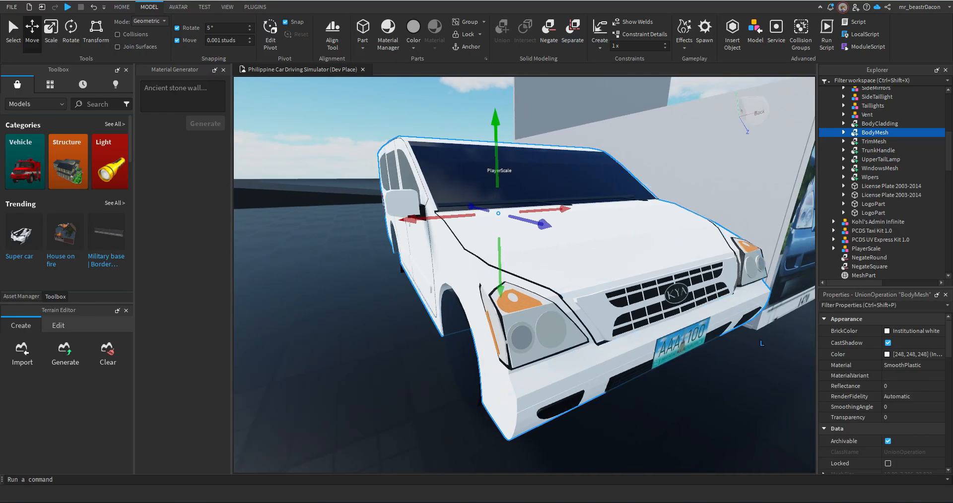
key("s")
right_click_drag(526, 278, 665, 268)
key("w")
key("alt+Tab")
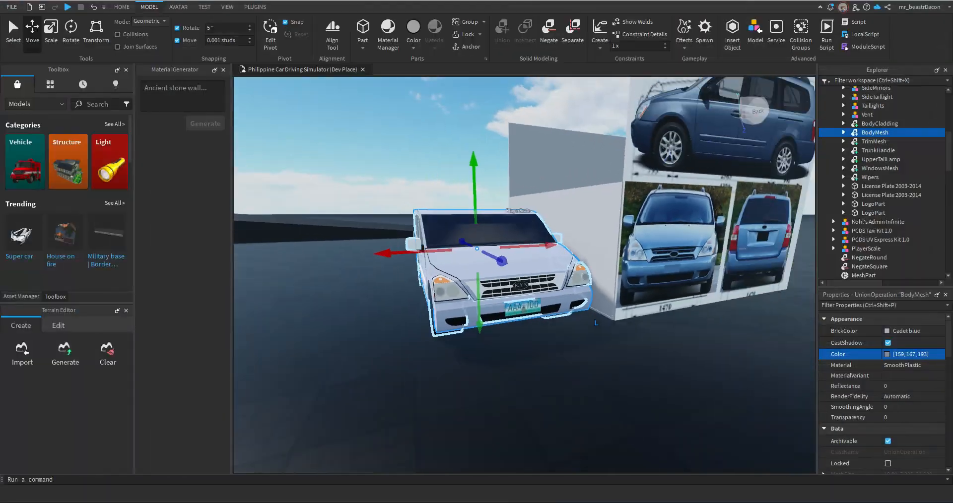
Recolor the Grille, SideMirrors and BodyCladding parts to match the body's 159, 167, 193 paint.
right_click_drag(526, 275, 575, 276)
key("a")
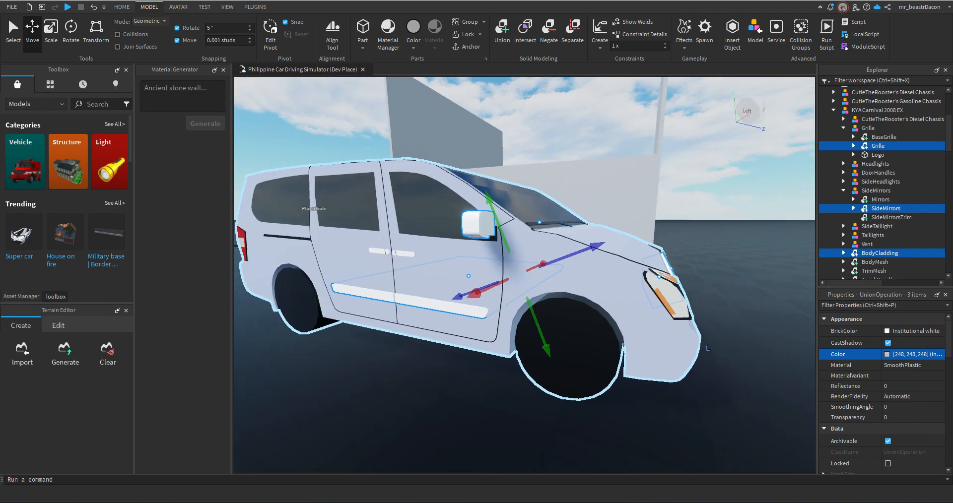
key("d")
right_click_drag(526, 276, 472, 298)
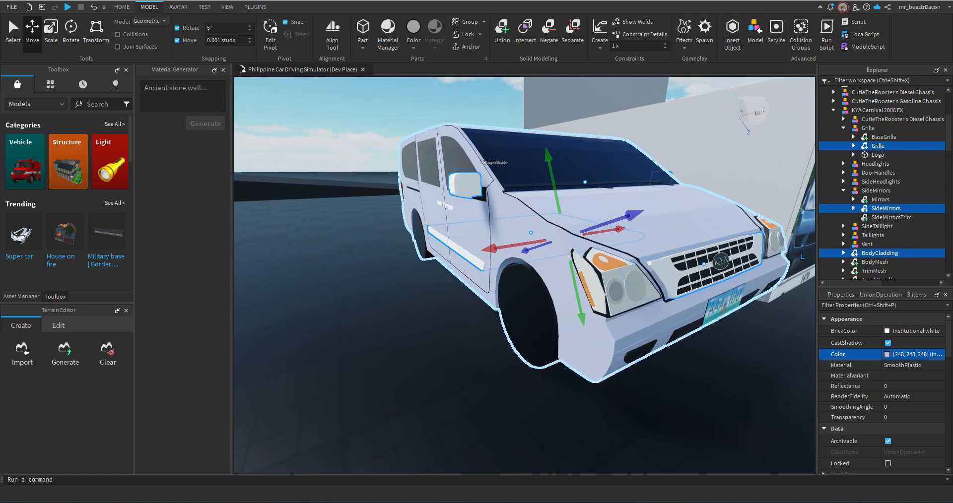
scroll(886, 210, "down", 1)
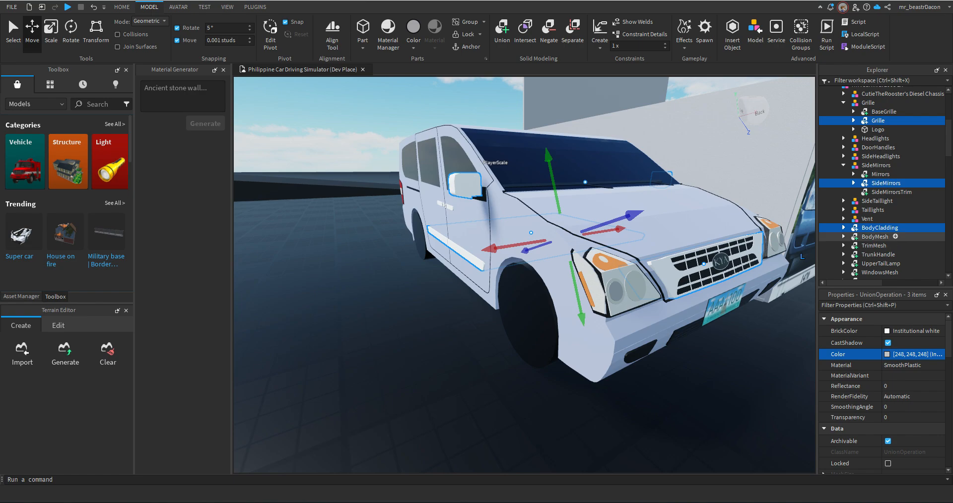
left_click(875, 237)
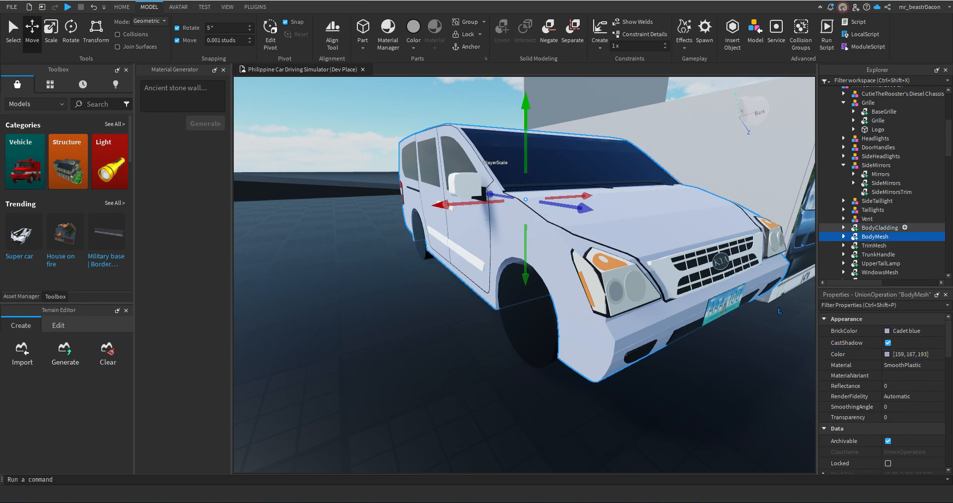
left_click(879, 228, "ctrl")
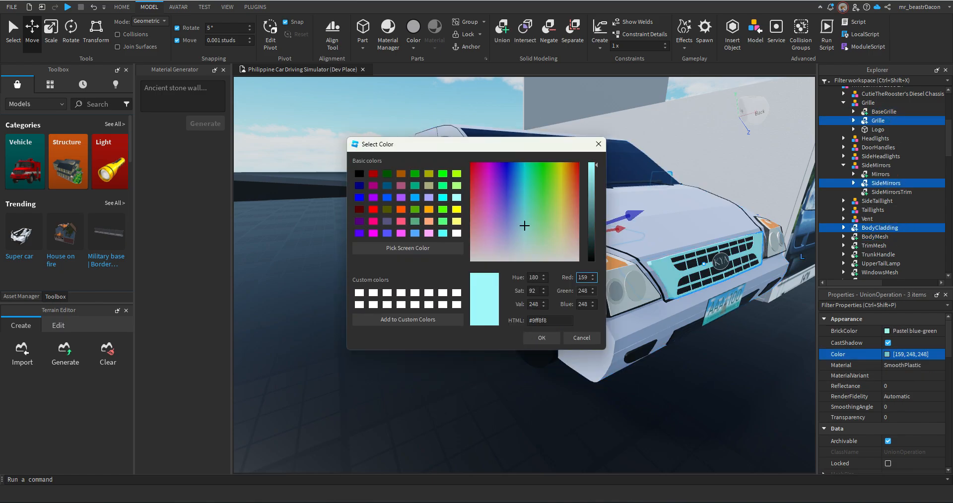
left_click_drag(525, 226, 561, 170)
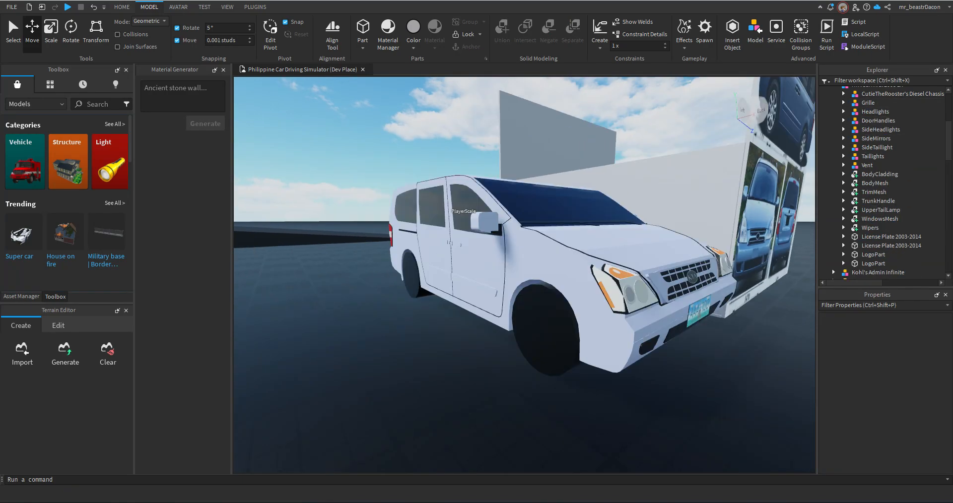
scroll(525, 275, "down", 2)
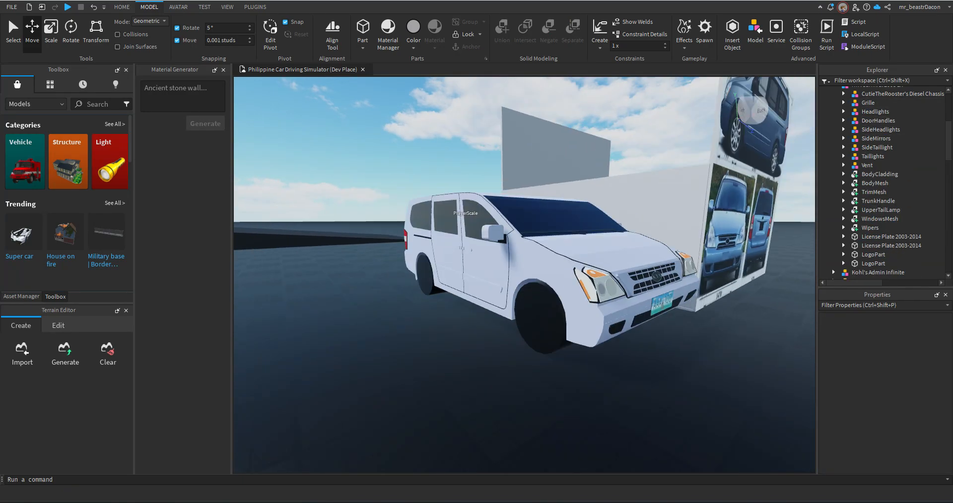
scroll(524, 275, "up", 3)
right_click_drag(524, 275, 615, 268)
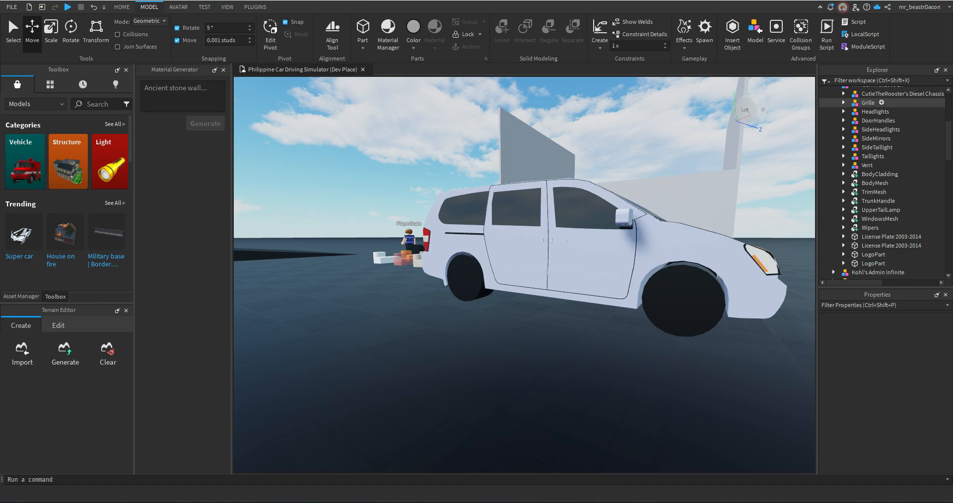
right_click_drag(655, 219, 625, 206)
key("d")
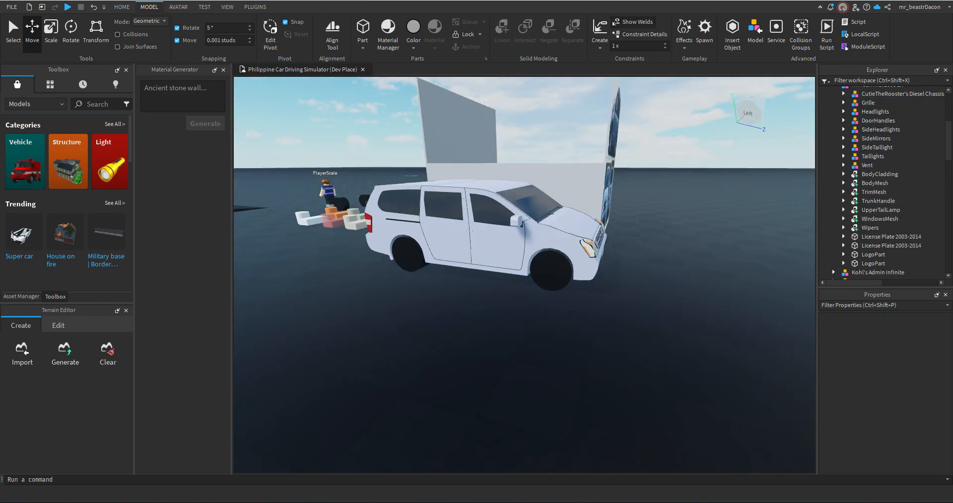
Select the seven chassis seats together with the van's body parts and enable Massless on all of them.
left_click(843, 94)
left_click(843, 102)
left_click(843, 138)
scroll(884, 218, "down", 3)
scroll(889, 199, "up", 3)
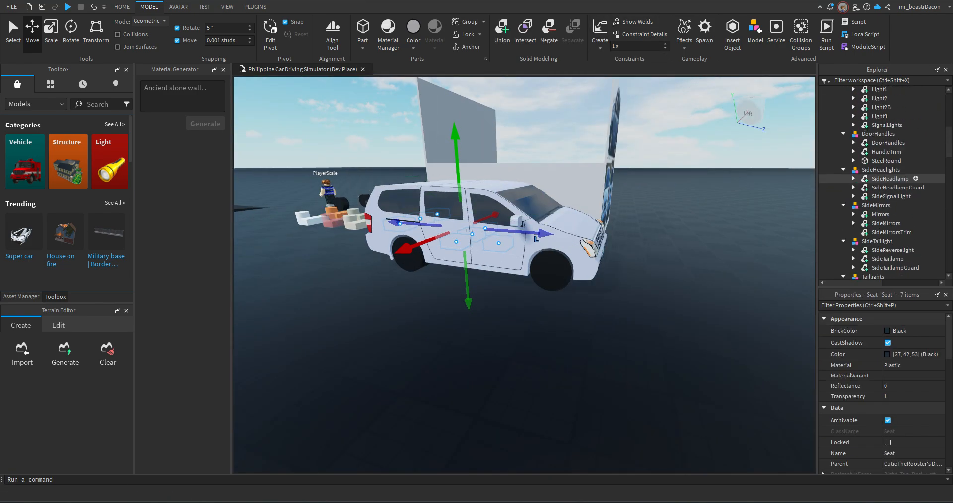
left_click(886, 177, "ctrl")
left_click(886, 186, "ctrl")
left_click(890, 204, "ctrl")
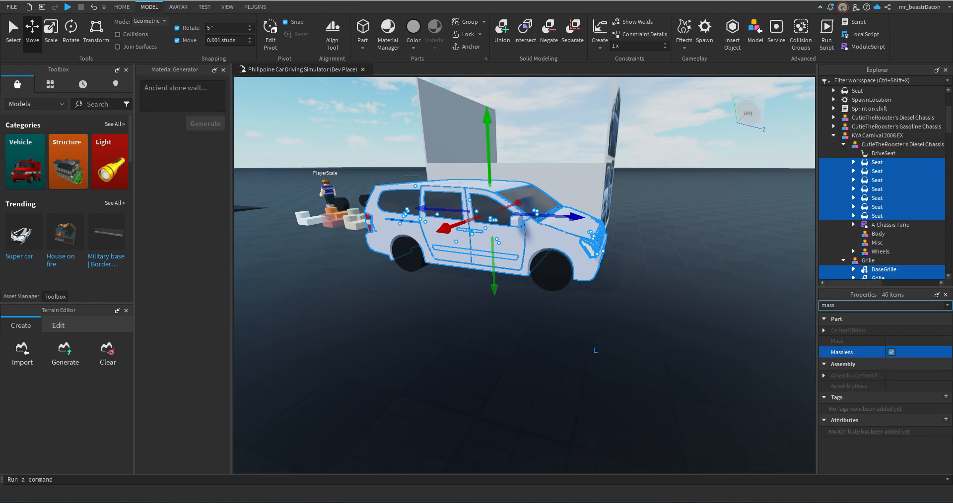
key("BackSpace")
key("BackSpace")
key("BackSpace")
key("BackSpace")
Collapse the van's part groups and expand the Plugins folder of A-Chassis Tune in its diesel chassis.
left_click(843, 144)
left_click(844, 153)
left_click(843, 216)
left_click(843, 145)
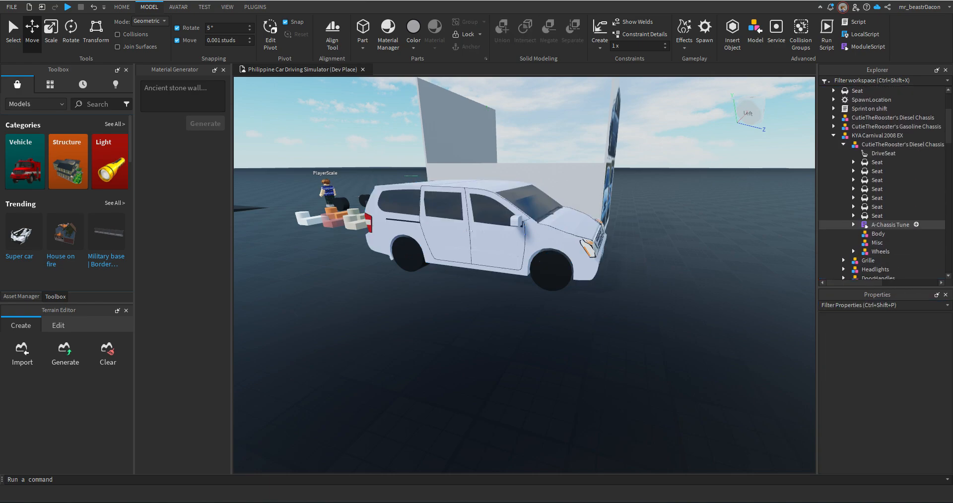
left_click(853, 225)
left_click(863, 234)
Bring the MobileSupport frame into the Workspace from an inserted Hyunday Starex 2001 model and delete that source van.
left_click(50, 85)
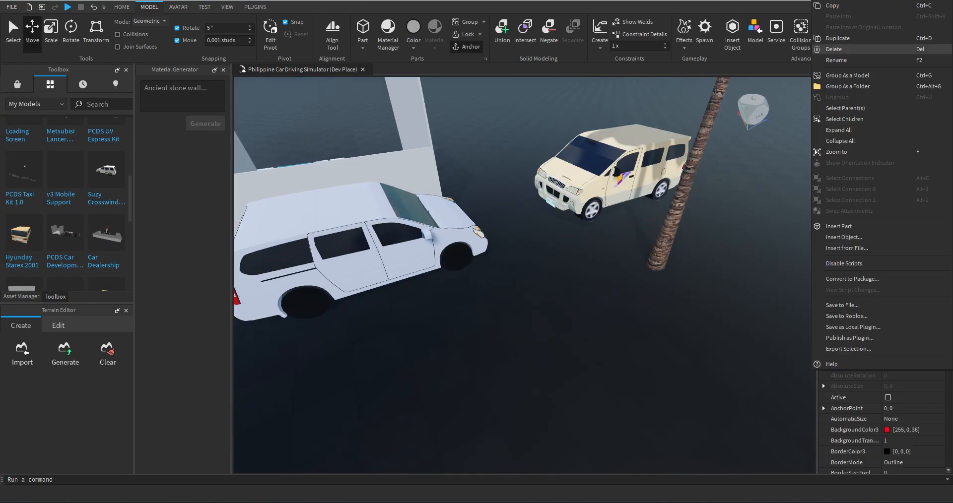
scroll(882, 128, "down", 20)
scroll(883, 128, "up", 10)
left_click(874, 126)
key("Delete")
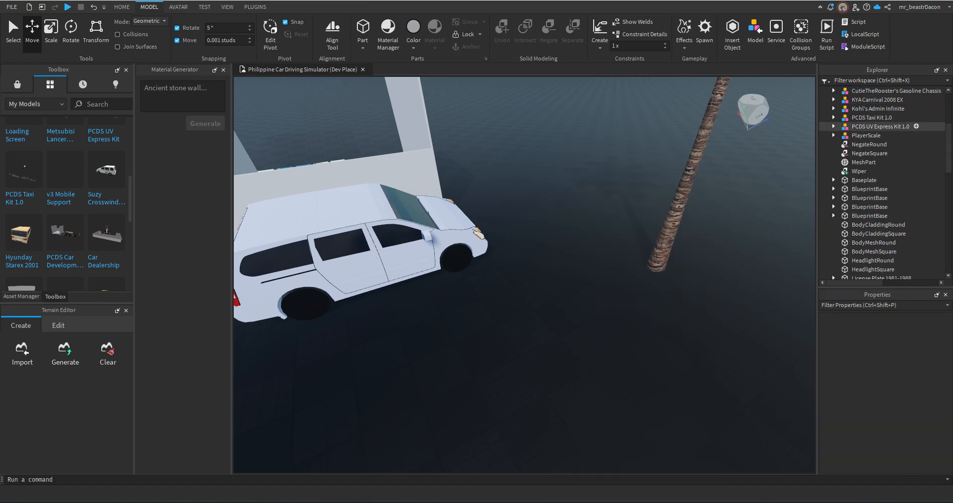
Move the MobileSupport frame from the Workspace into the KYA Carnival 2008 EX model.
scroll(882, 128, "down", 8)
scroll(576, 248, "up", 5)
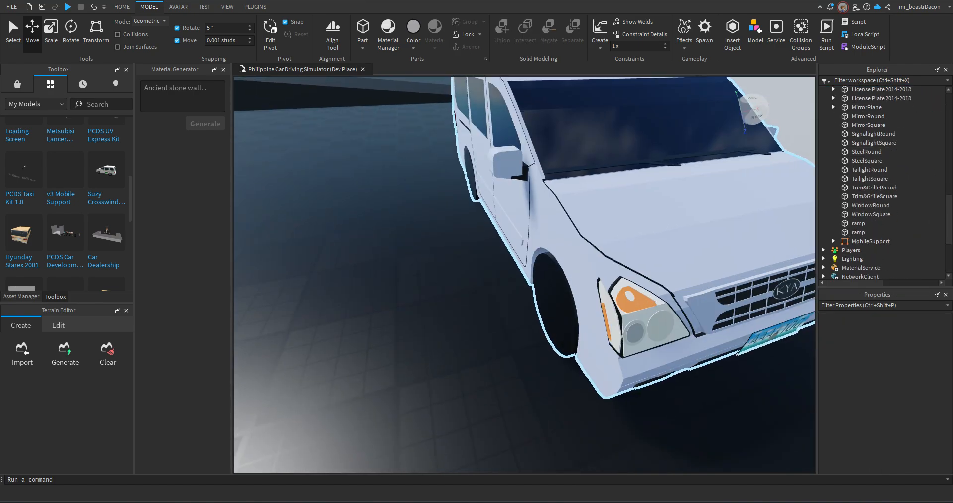
key("s")
right_click_drag(524, 275, 645, 303)
scroll(715, 235, "up", 4)
scroll(586, 271, "down", 6)
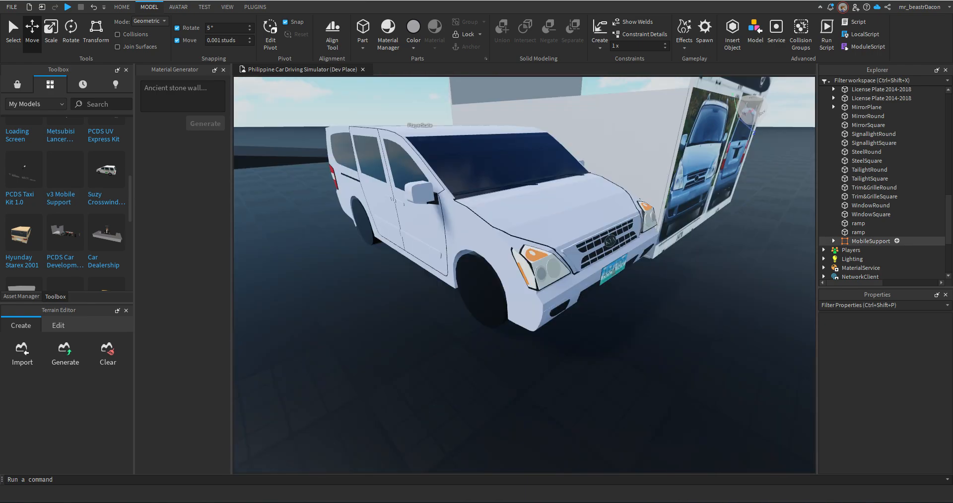
left_click(871, 241)
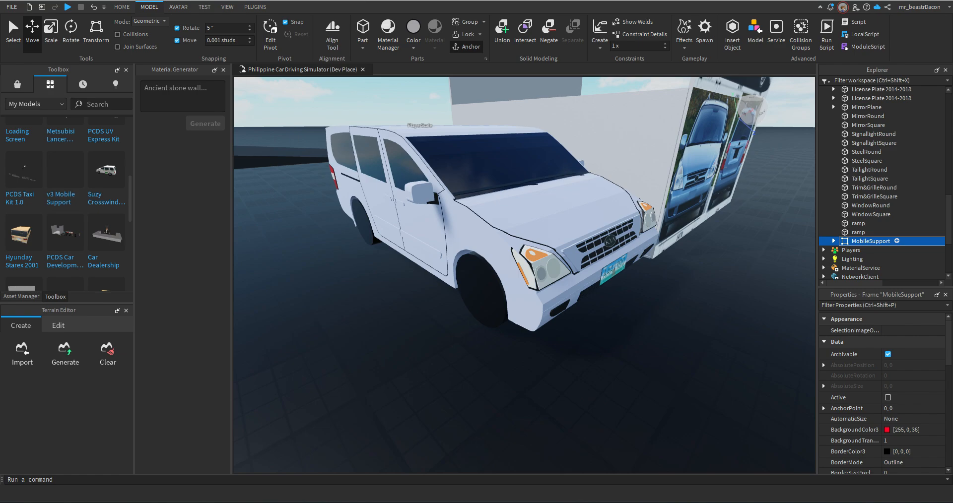
scroll(874, 237, "up", 10)
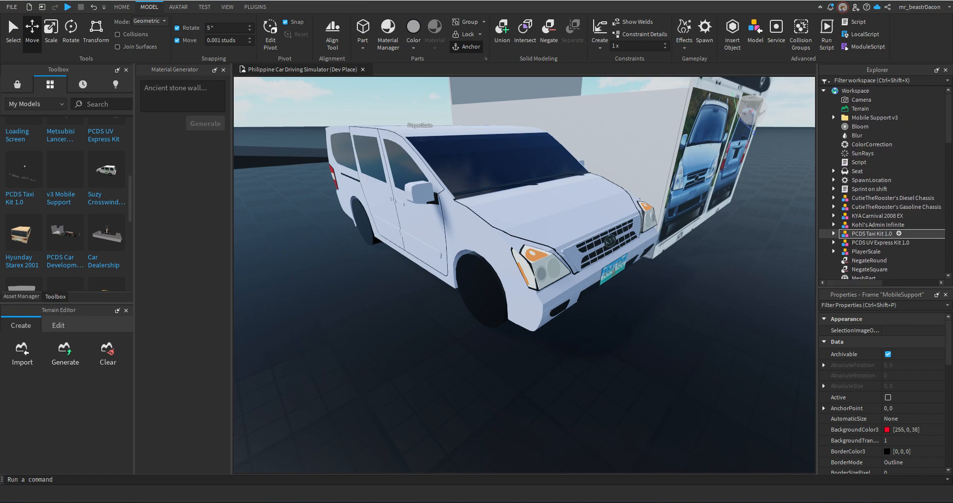
left_click(834, 216)
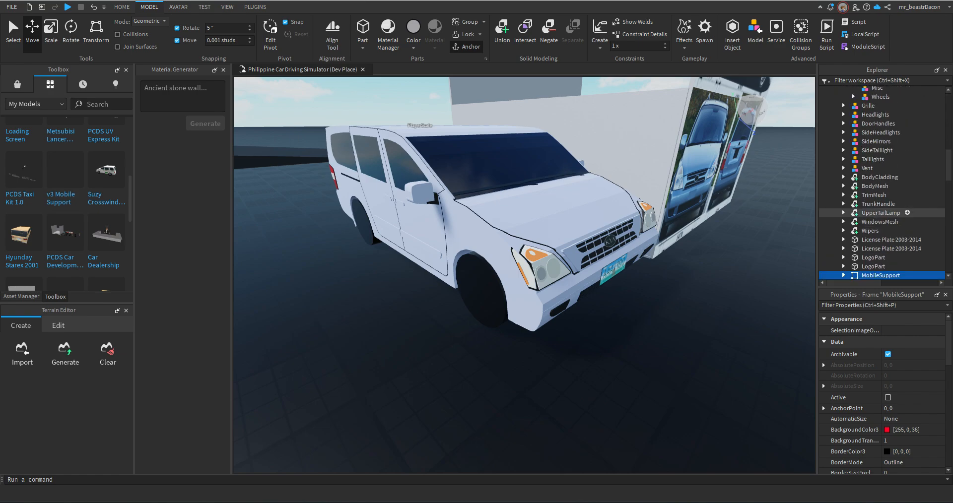
Move the MobileSupport frame into the Plugins folder of the van's A-Chassis Tune and collapse the chassis model.
scroll(874, 147, "down", 4)
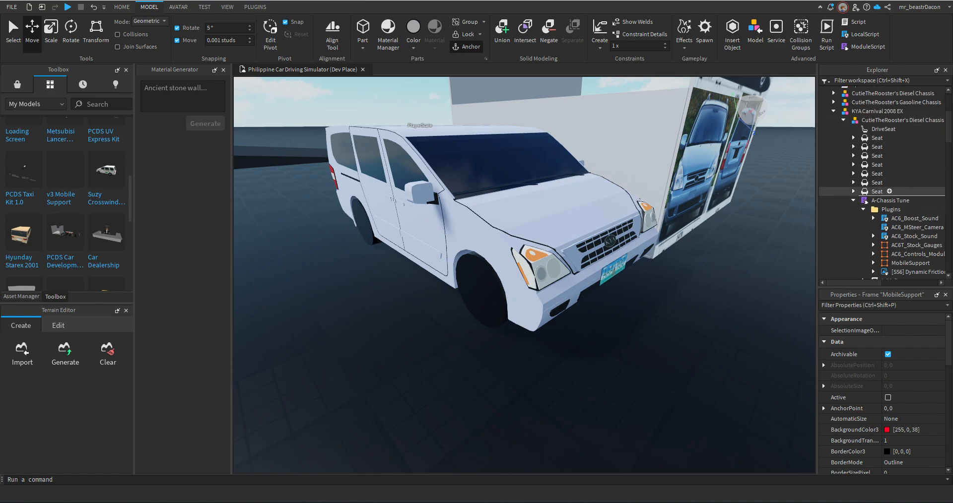
scroll(889, 198, "down", 1)
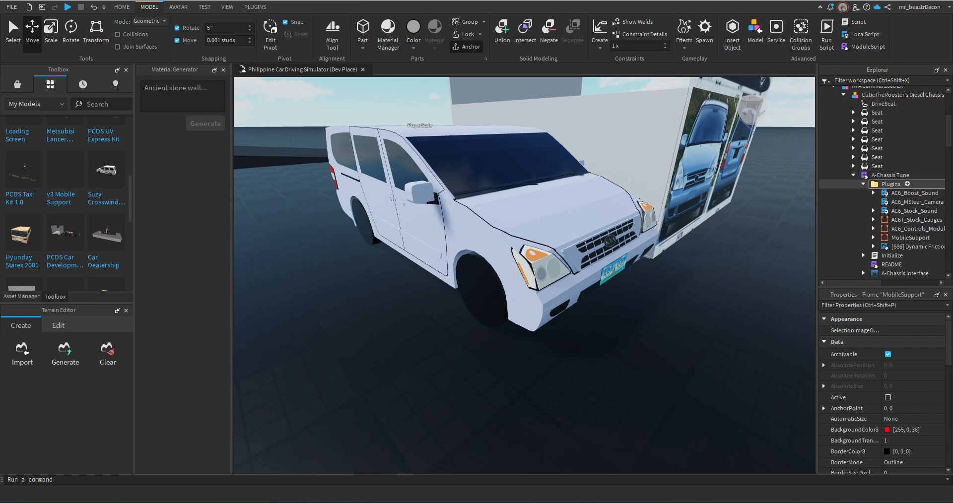
left_click(904, 211)
key("Delete")
scroll(894, 184, "up", 1)
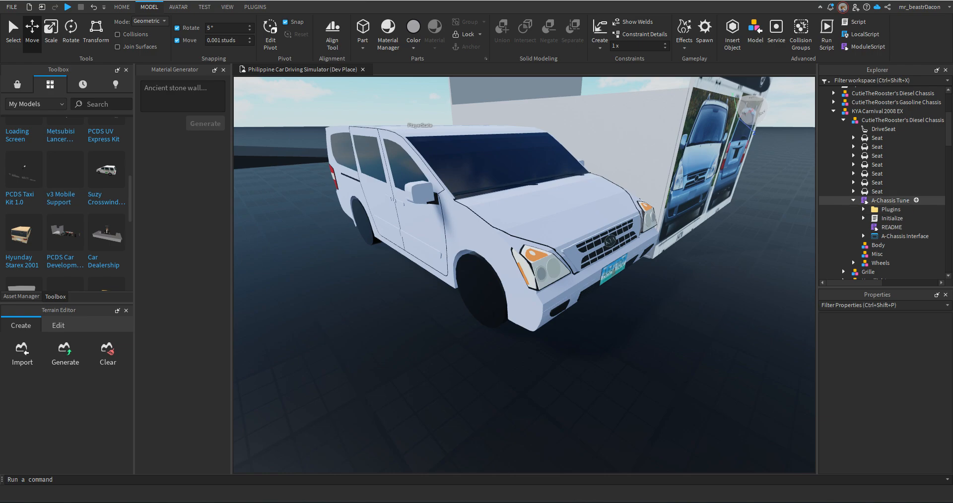
left_click(843, 120)
scroll(854, 129, "down", 5)
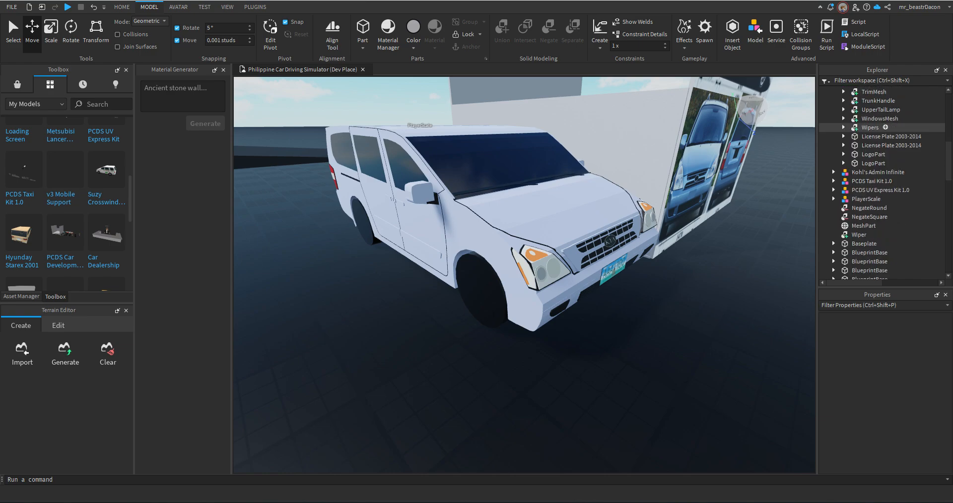
Select all the van's body parts outside its diesel chassis and turn off their CanCollide property.
scroll(855, 128, "up", 6)
scroll(855, 128, "down", 1)
right_click_drag(631, 213, 638, 186)
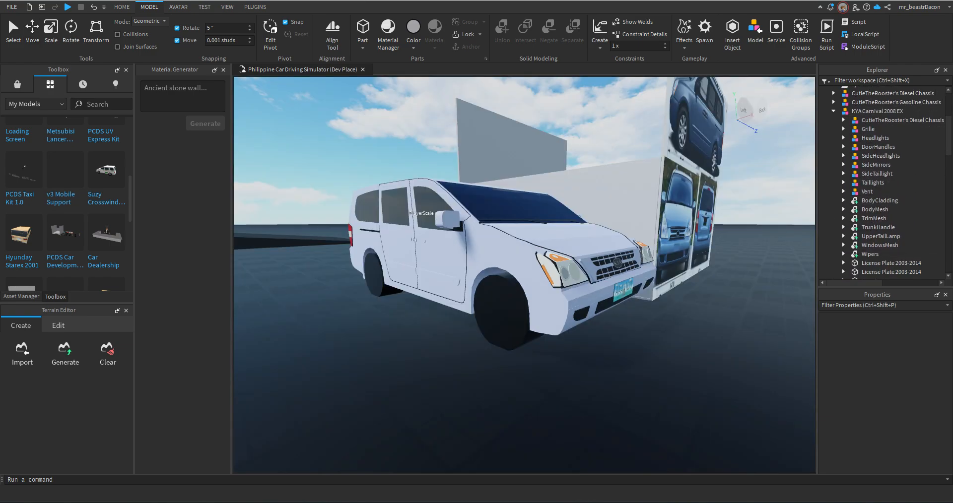
left_click(843, 120)
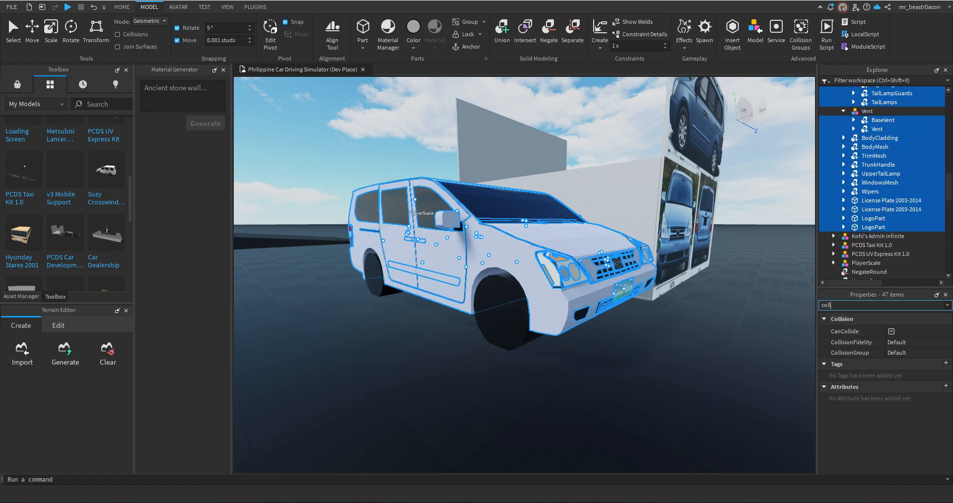
left_click(891, 331)
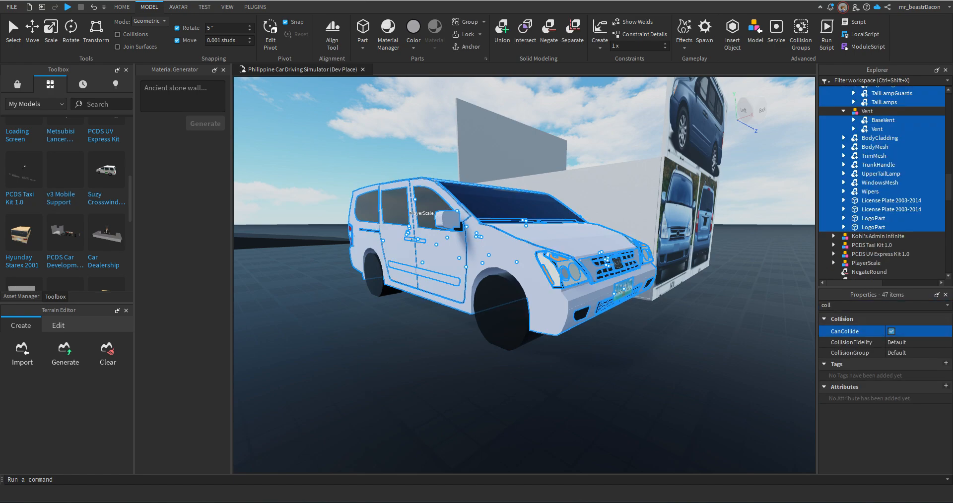
key("w")
right_click_drag(524, 275, 511, 259)
key("a")
key("d")
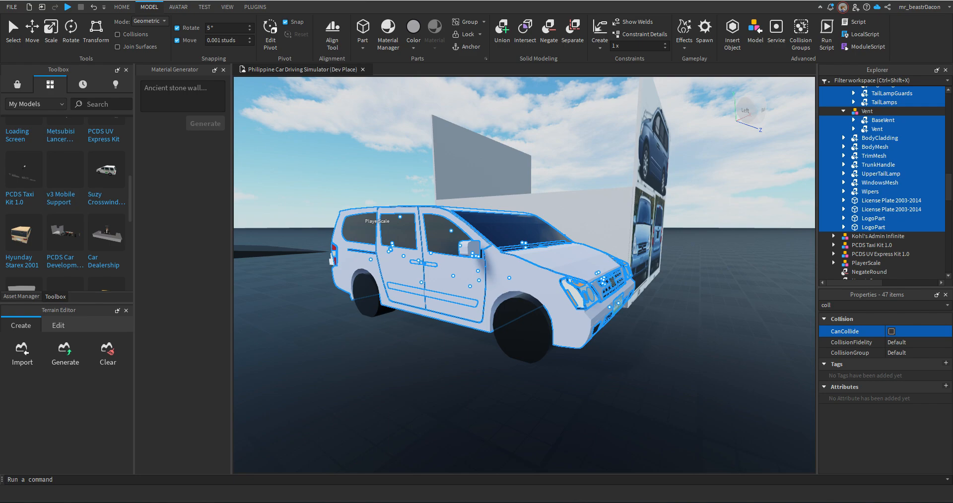
left_click(308, 149)
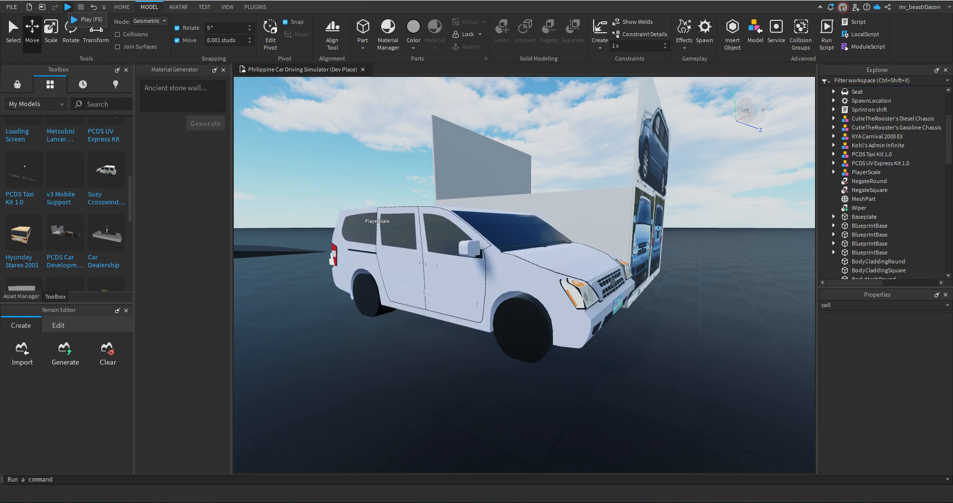
Test-drive the van in a desktop play session, and restart the test with iPhone XR emulation.
left_click(68, 7)
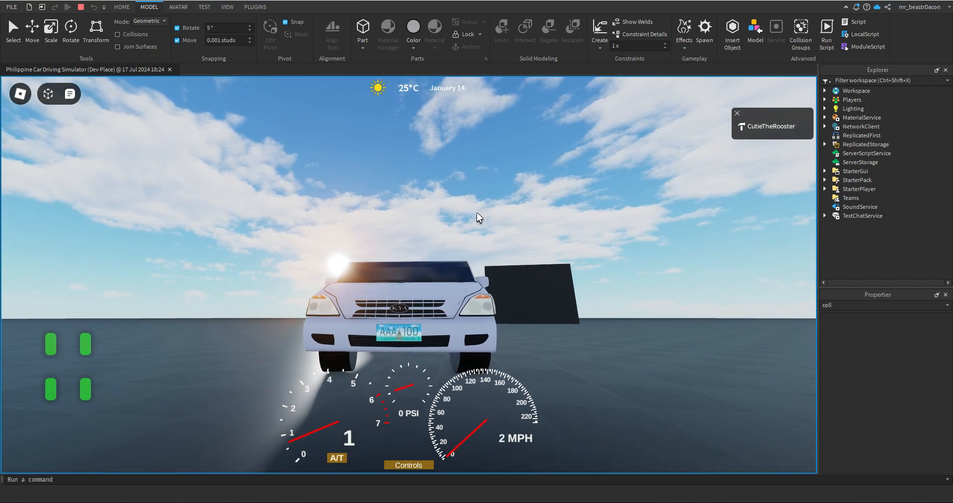
key("shift+F5")
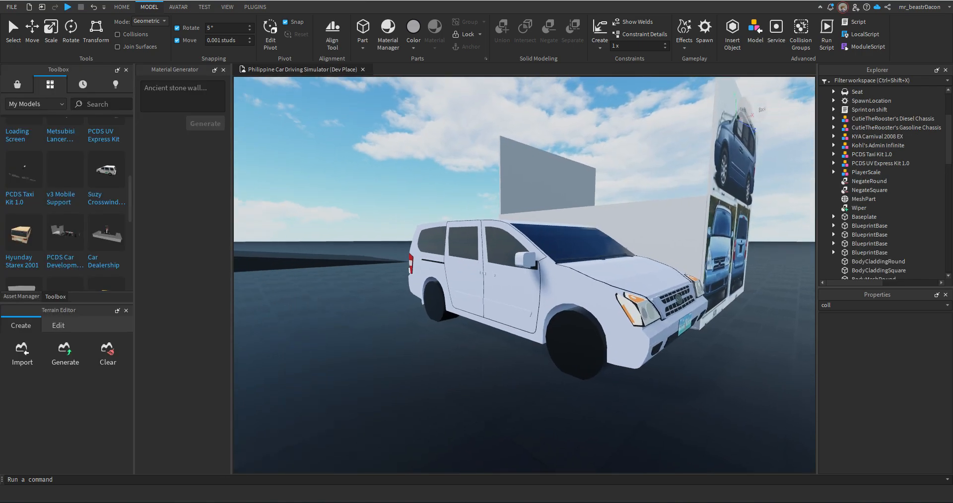
key("F5")
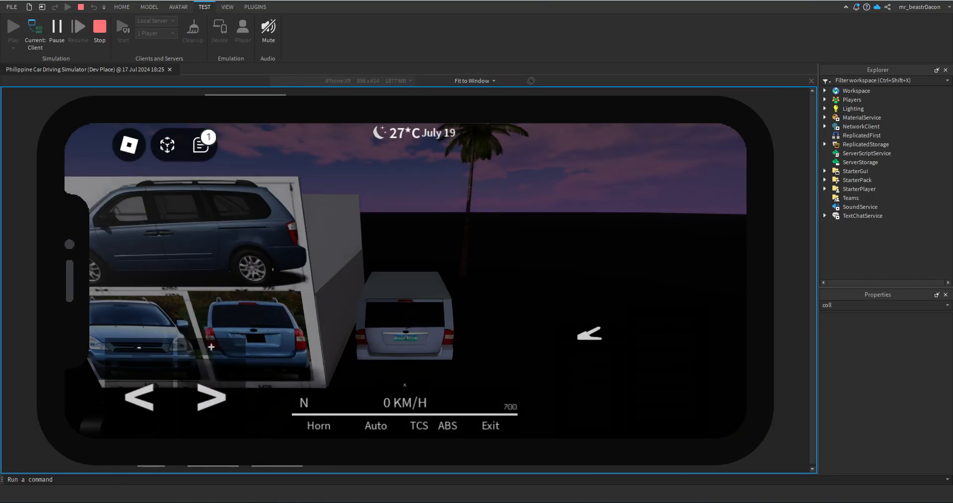
Drive the van across the baseplate in the emulated phone session, steering both ways and braking to a stop.
key("w")
key("e")
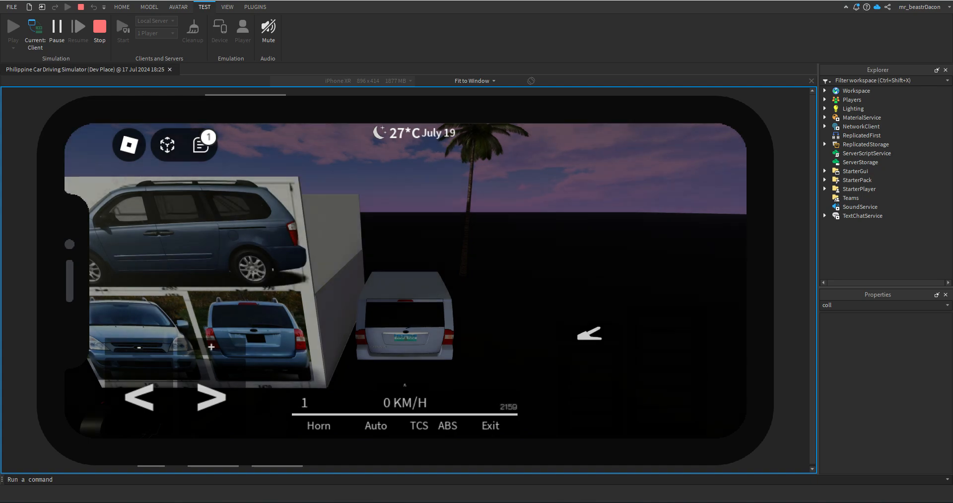
right_click_drag(521, 258, 327, 231)
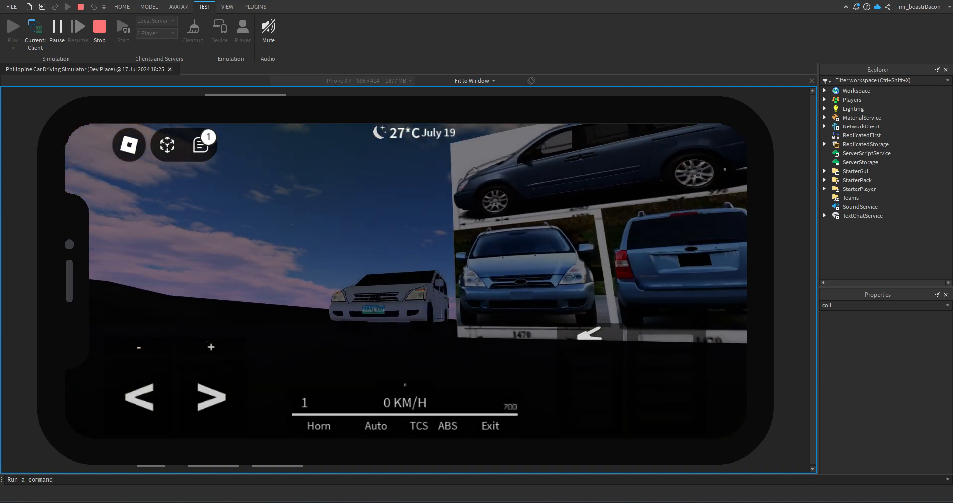
key("s")
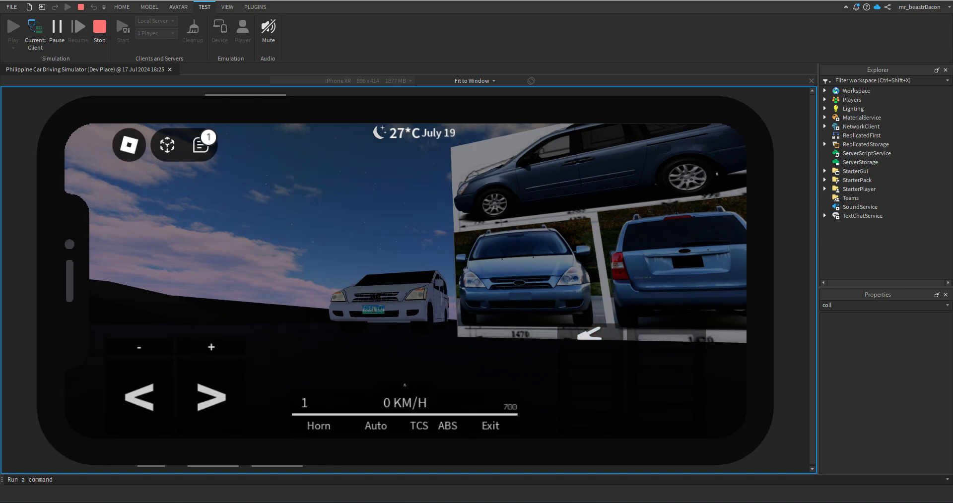
key("d")
key("d")
key("a")
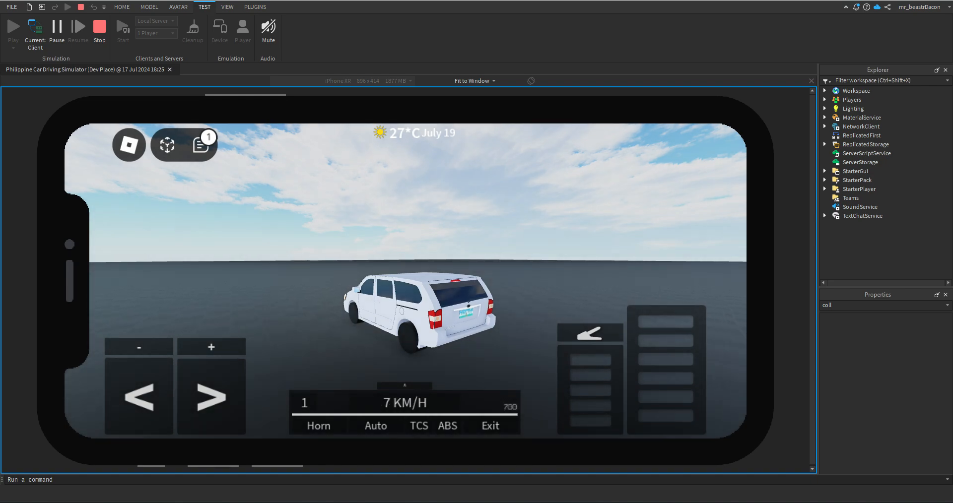
key("w")
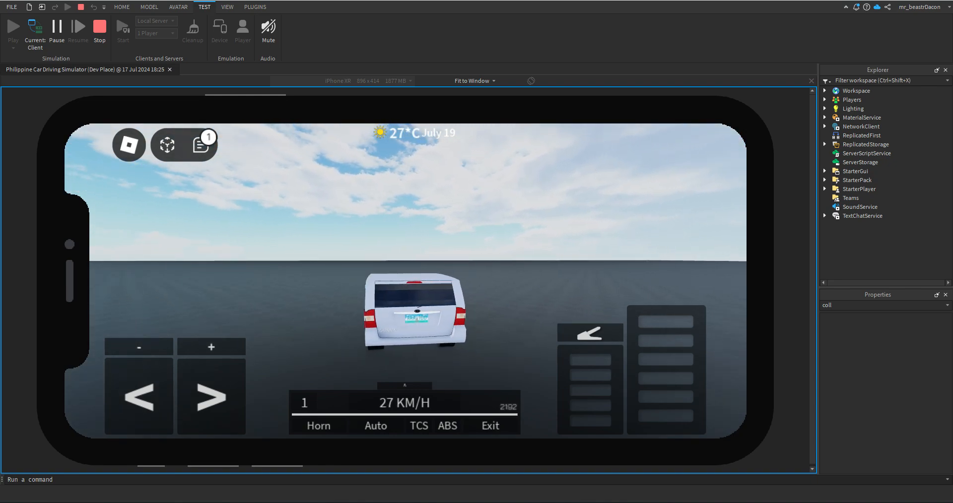
key("s")
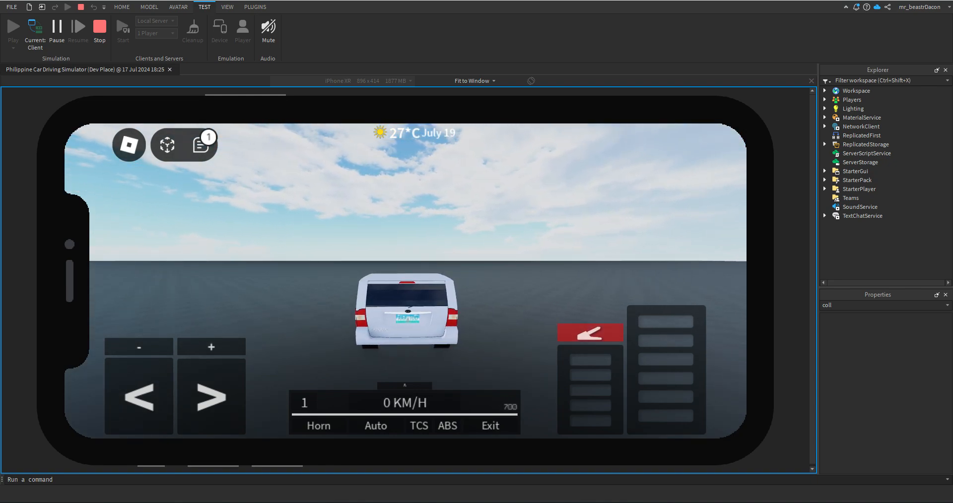
View the van's front wheels from a low angle and test the on-screen left and right steering controls.
left_click_drag(348, 258, 486, 199)
left_click(212, 397)
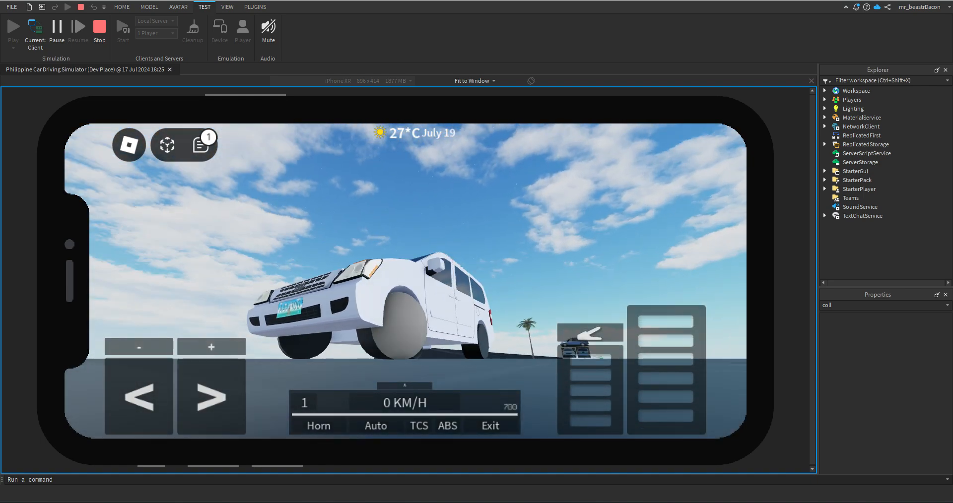
left_click(211, 397)
left_click(139, 397)
left_click(211, 397)
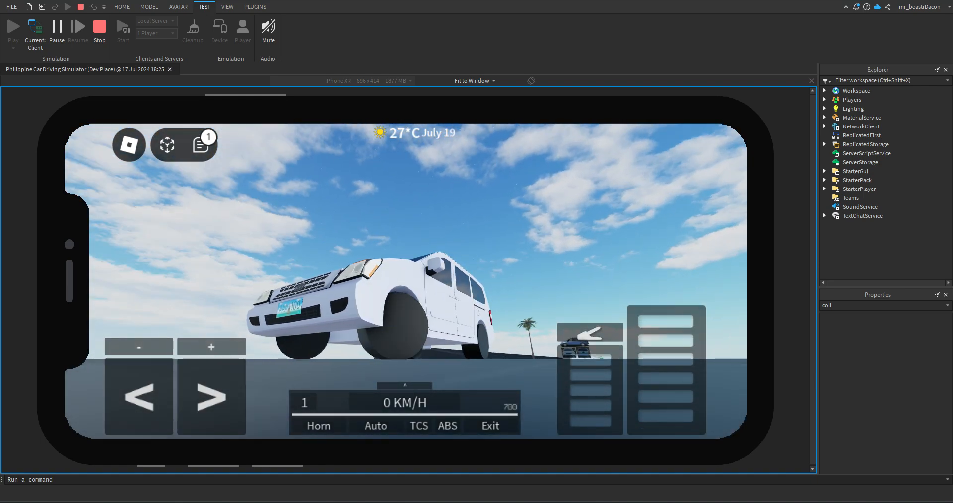
left_click(139, 397)
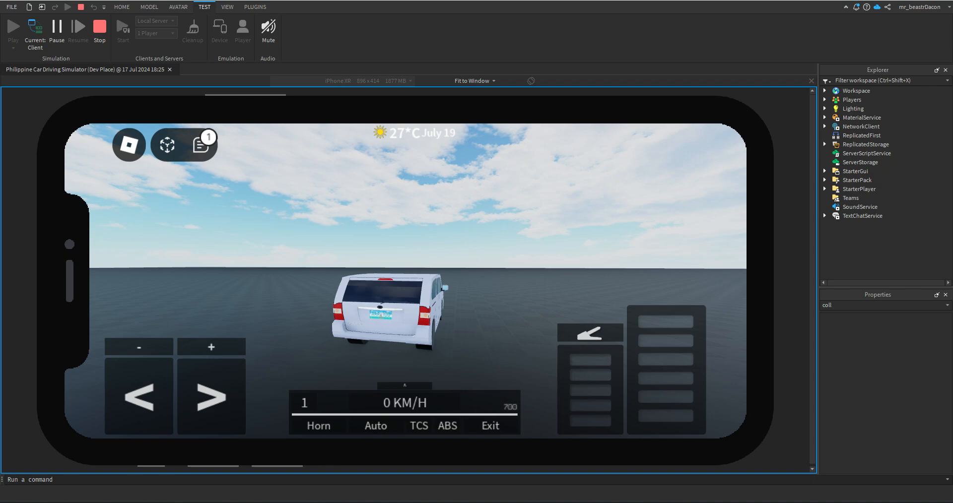
Test the mobile driving controls in gear 3 and Semi transmission mode, and end the play session.
left_click(211, 347)
left_click(211, 347)
left_click(376, 426)
left_click_drag(447, 223, 407, 236)
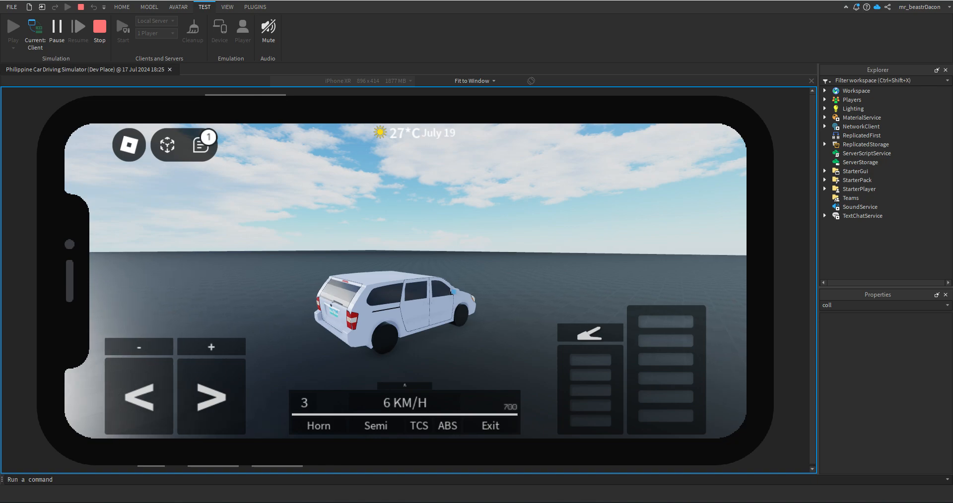
left_click_drag(407, 224, 536, 228)
left_click(99, 27)
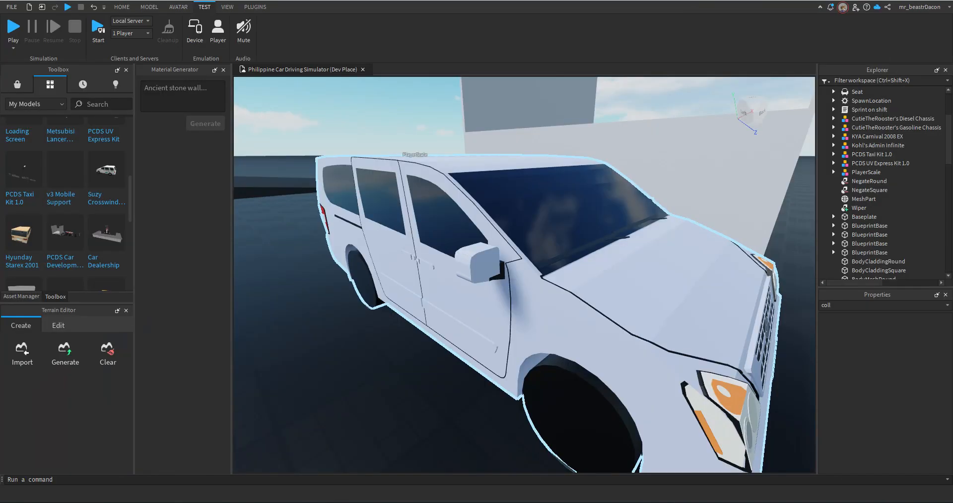
key("d")
right_click_drag(546, 278, 471, 238)
key("w")
key("w")
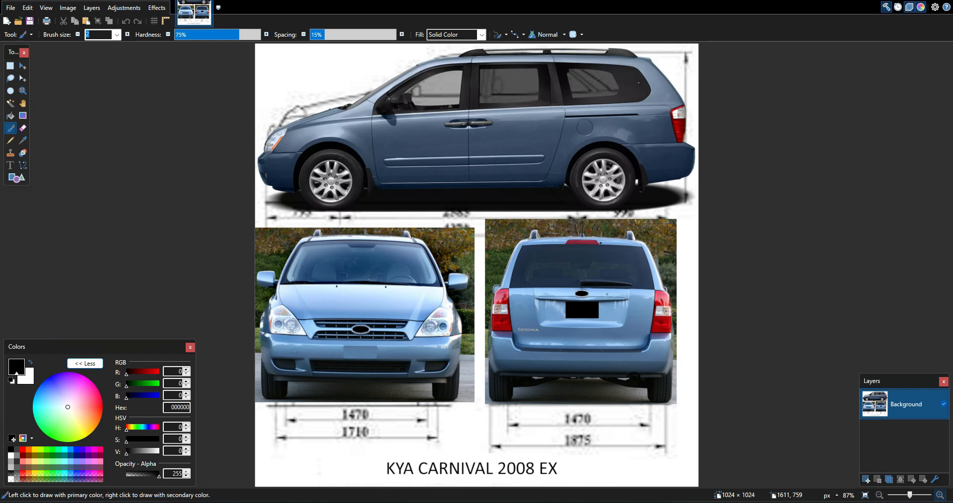
In paint.net, select the front wheel in the blueprint's side view with an elliptical selection and crop the image to it.
triple_click(939, 496)
scroll(512, 466, "up", 4)
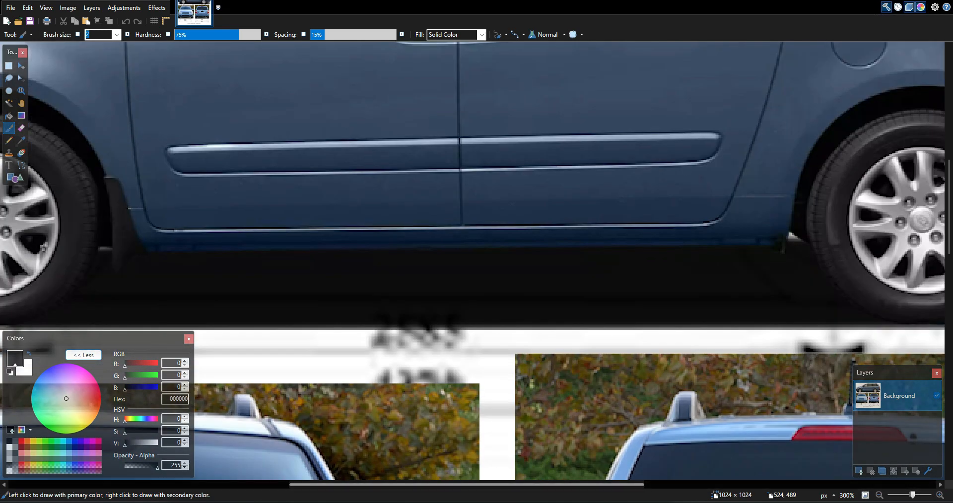
left_click_drag(505, 485, 379, 485)
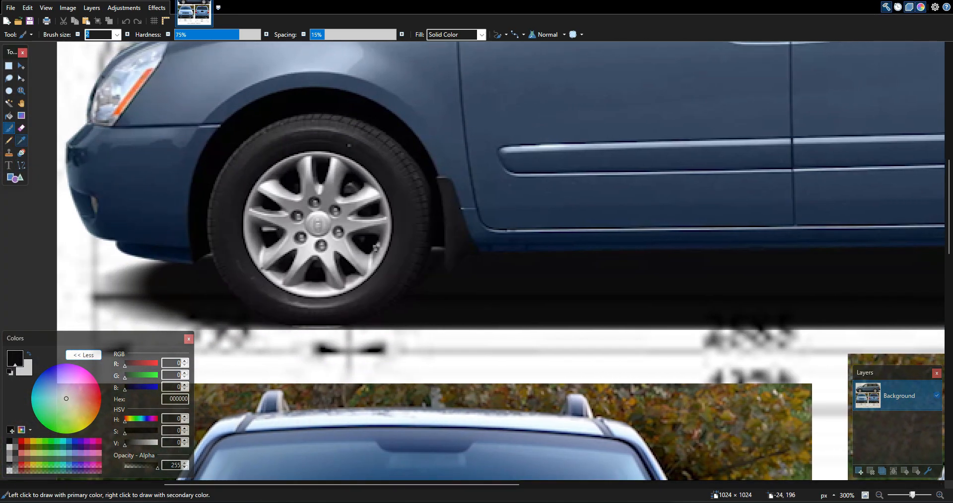
left_click(9, 90)
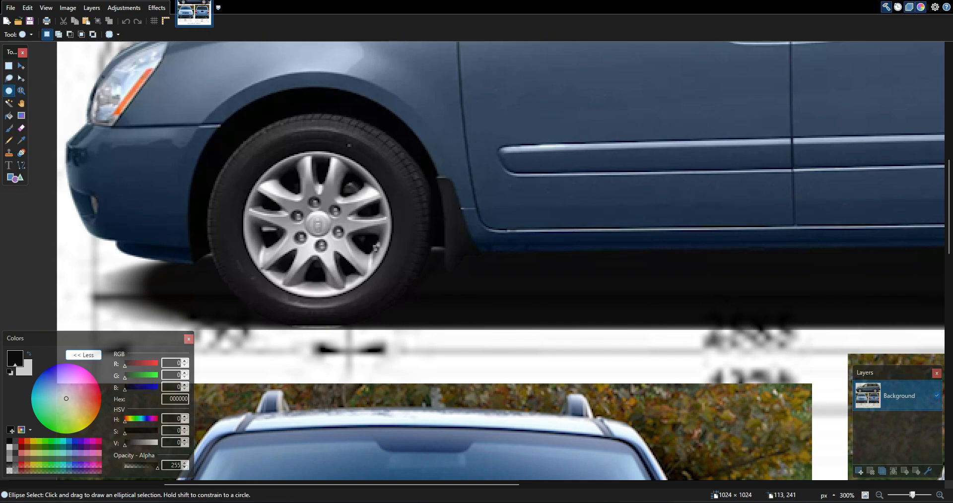
left_click_drag(226, 110, 409, 328)
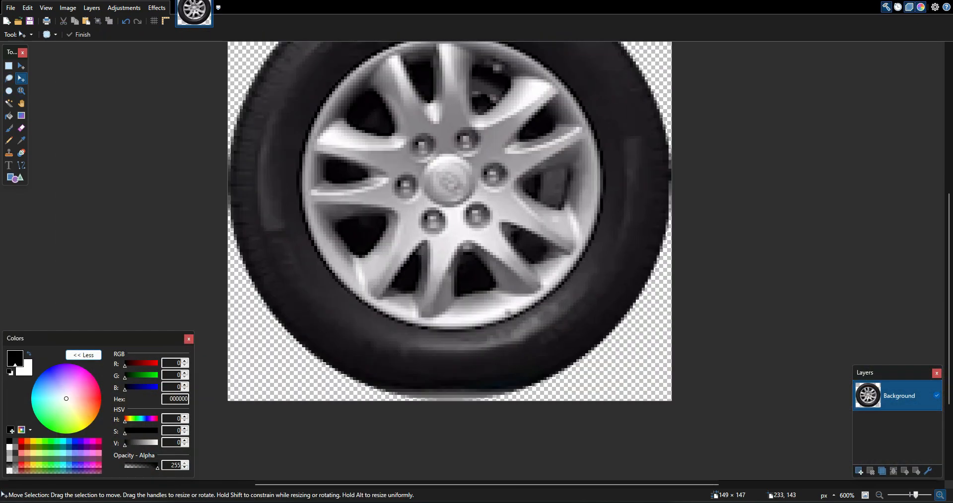
Sample the tyre's dark colour 120F12 and paint over the pale fringe along the wheel's bottom edge.
scroll(474, 271, "up", 4, "ctrl")
scroll(615, 216, "down", 3)
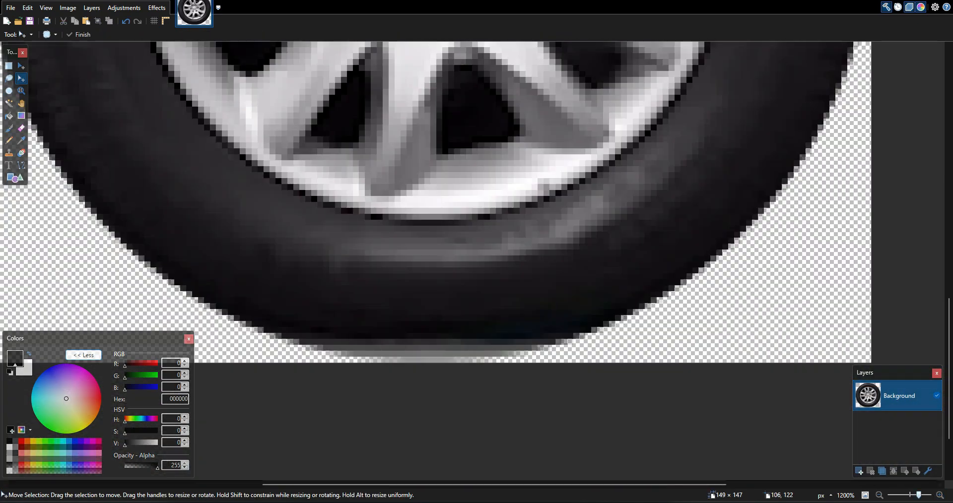
scroll(436, 199, "down", 2)
key("k")
left_click(277, 251)
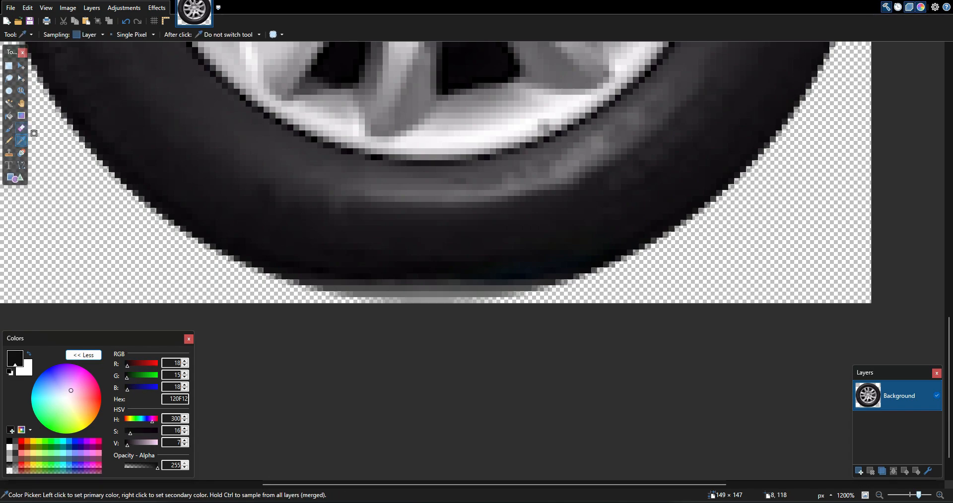
left_click(9, 128)
mouse_move(341, 281)
left_mouse_down()
mouse_move(351, 283)
mouse_move(328, 278)
mouse_move(421, 287)
mouse_move(397, 291)
left_mouse_up()
scroll(629, 333, "down", 4, "ctrl")
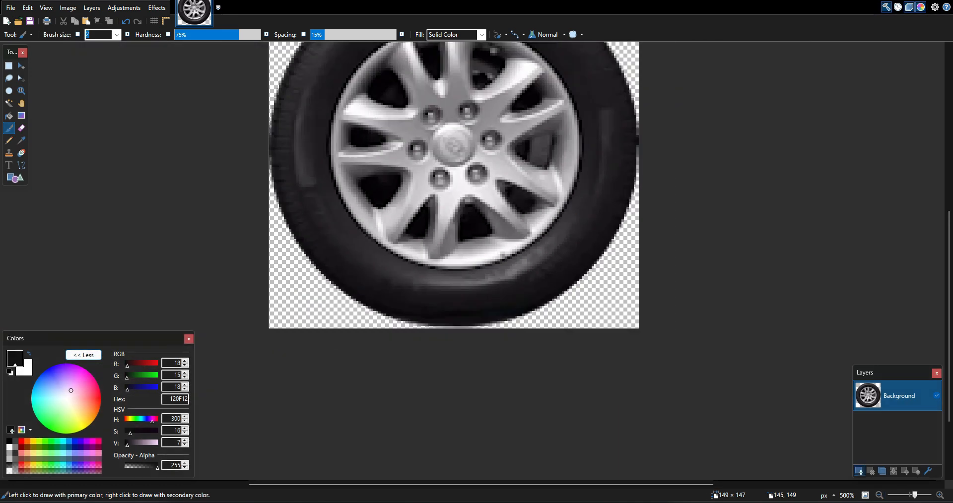
Resize the wheel image to 400 × 400 pixels.
left_click(68, 8)
left_click(85, 32)
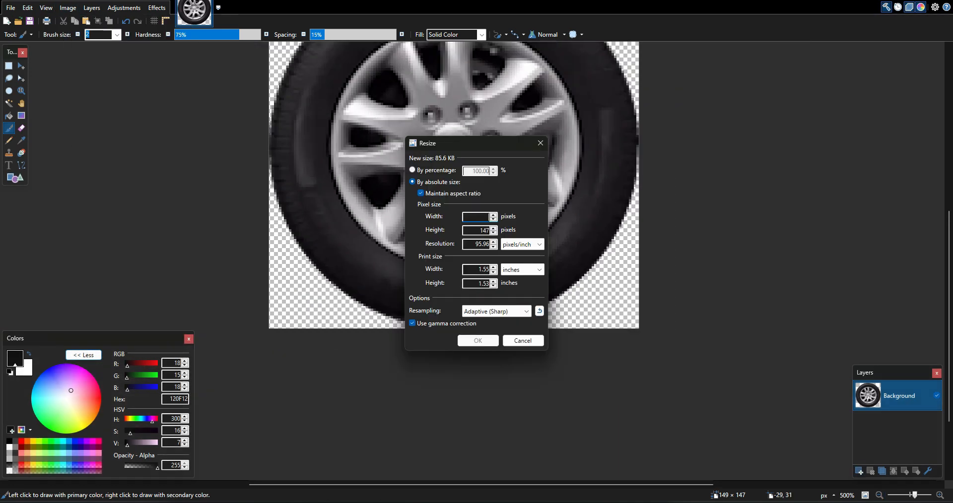
key("Return")
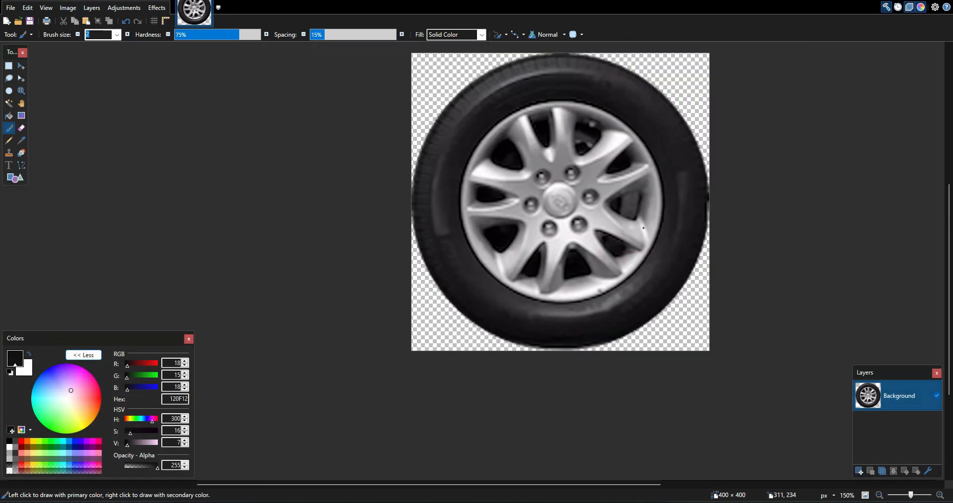
left_click(8, 65)
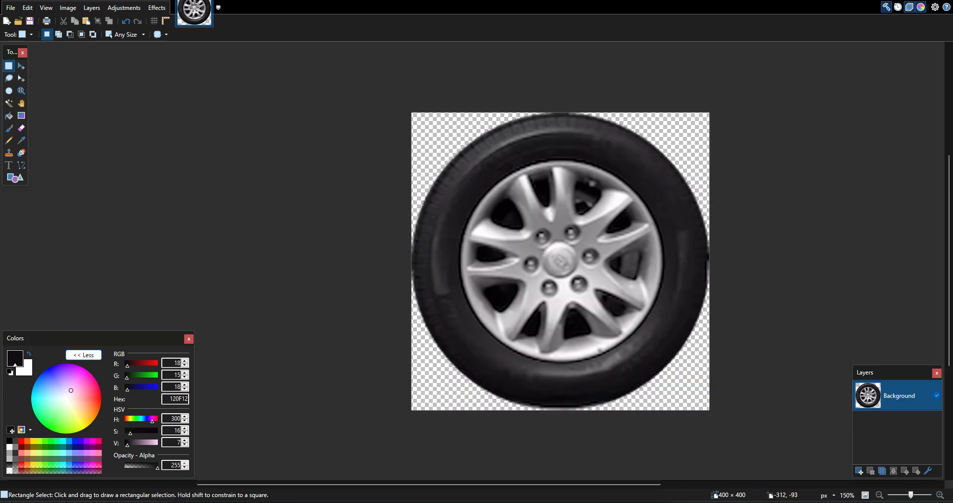
Save the wheel image as a PNG in Downloads under a name starting with "Wheel", and return to Roblox Studio.
left_click(10, 7)
left_click(30, 83)
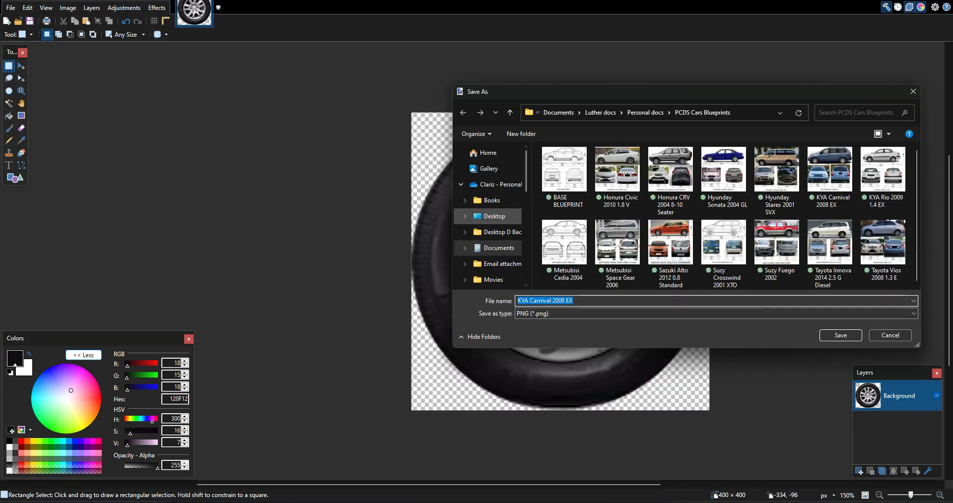
scroll(495, 217, "down", 5)
left_click(495, 150)
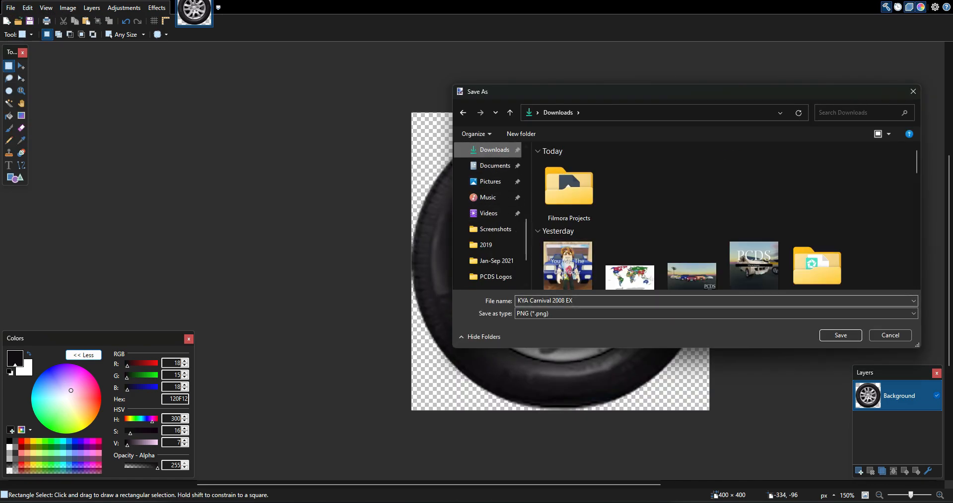
left_click(560, 301)
key("BackSpace")
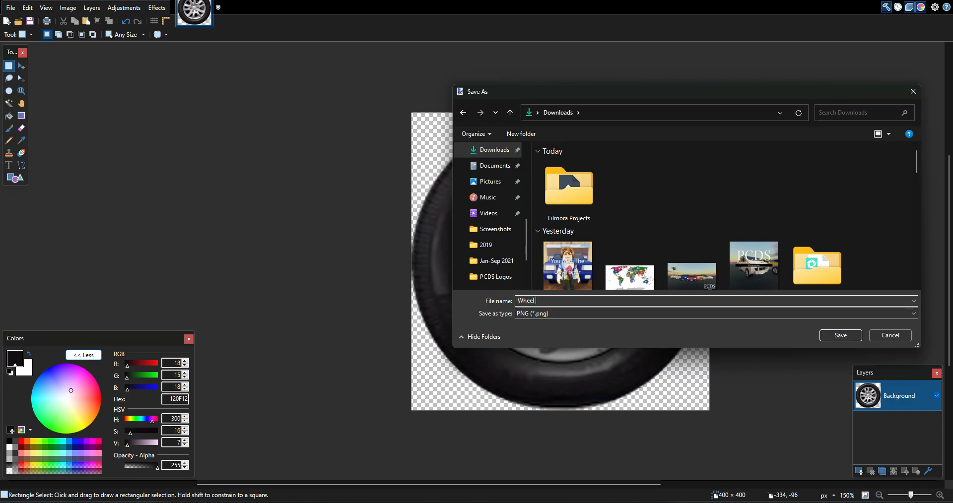
key("Return")
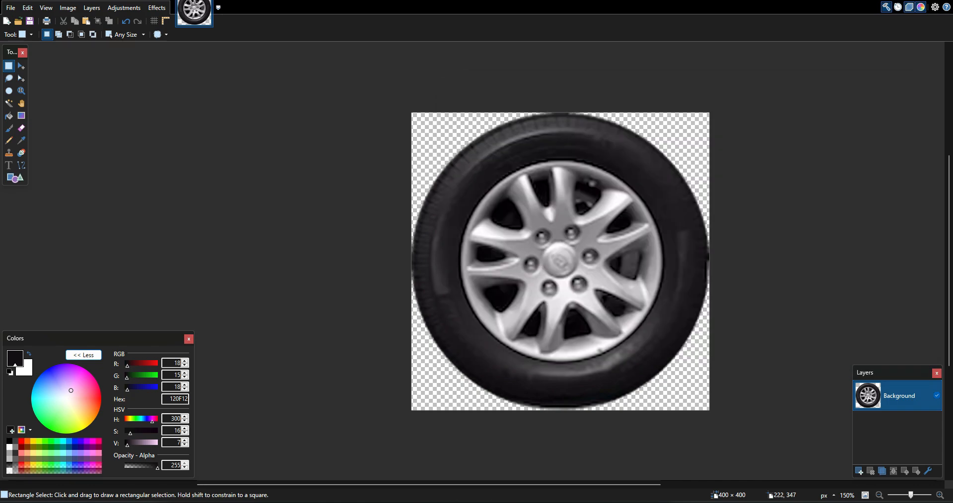
left_click(641, 502)
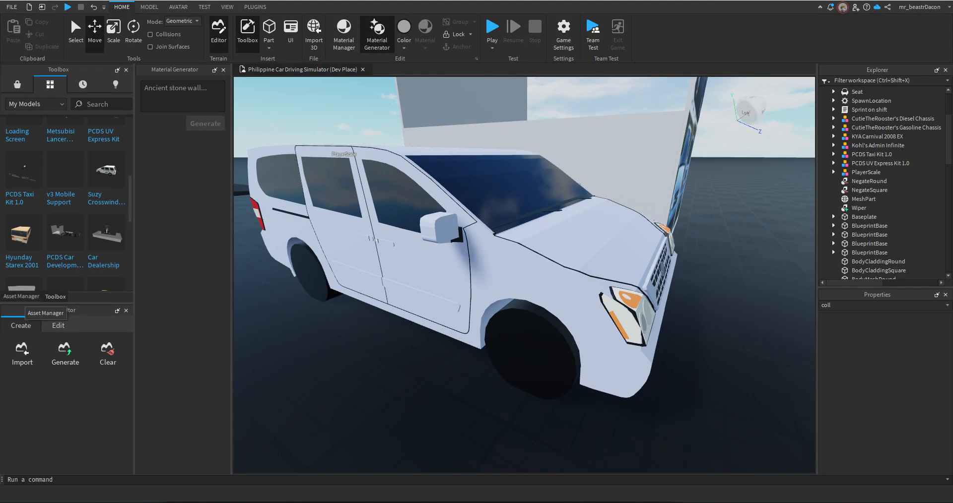
Import the Wheel 49 image from Downloads as a game asset and list the account's own images in the Toolbox.
left_click(21, 296)
double_click(27, 124)
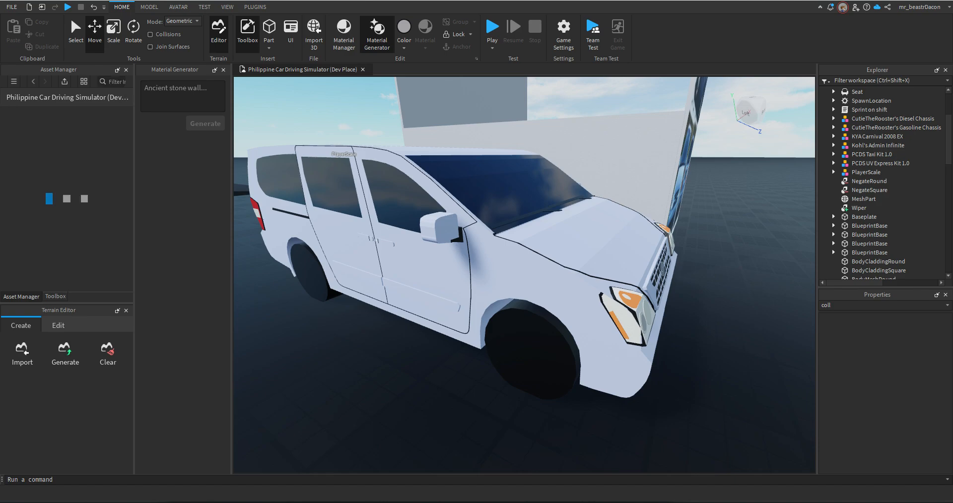
left_click(64, 81)
left_click(119, 107)
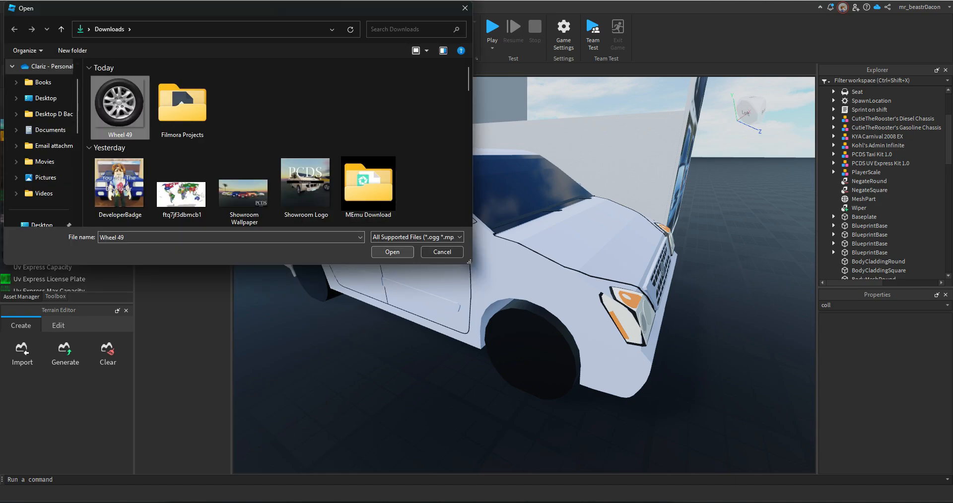
left_click(392, 252)
left_click(64, 81)
key("Escape")
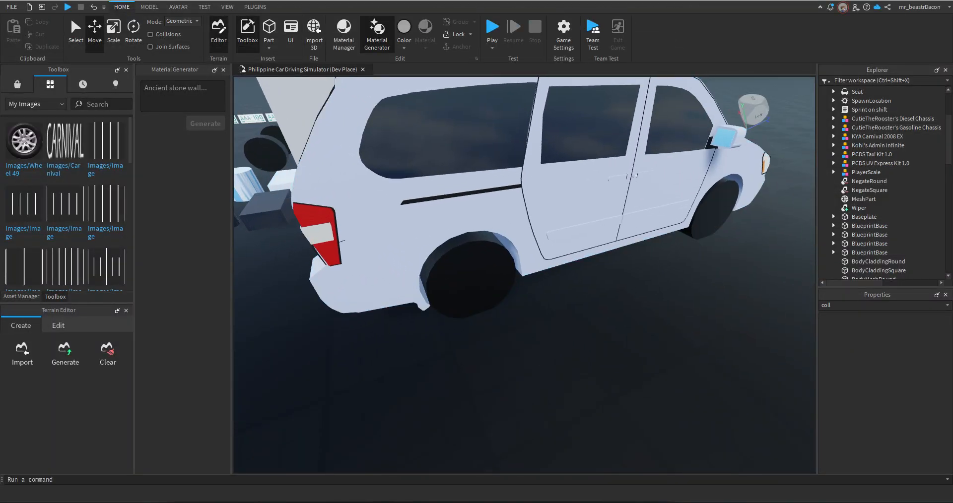
Apply the Wheel 49 image as a decal to the outer faces of the van's front and rear wheels on both sides.
right_click_drag(496, 238, 447, 179)
key("d")
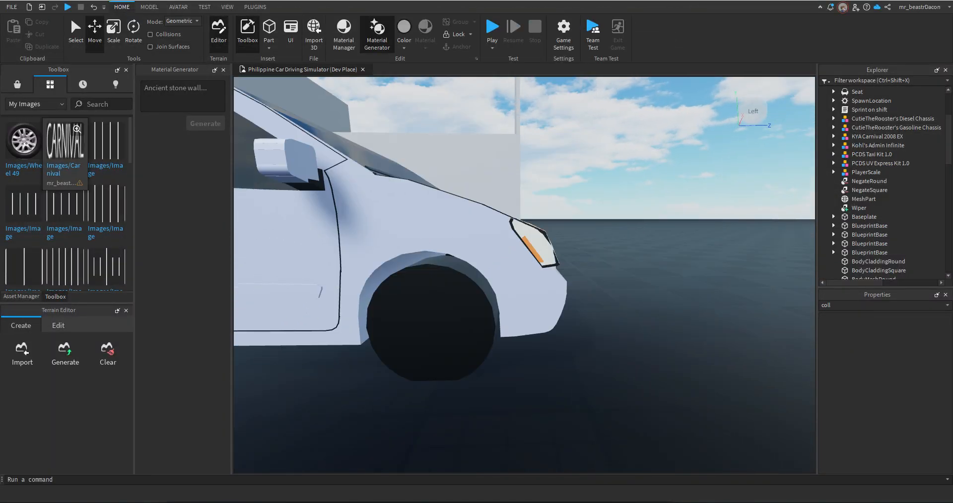
left_click(24, 142)
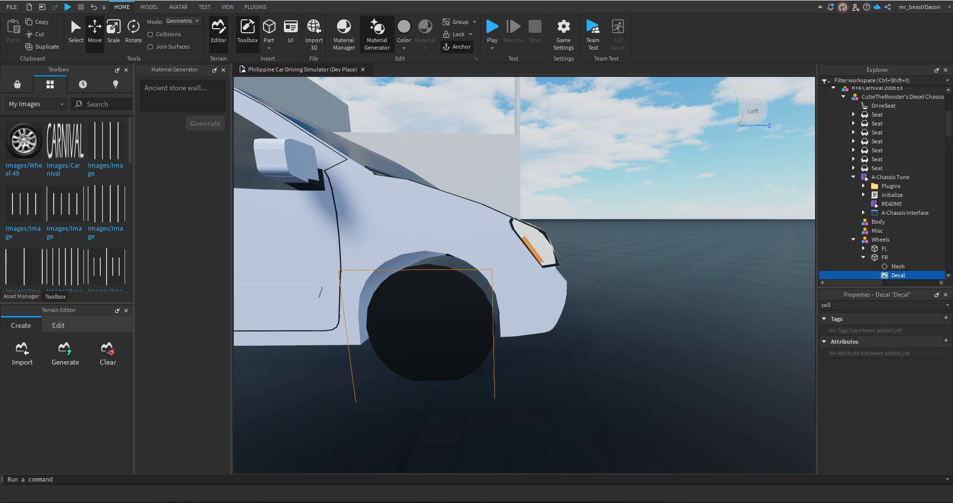
key("s")
right_click_drag(496, 239, 496, 219)
left_click(496, 219)
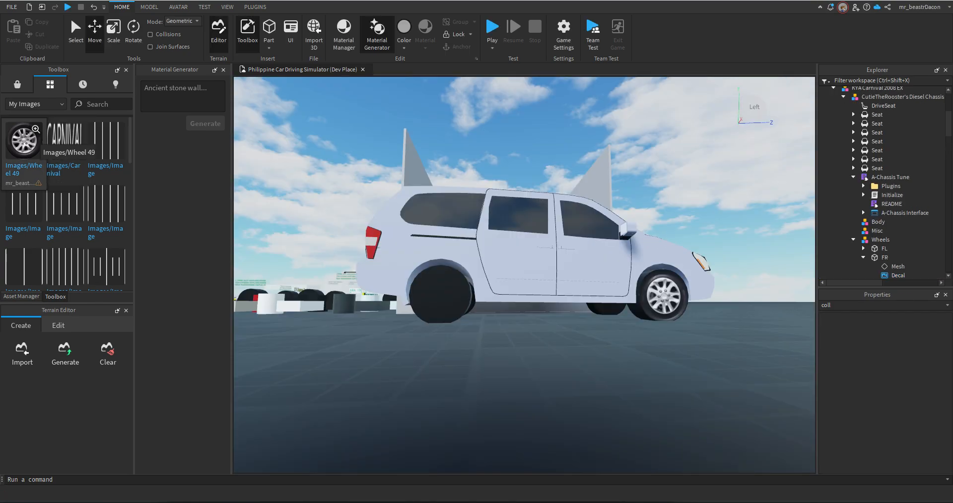
left_click(24, 141)
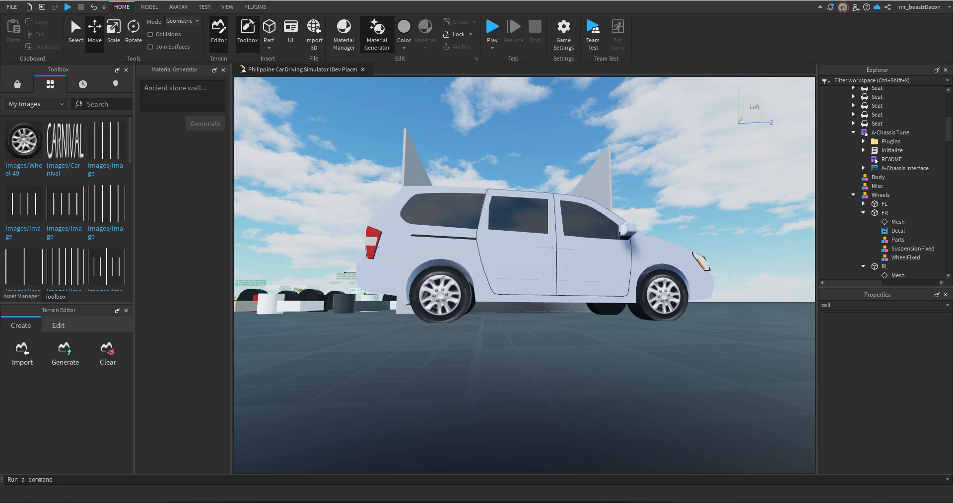
right_click_drag(524, 275, 466, 289)
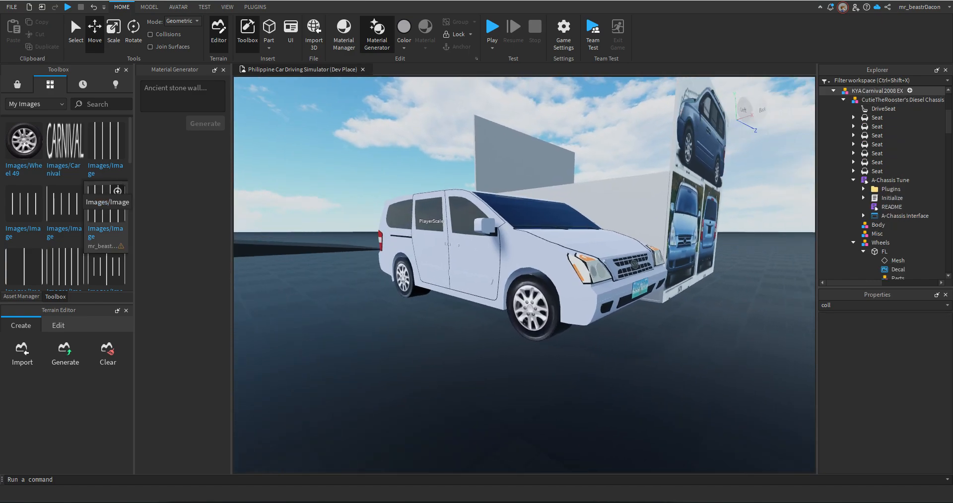
Start saving the KYA Carnival 2008 EX model to Roblox, keeping its title and entering the description "A Random Minivan".
left_click(834, 91)
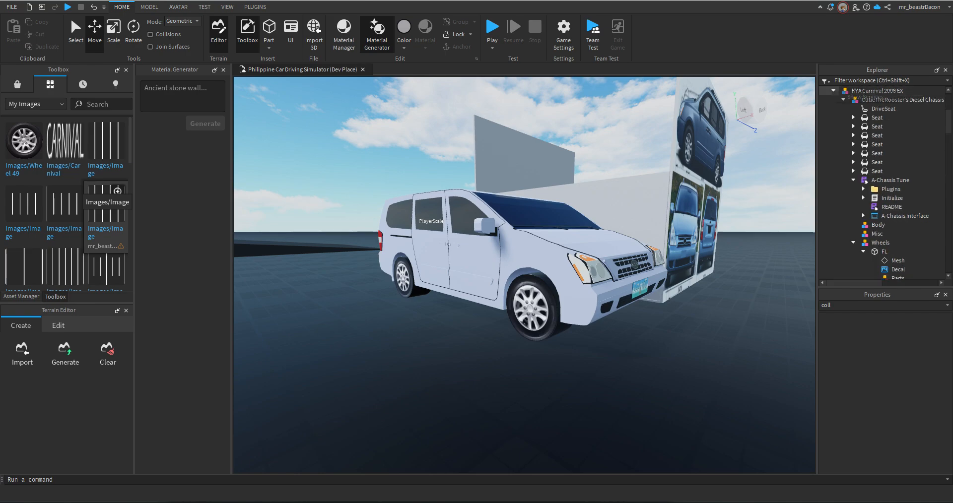
right_click(878, 91)
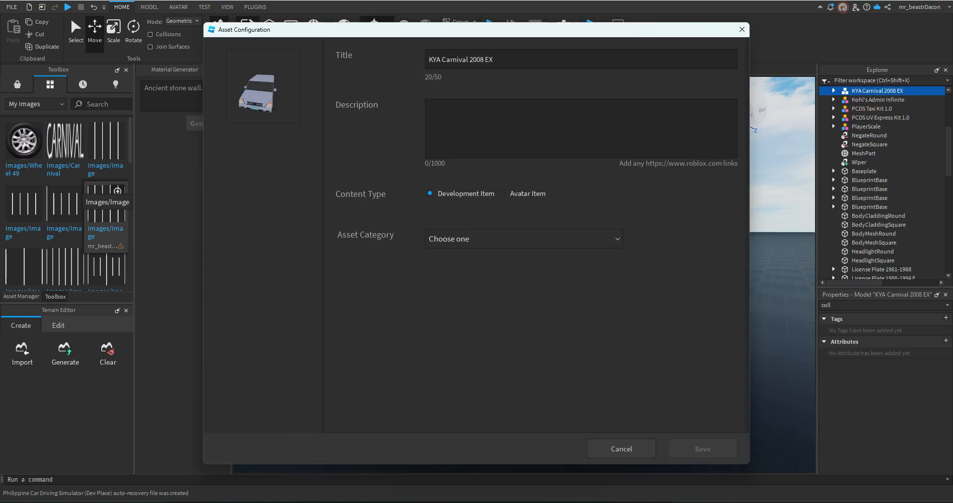
left_click_drag(498, 60, 427, 60)
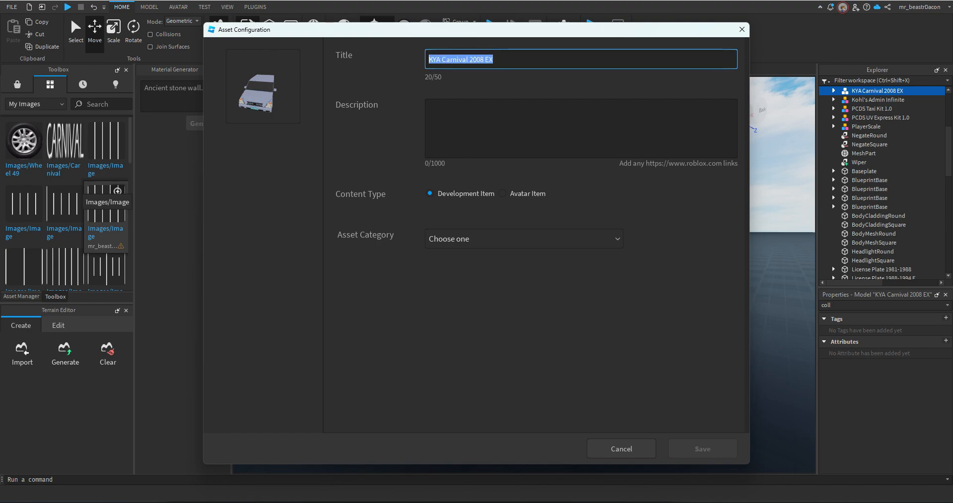
left_click(581, 129)
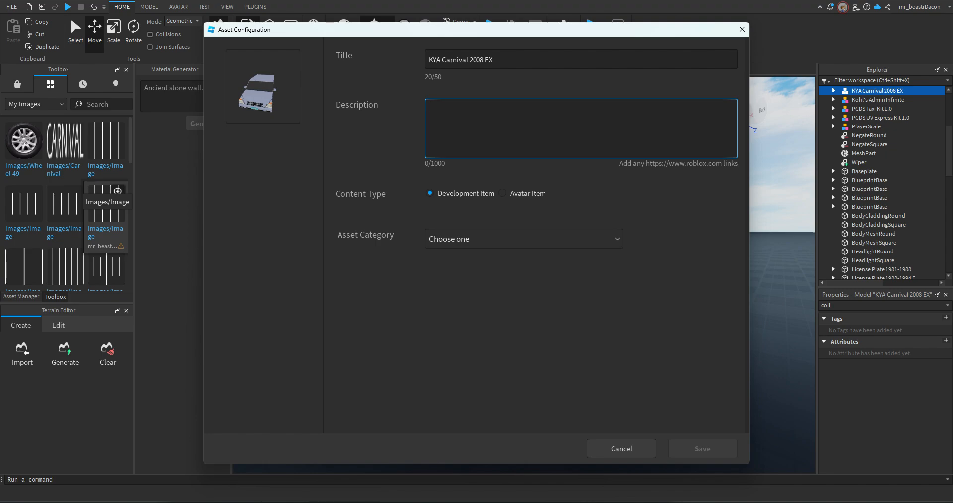
type("A Random Minivan")
Set the asset category to Model, keep creator Me and genre All, and submit the van asset.
left_click(524, 238)
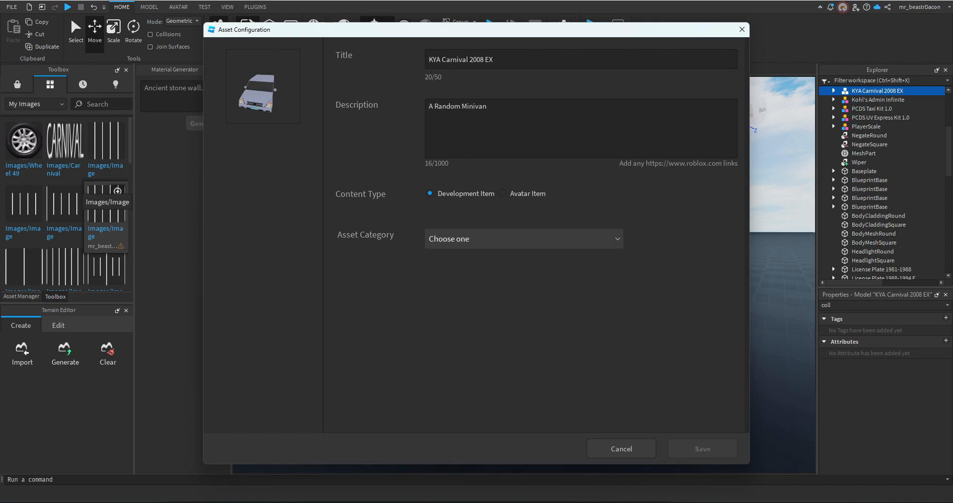
left_click(524, 239)
left_click(522, 256)
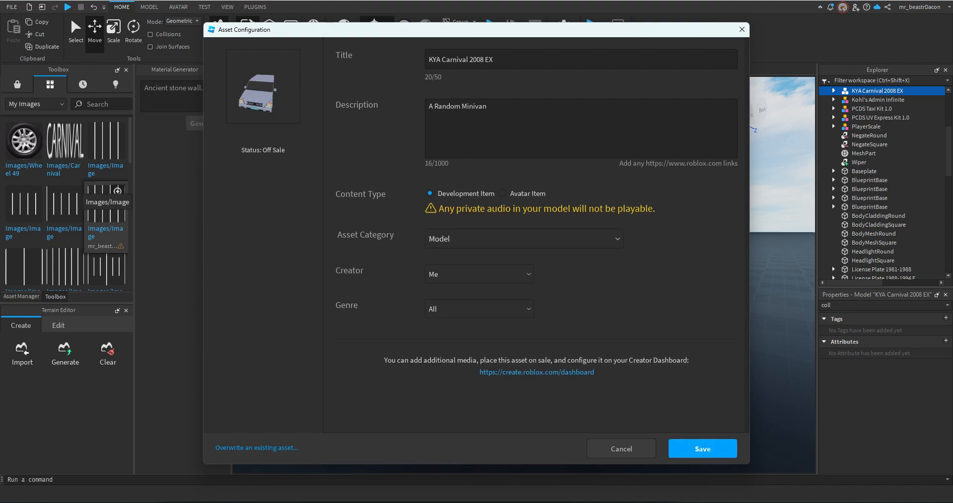
left_click(479, 291)
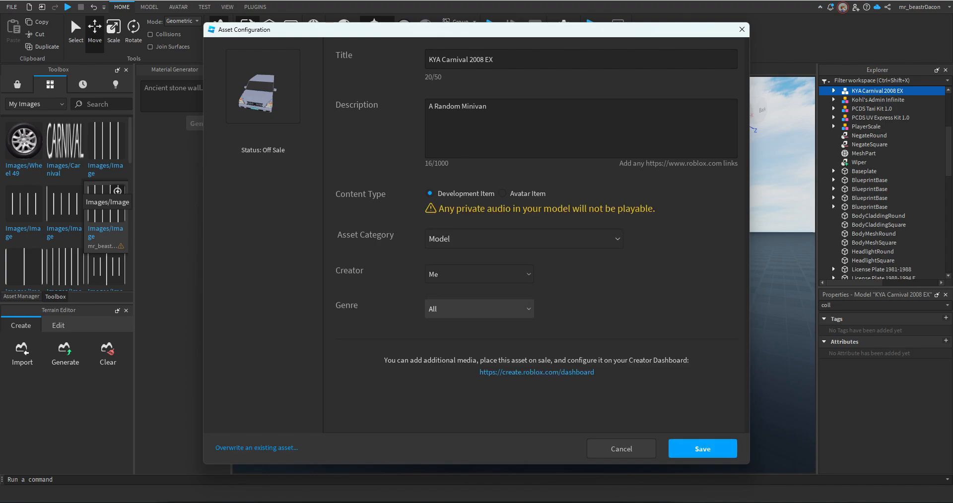
left_click(479, 309)
scroll(479, 347, "down", 4)
scroll(479, 347, "up", 4)
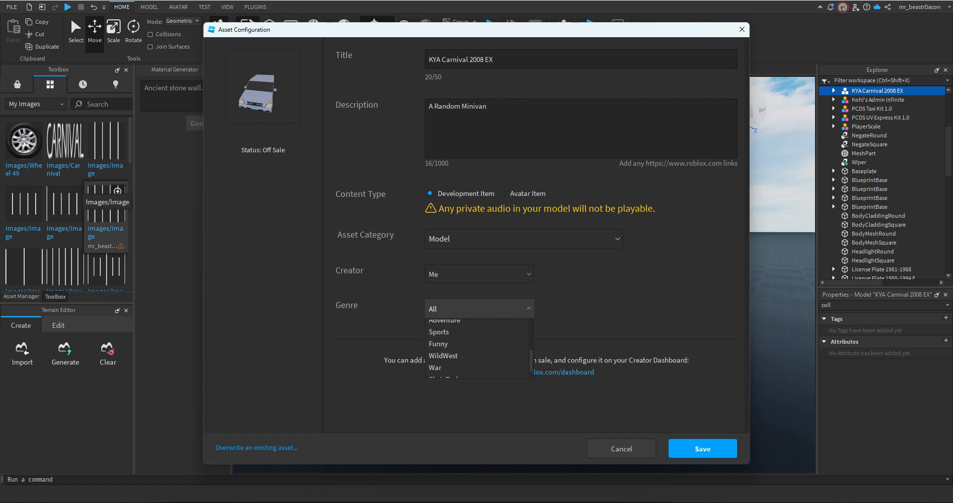
left_click(479, 309)
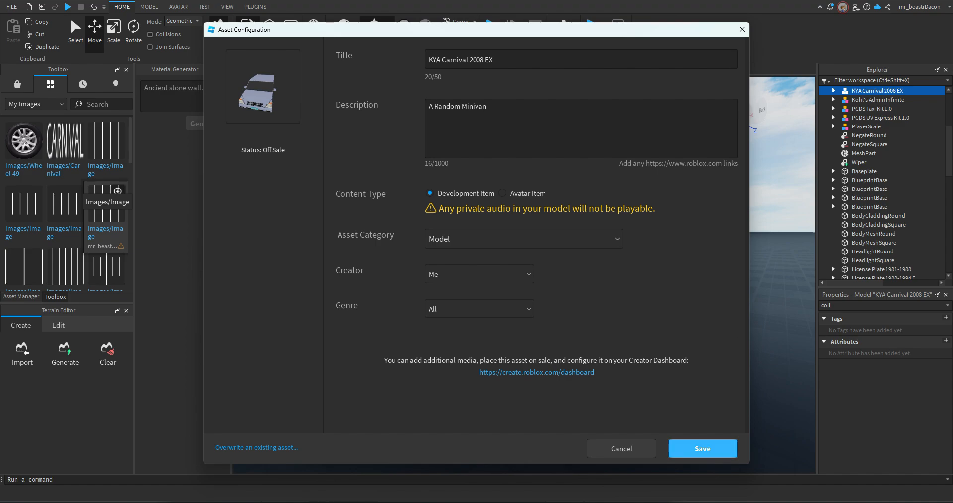
left_click(703, 449)
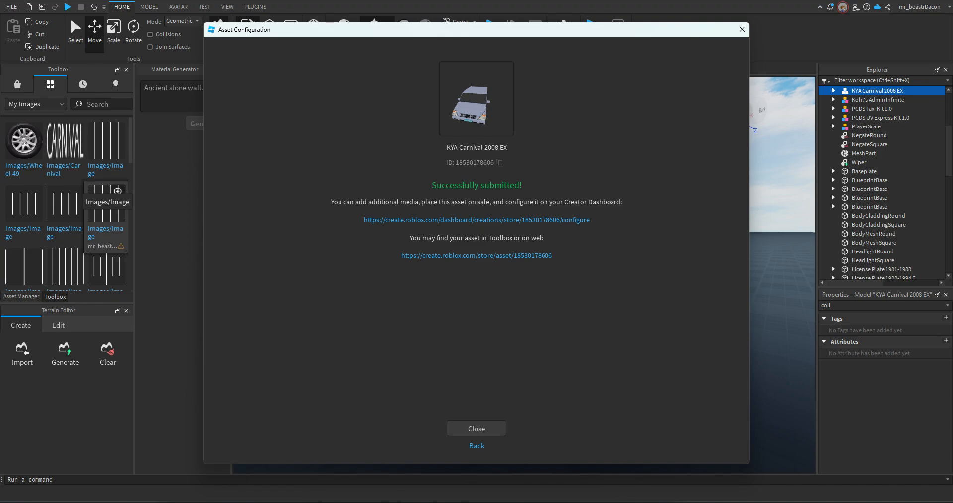
left_click(477, 429)
Display My Models in the Toolbox and refresh the list by switching to My Plugins and back.
left_click(35, 104)
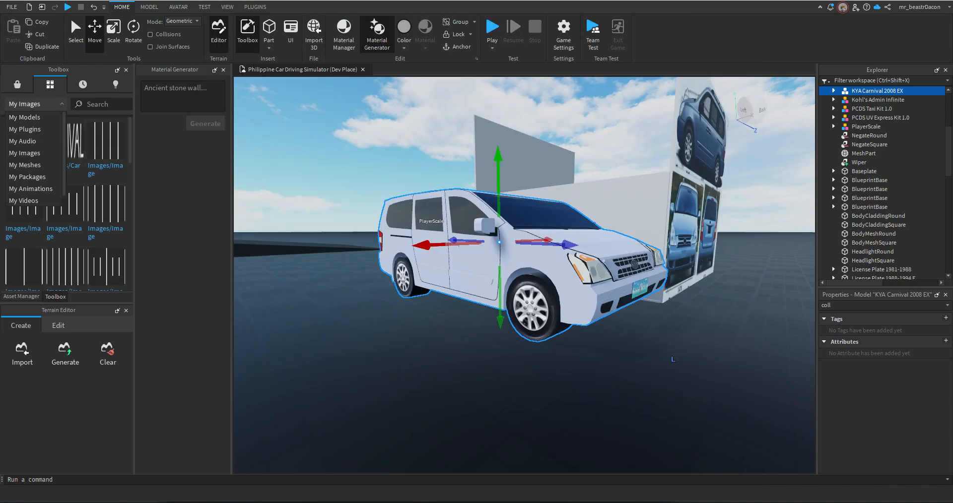
left_click(24, 117)
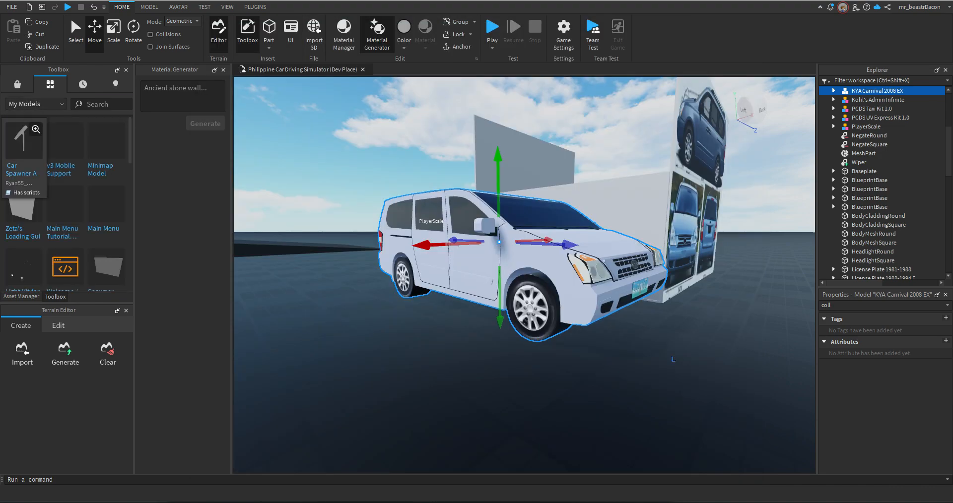
left_click(36, 105)
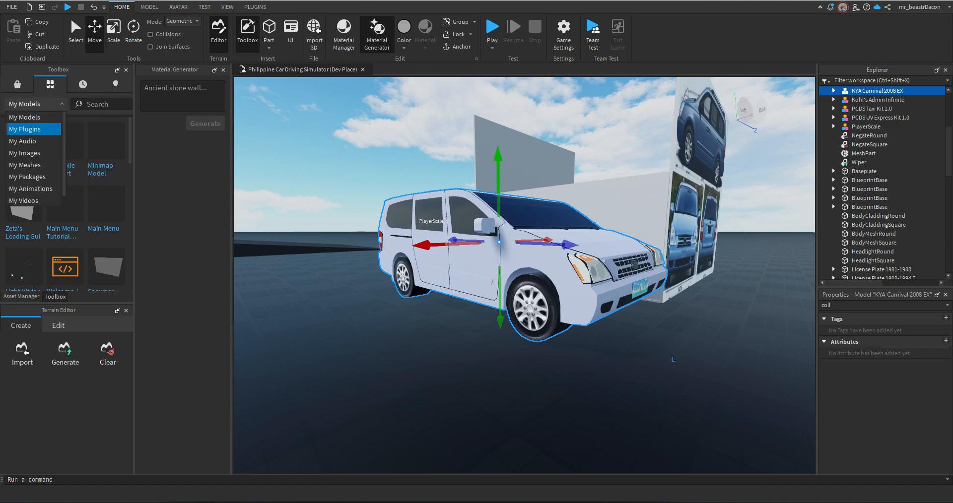
left_click(24, 129)
left_click(36, 104)
left_click(24, 117)
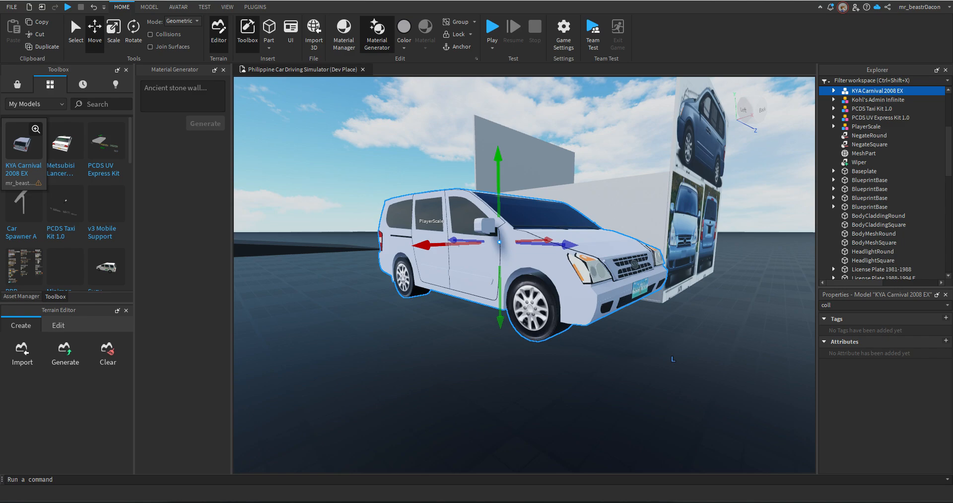
Insert a copy of the saved KYA Carnival 2008 EX model into open ground near the original van.
left_click(477, 367)
right_click_drag(476, 367, 591, 447)
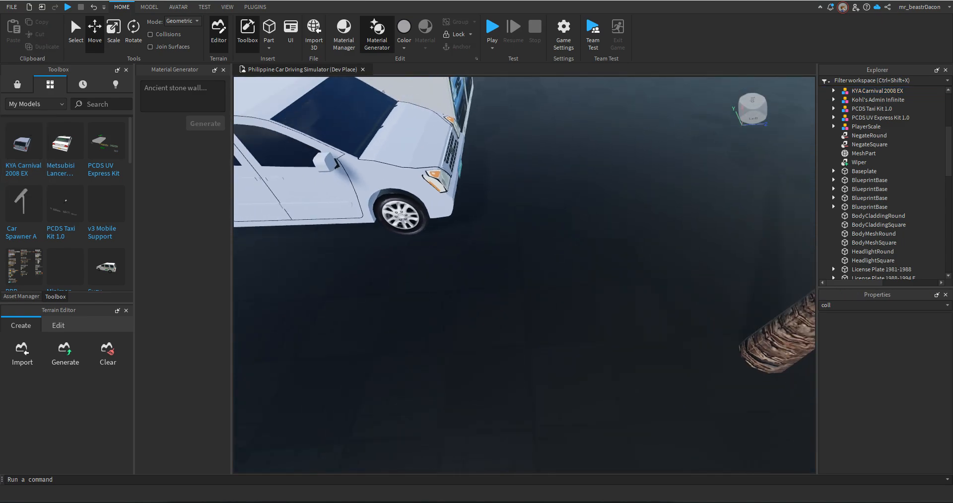
scroll(525, 276, "down", 4)
left_click(24, 142)
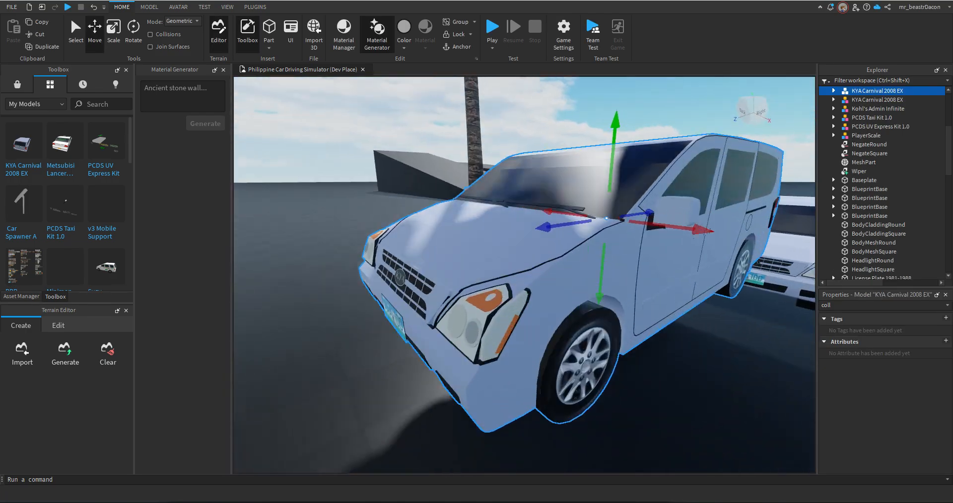
Examine the inserted van copy up close and from a distance, including its front, side and roof.
key("w")
right_click_drag(525, 276, 695, 278)
key("s")
right_click_drag(525, 275, 387, 298)
key("w")
key("s")
key("w")
key("s")
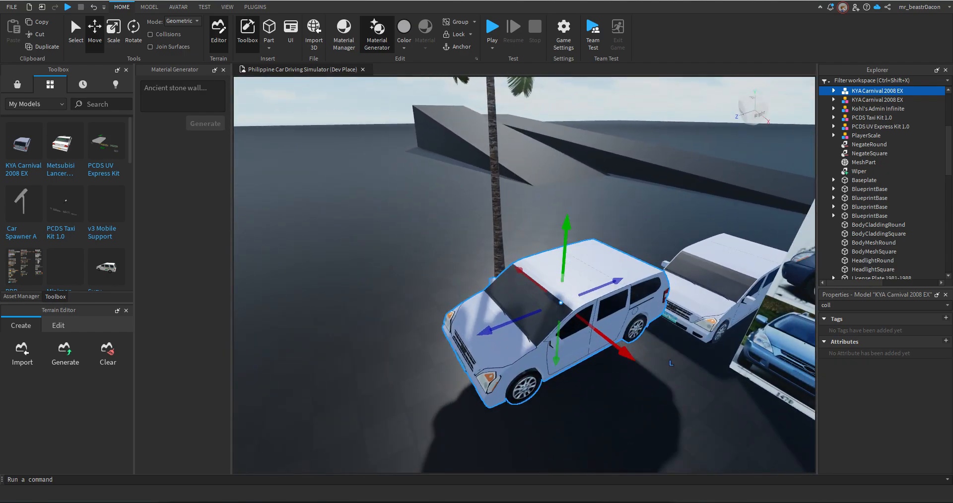